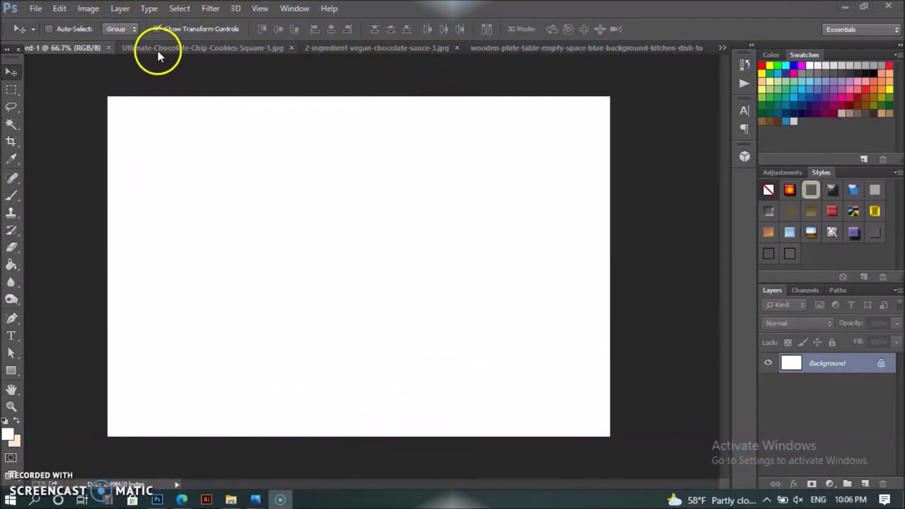
Review the sauce, plate, Ghirardelli, drip and Untitled-1 images, then return to the cookie photo with Lasso
click(158, 51)
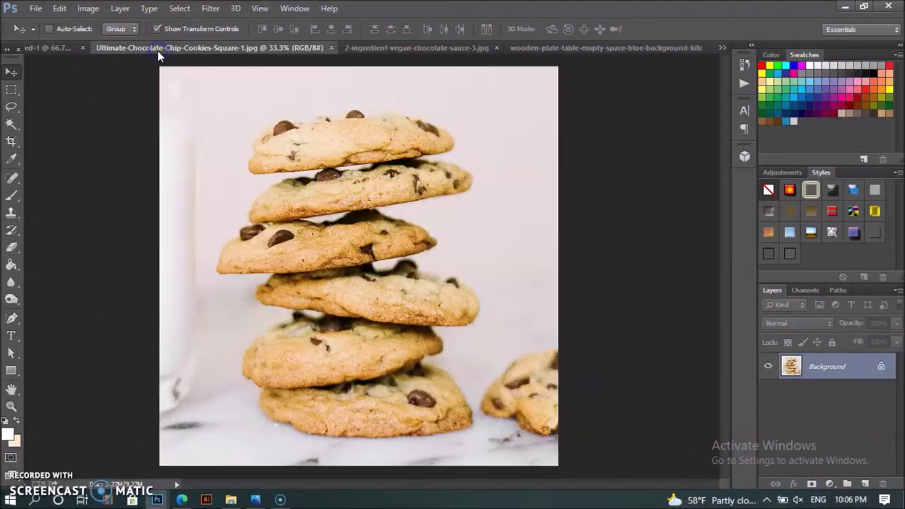
click(377, 45)
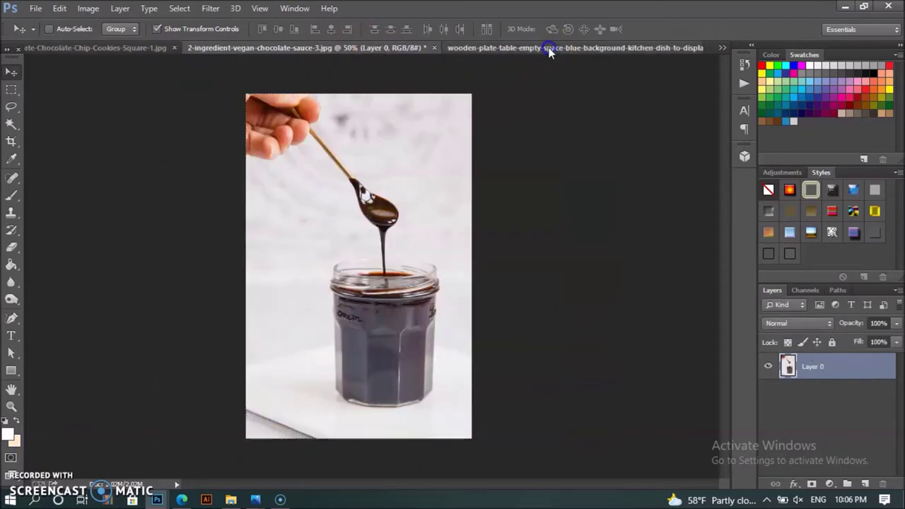
click(550, 48)
click(723, 47)
click(643, 106)
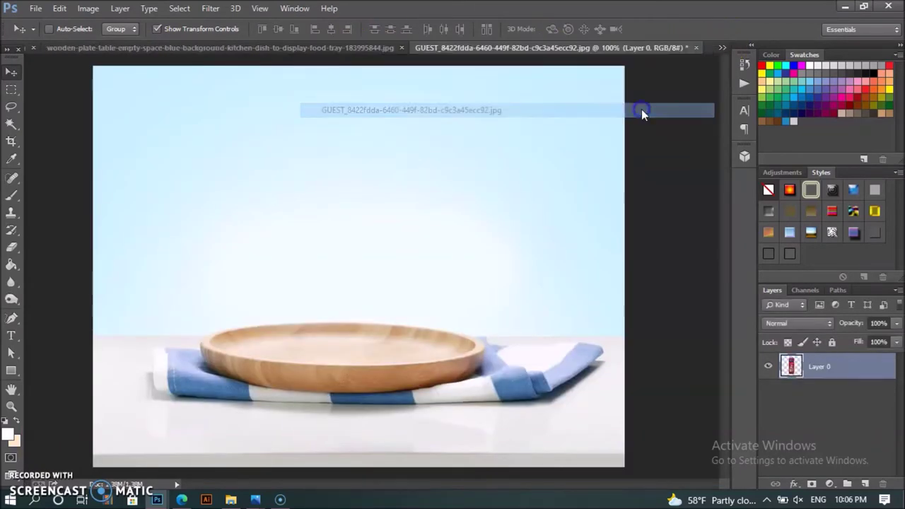
click(723, 48)
click(640, 123)
click(722, 48)
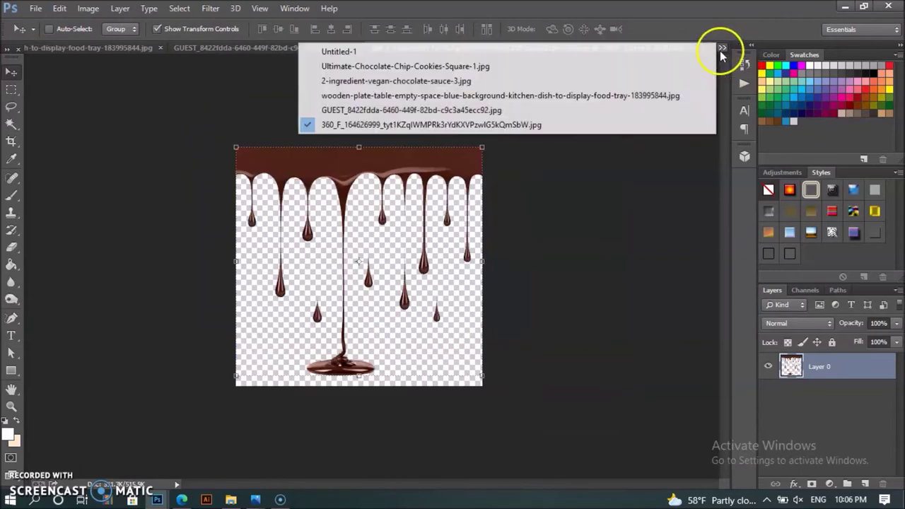
click(684, 50)
click(252, 48)
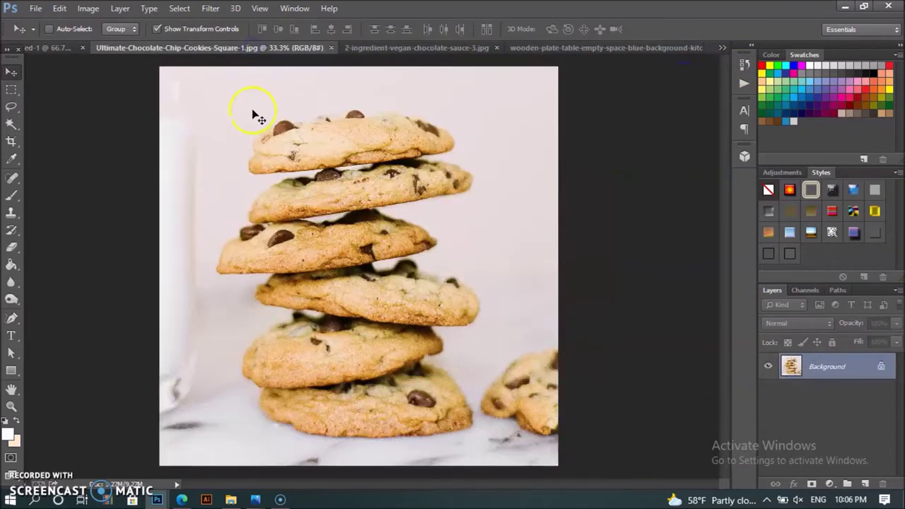
click(10, 109)
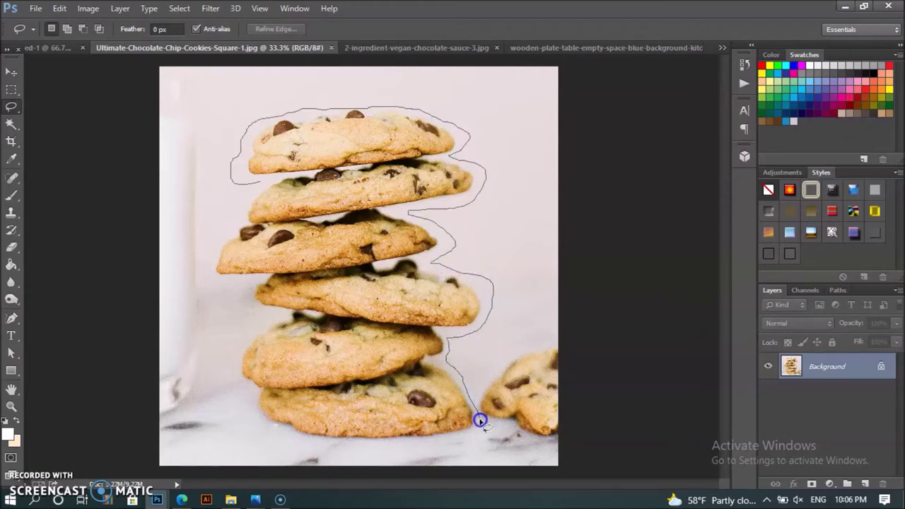
Lasso a closed selection around the cookie stack, excluding the stray cookie on the right
drag(442, 446, 341, 450)
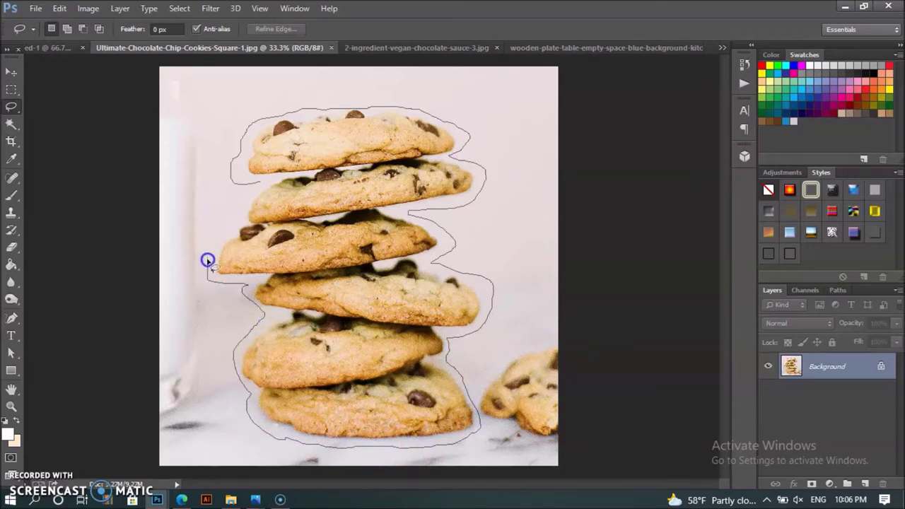
drag(260, 182, 259, 181)
click(12, 72)
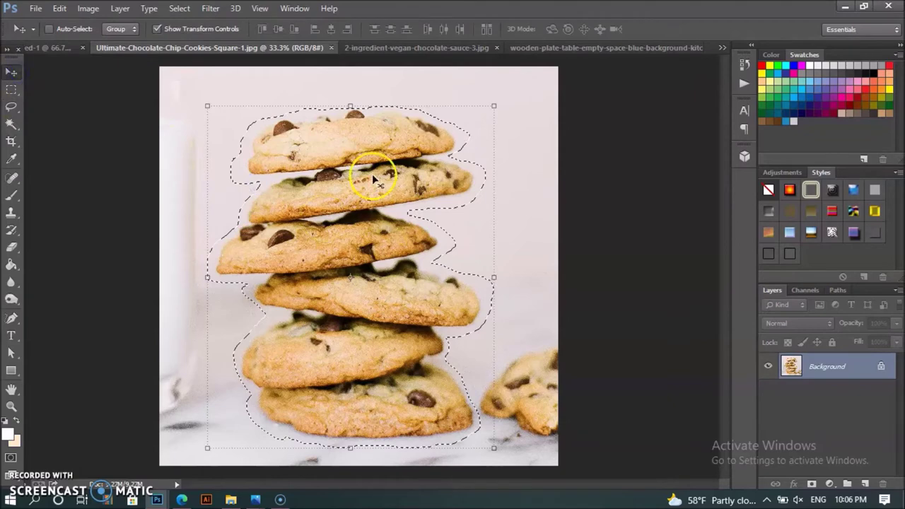
Drop the selected cookie stack into Untitled-1 as Layer 1 and begin scaling it down
mouse_move(374, 180)
mouse_down()
mouse_move(72, 56)
mouse_move(283, 206)
mouse_move(464, 276)
mouse_up()
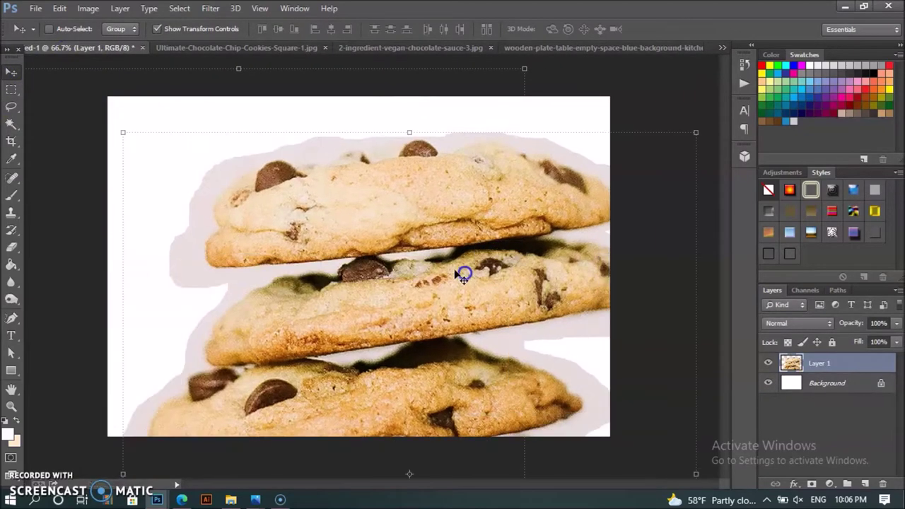
key(ctrl+t)
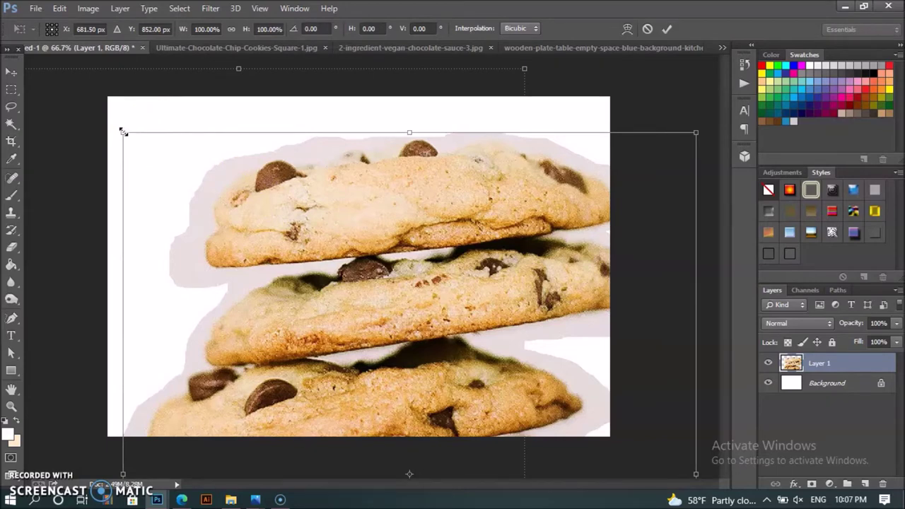
drag(125, 131, 318, 309)
Scale the cookie stack to about 31% by 37% and place it near the canvas top
drag(434, 359, 378, 185)
drag(204, 125, 322, 258)
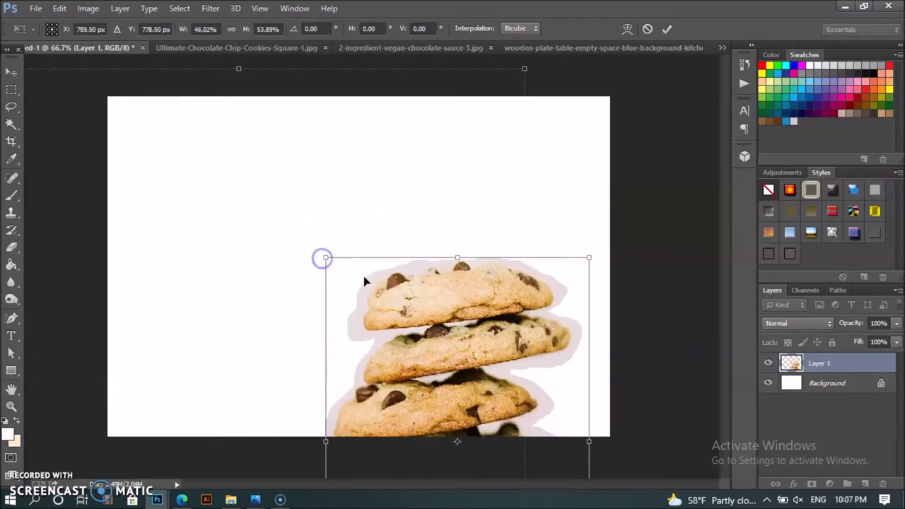
drag(425, 326, 327, 163)
drag(234, 105, 306, 209)
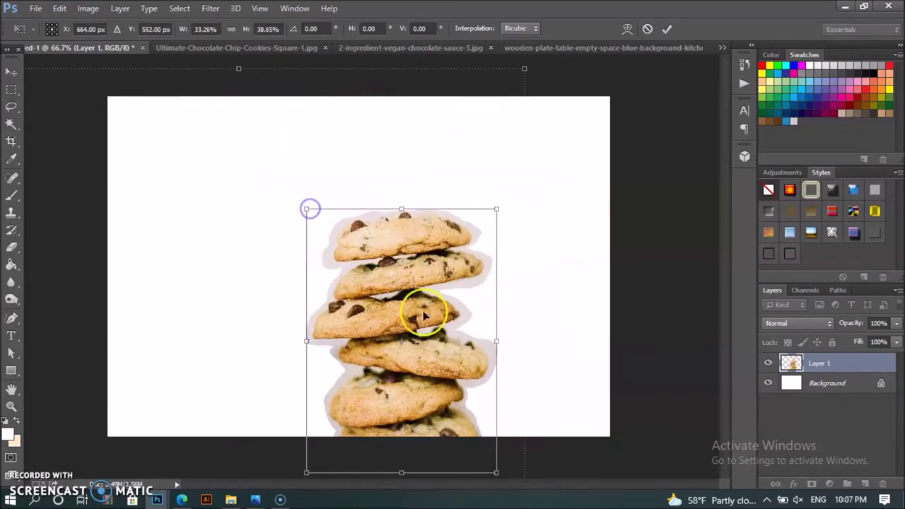
drag(424, 316, 386, 225)
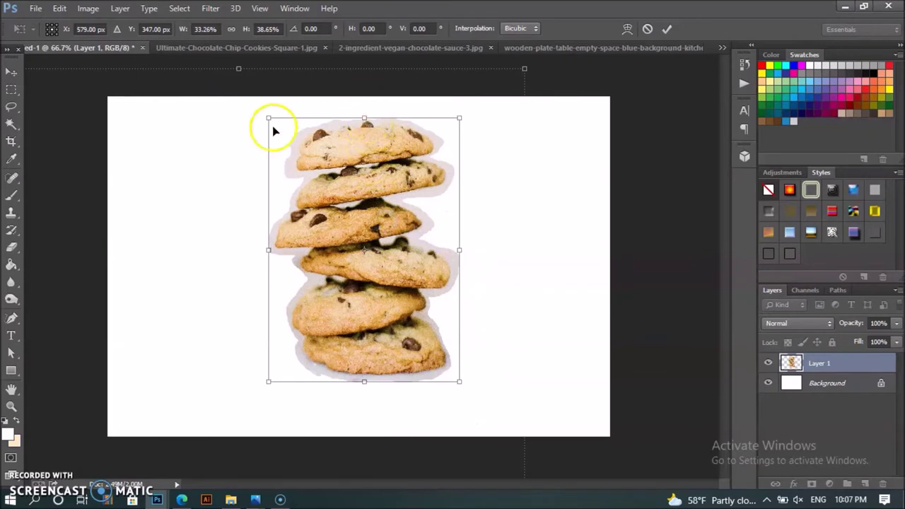
drag(269, 118, 280, 129)
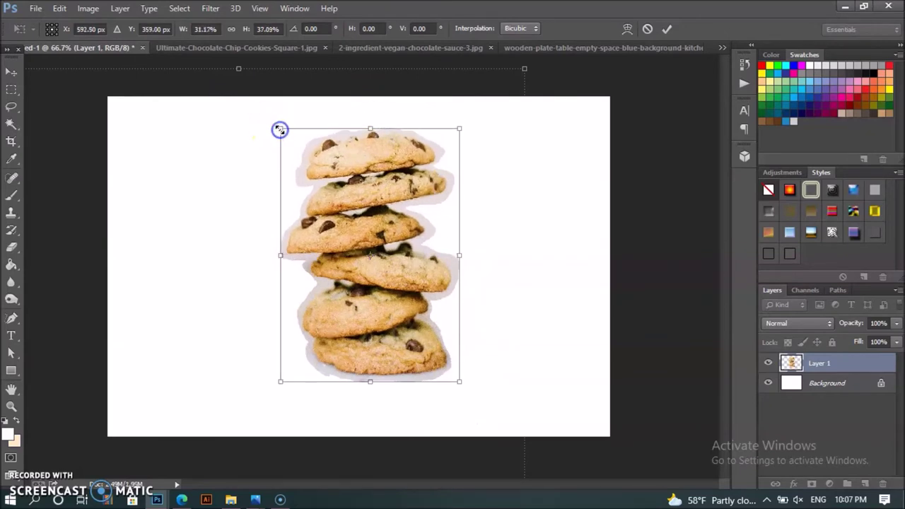
key(Return)
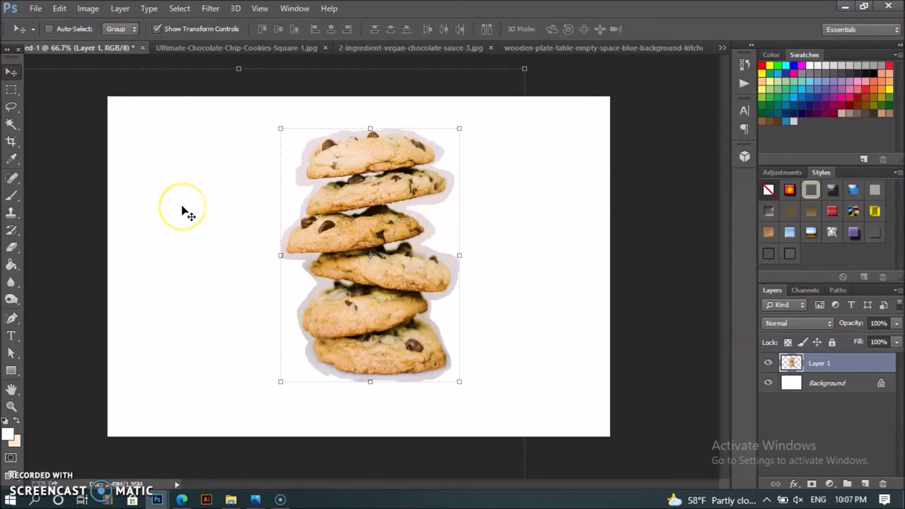
At 100% zoom, Magic Wand-select and delete the four grey halo patches around the cookies
key(ctrl+plus)
click(11, 124)
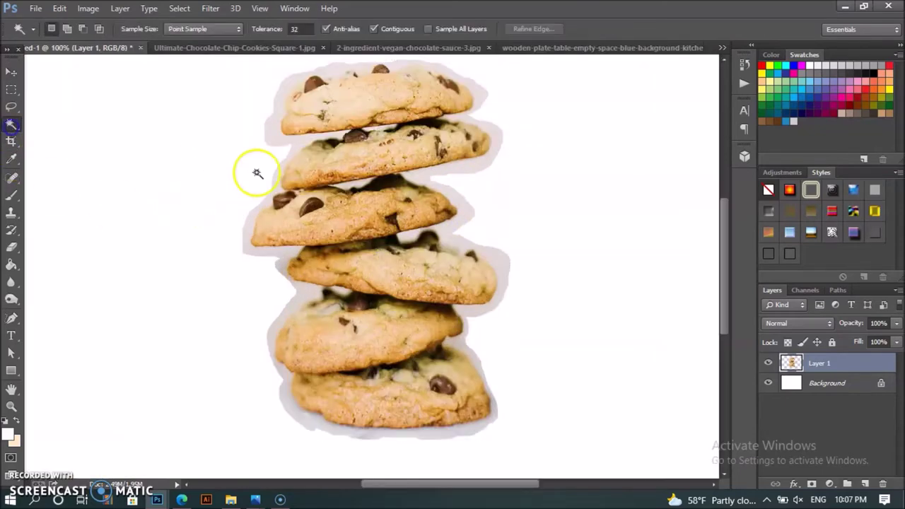
click(275, 134)
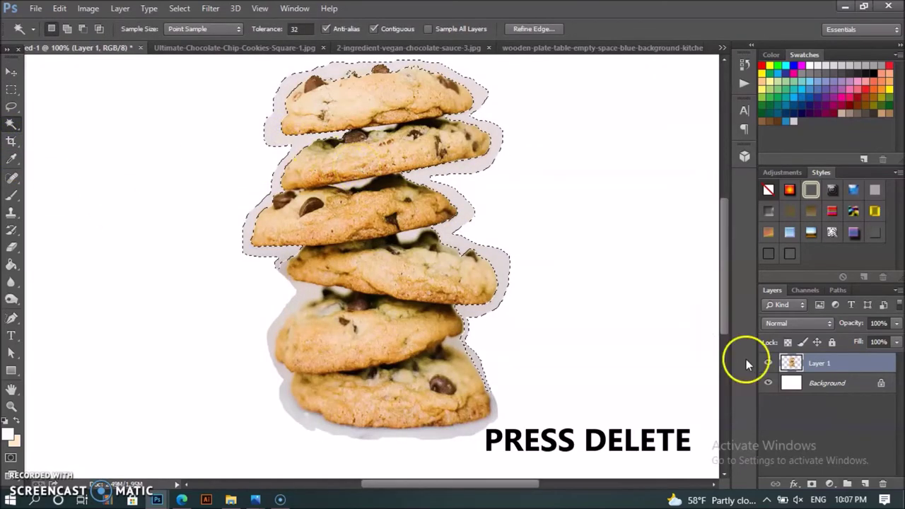
key(Delete)
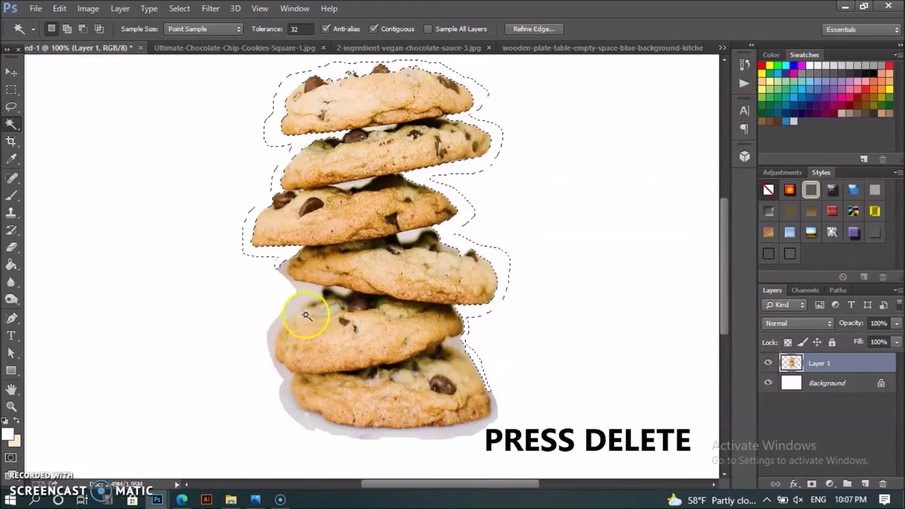
click(293, 309)
key(Delete)
click(452, 342)
key(Delete)
click(287, 265)
key(Delete)
key(ctrl+d)
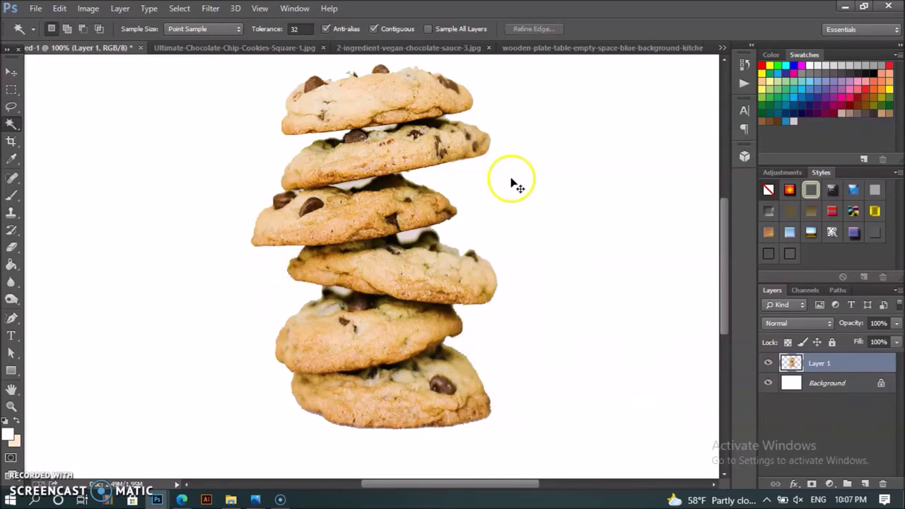
key(ctrl+minus)
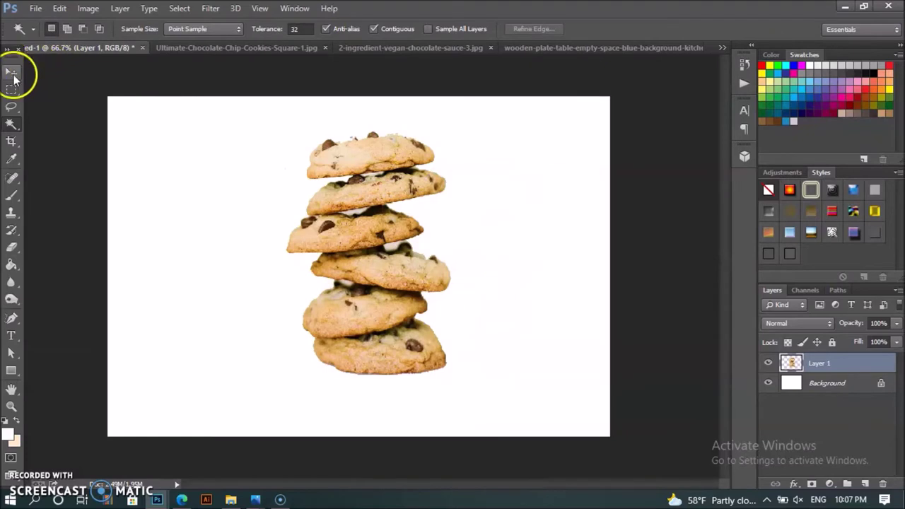
Shift the cookies left and drag the wooden-plate photo into Untitled-1 as Layer 2
click(11, 73)
drag(380, 159, 295, 161)
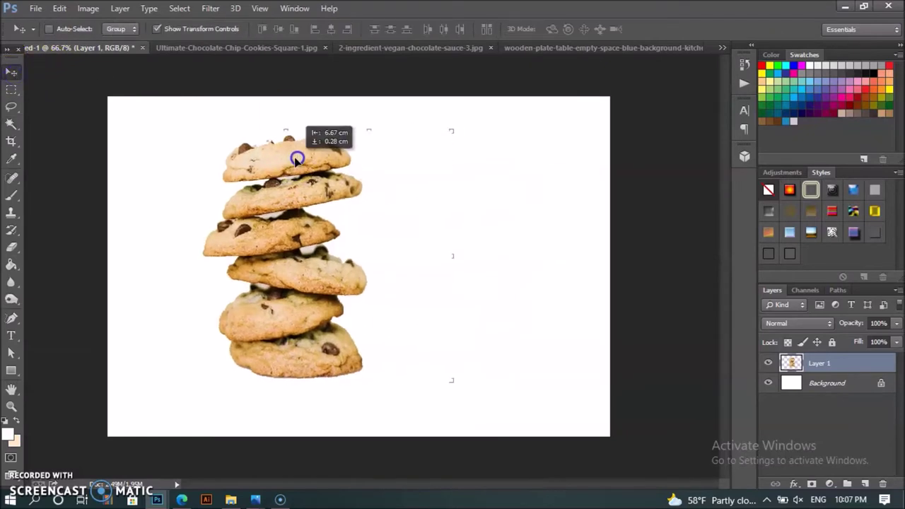
click(343, 49)
click(487, 51)
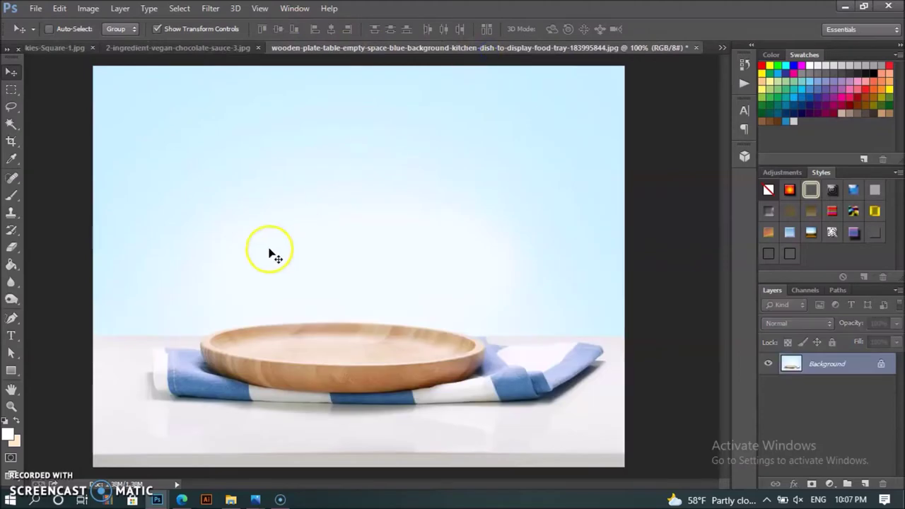
drag(323, 48, 394, 135)
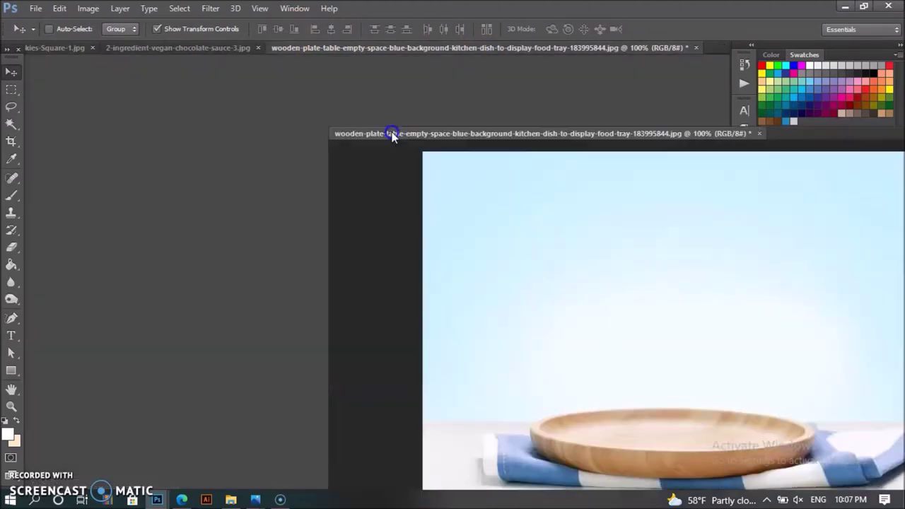
click(49, 51)
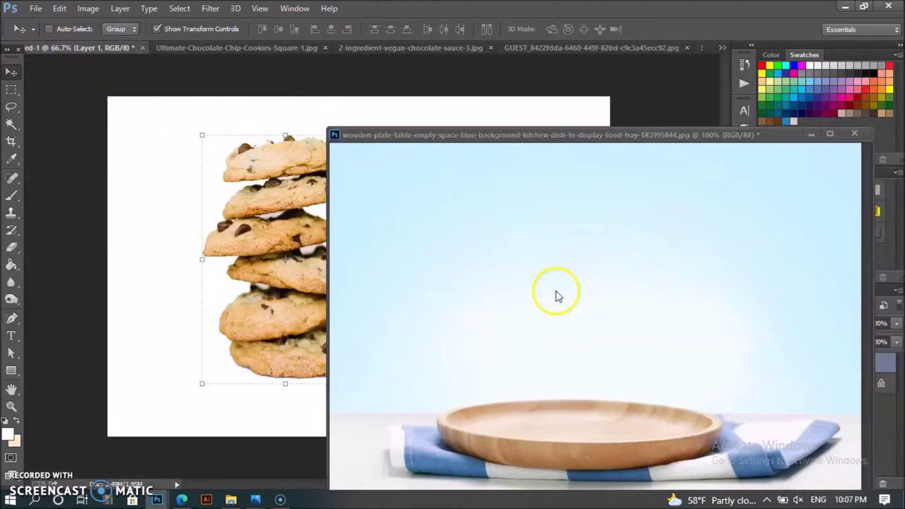
click(548, 306)
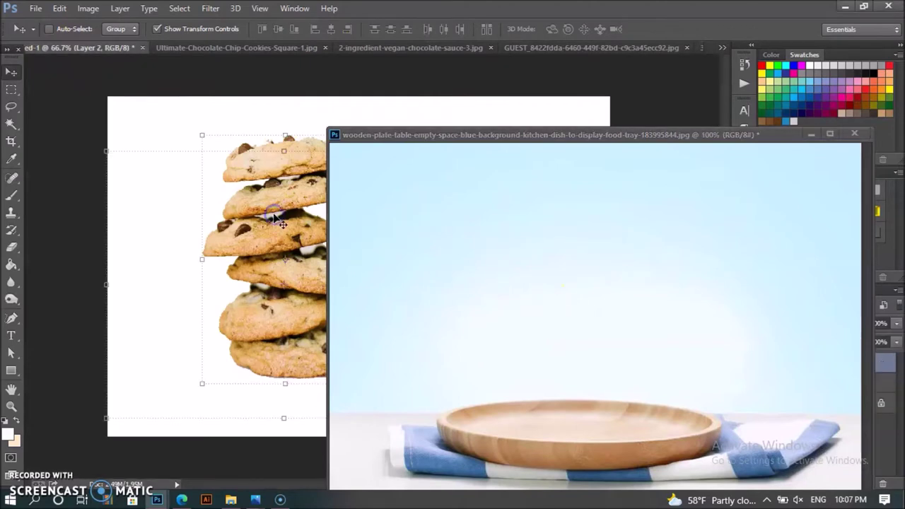
drag(579, 243, 275, 218)
click(814, 136)
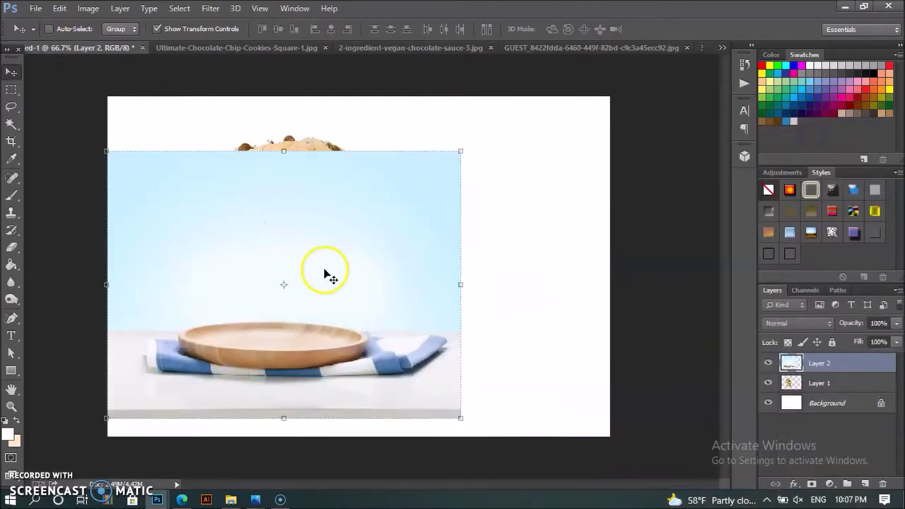
Stretch the plate layer wider and taller so it covers most of the canvas
mouse_move(277, 257)
mouse_down()
mouse_move(313, 205)
mouse_move(349, 257)
mouse_up()
drag(512, 298, 565, 303)
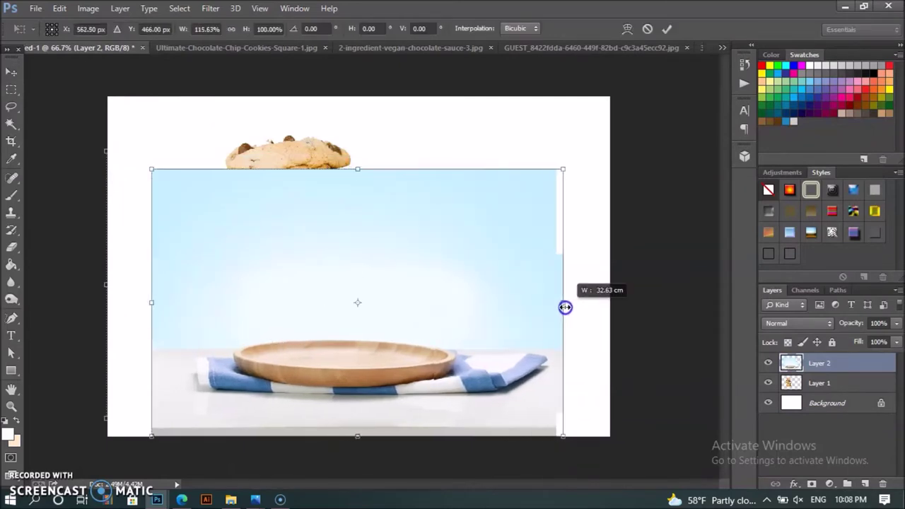
drag(359, 164, 358, 135)
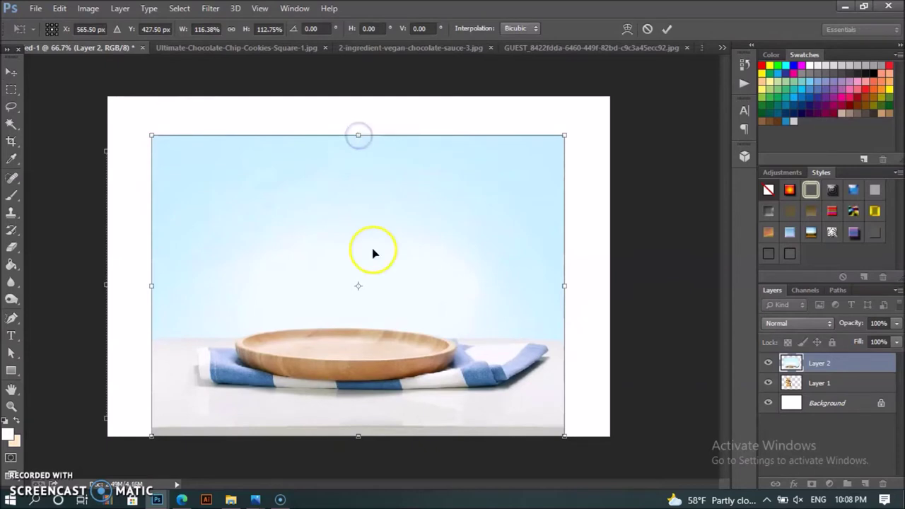
drag(152, 288, 141, 289)
drag(565, 286, 575, 287)
key(Return)
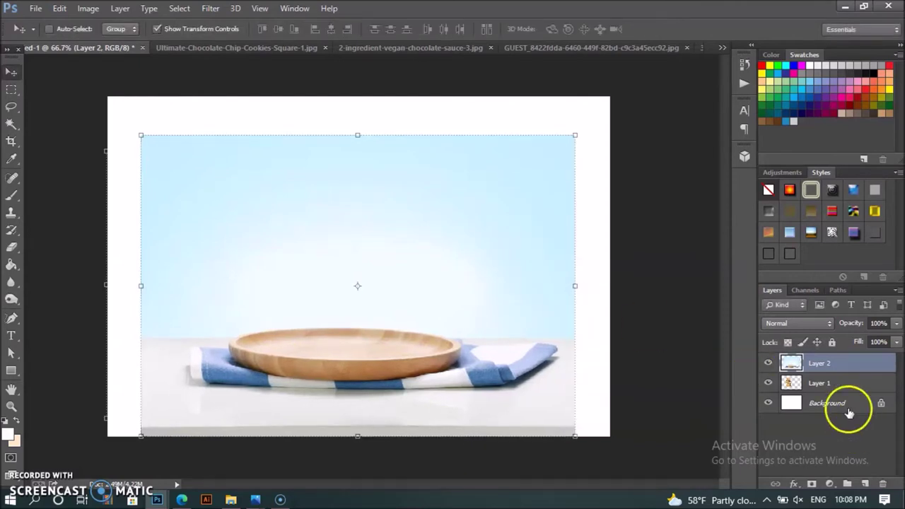
Add Layer 3 above Background and fill it with light blue sampled from the backdrop
click(852, 403)
click(864, 484)
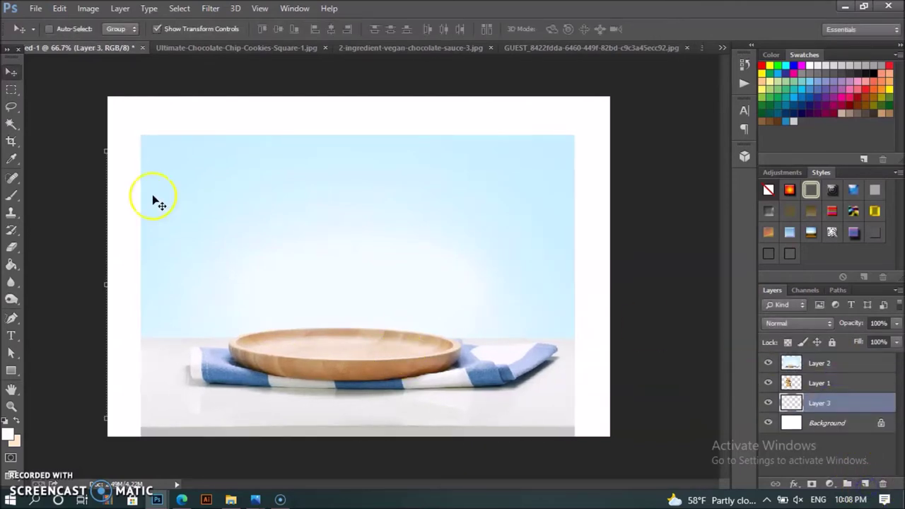
click(11, 159)
click(267, 211)
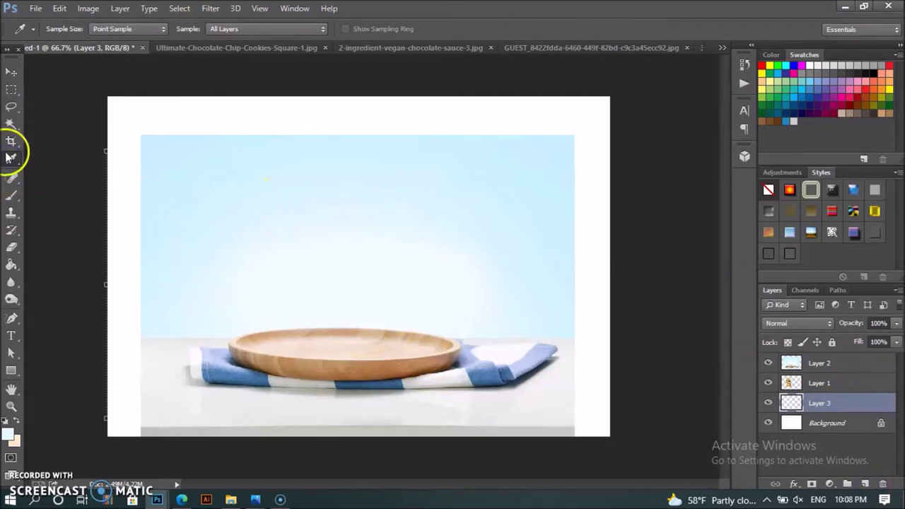
click(11, 264)
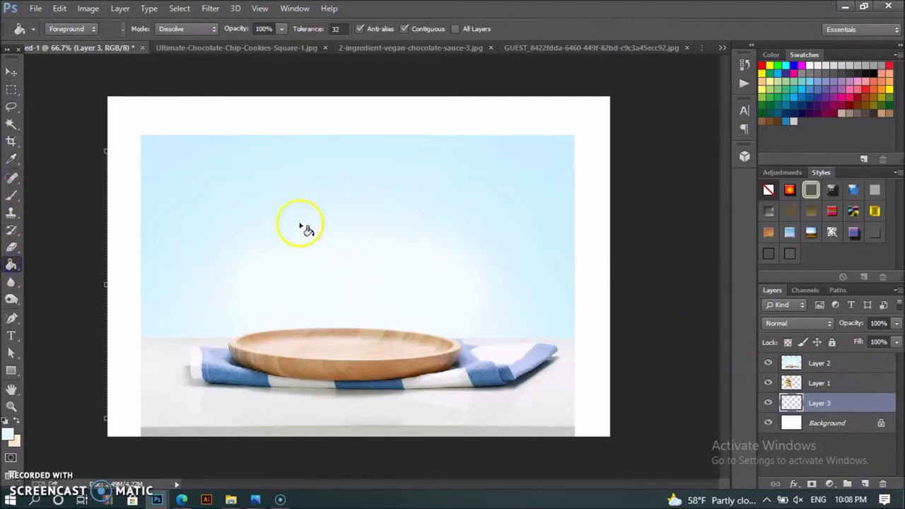
click(129, 198)
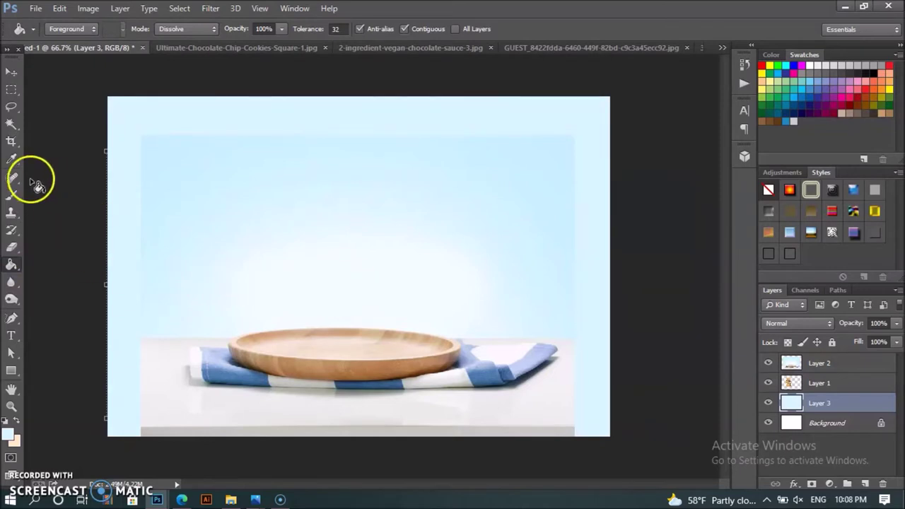
Resample the backdrop blue and refill Layer 3 for a closer match
click(12, 160)
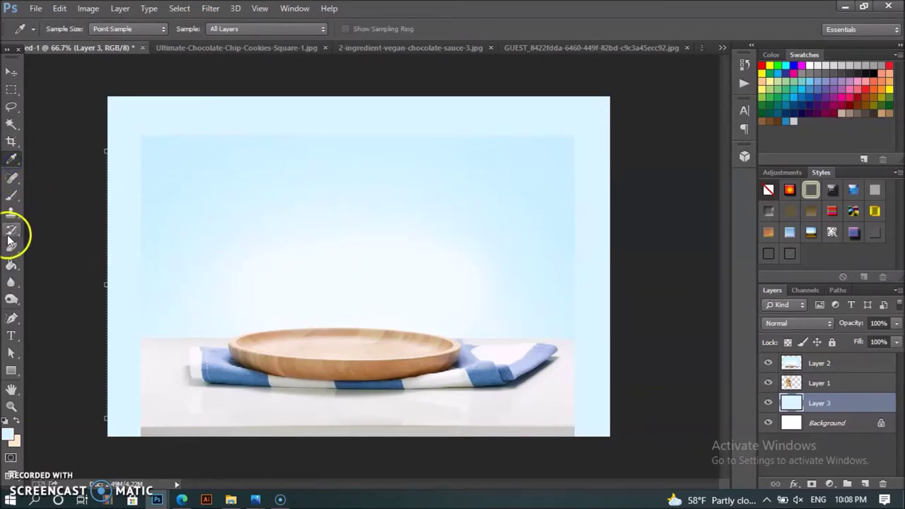
click(11, 262)
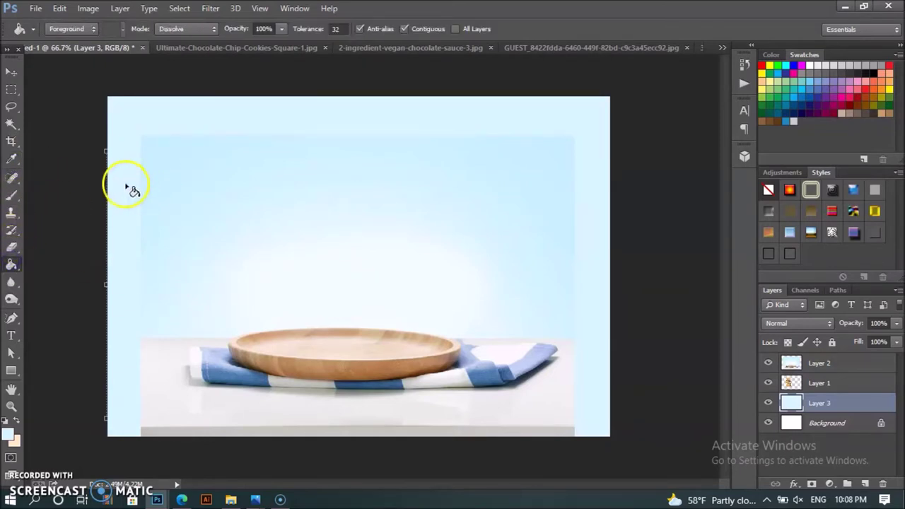
click(125, 186)
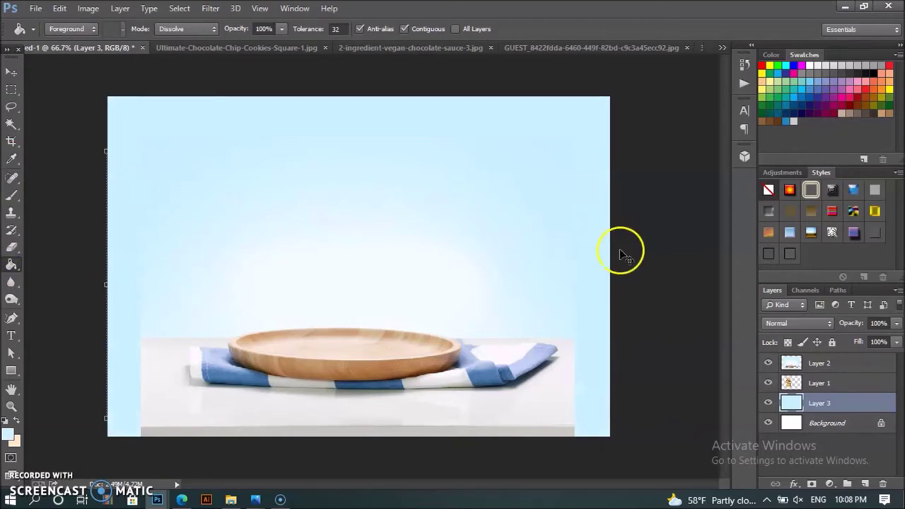
click(11, 71)
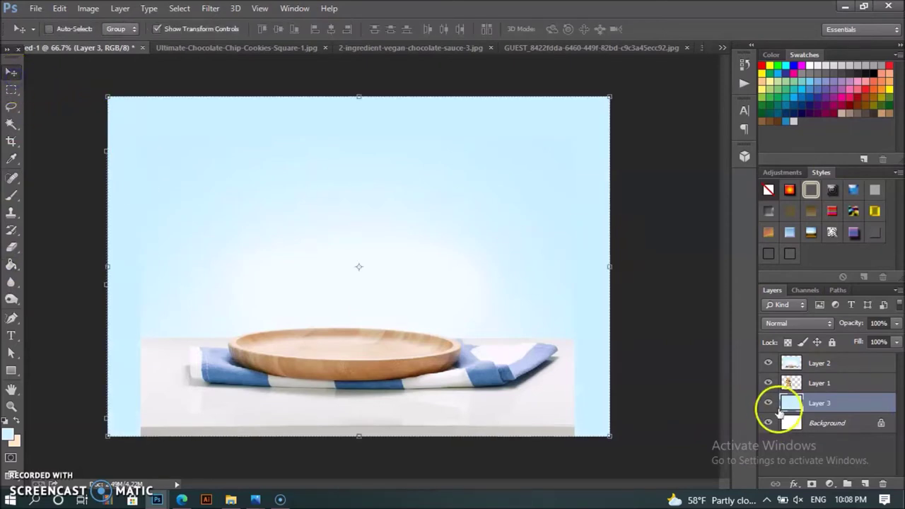
Move Layer 1 above Layer 2 and set the cookie stack onto the plate
click(788, 384)
drag(797, 388, 798, 355)
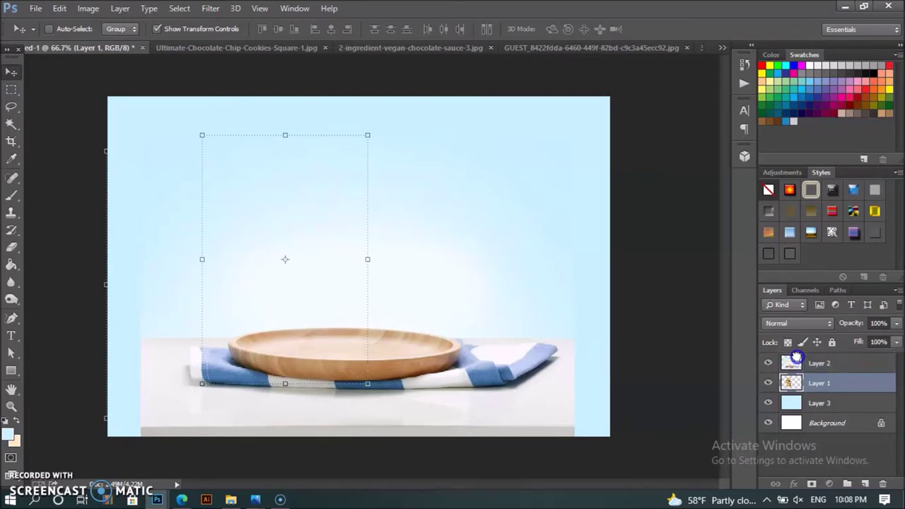
drag(296, 251, 342, 231)
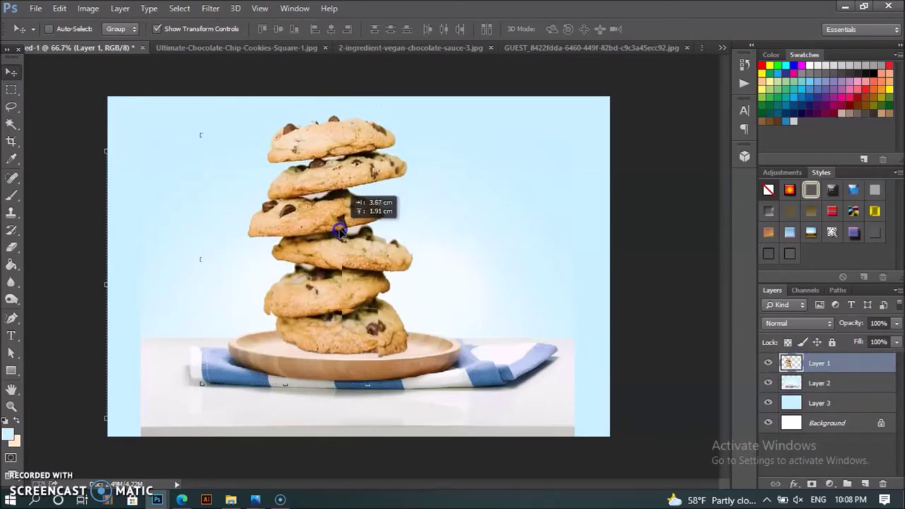
drag(342, 231, 346, 227)
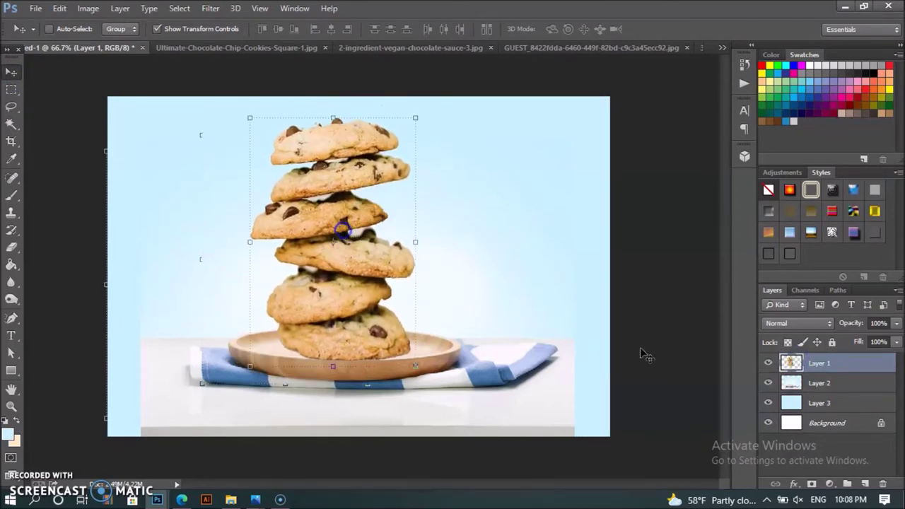
Nudge the plate and towel layer down-left and scale it to about 94%
click(811, 385)
key(Down)
key(Down)
key(Down)
key(Down)
key(Down)
key(Down)
key(Down)
key(Down)
key(Down)
key(Down)
key(Down)
key(Down)
key(Down)
key(Down)
key(Down)
key(Down)
key(Down)
key(Down)
key(Down)
key(Down)
key(Down)
key(Down)
key(Down)
key(Down)
key(Down)
key(Down)
key(Down)
key(Down)
key(Down)
key(Left)
key(Left)
key(Left)
key(Left)
key(Left)
key(Left)
drag(138, 152, 165, 171)
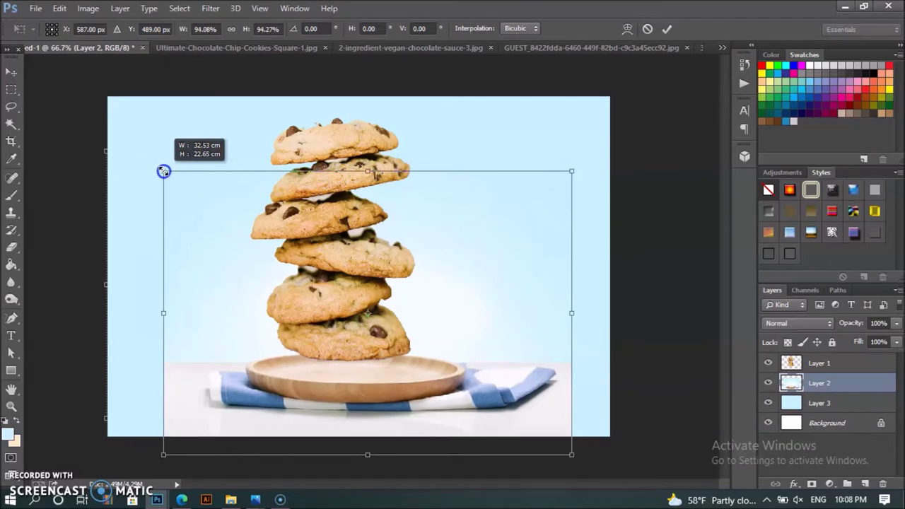
drag(165, 172, 165, 171)
drag(408, 284, 399, 285)
click(792, 363)
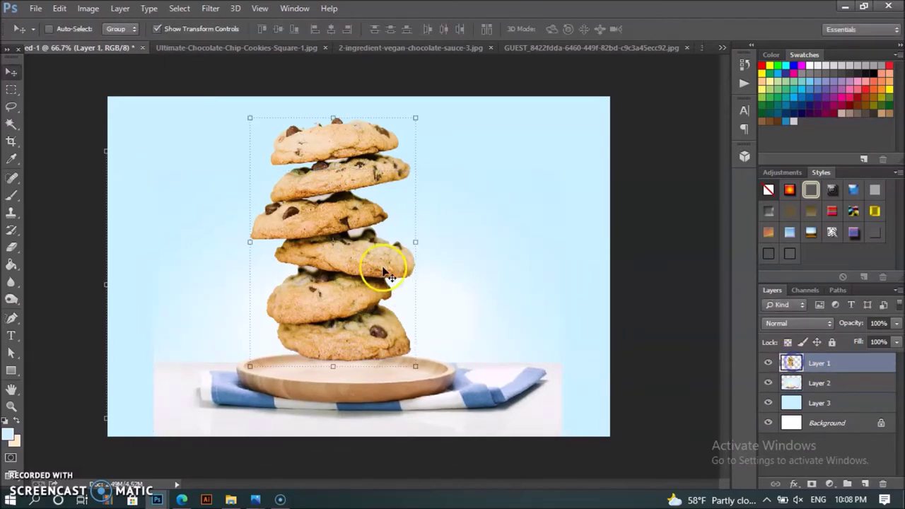
Lower the cookie stack, squash its height to about 98%, and zoom to 200% on the plate
drag(361, 260, 359, 290)
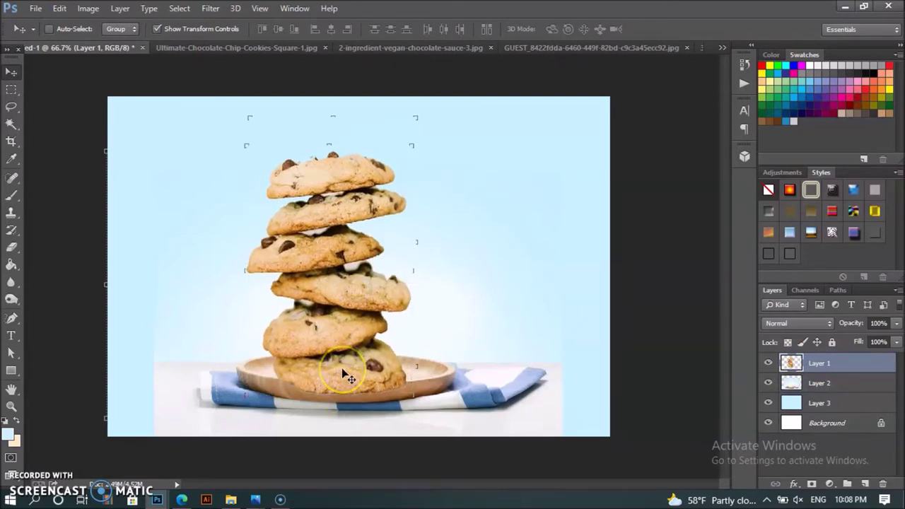
key(ctrl+t)
drag(330, 402, 330, 397)
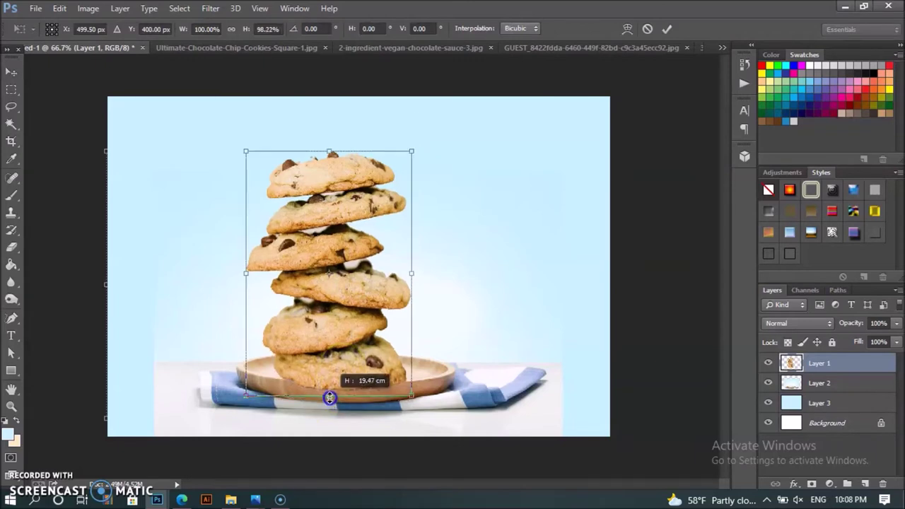
key(Return)
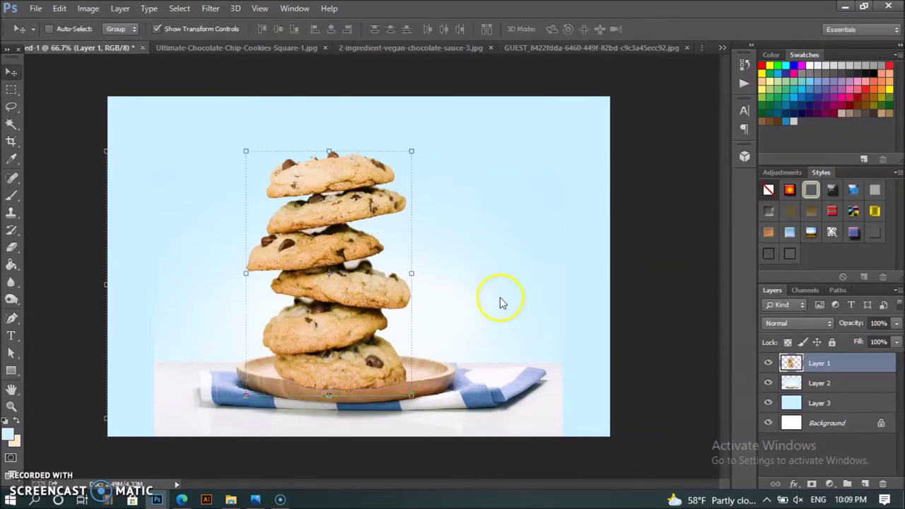
key(ctrl+plus)
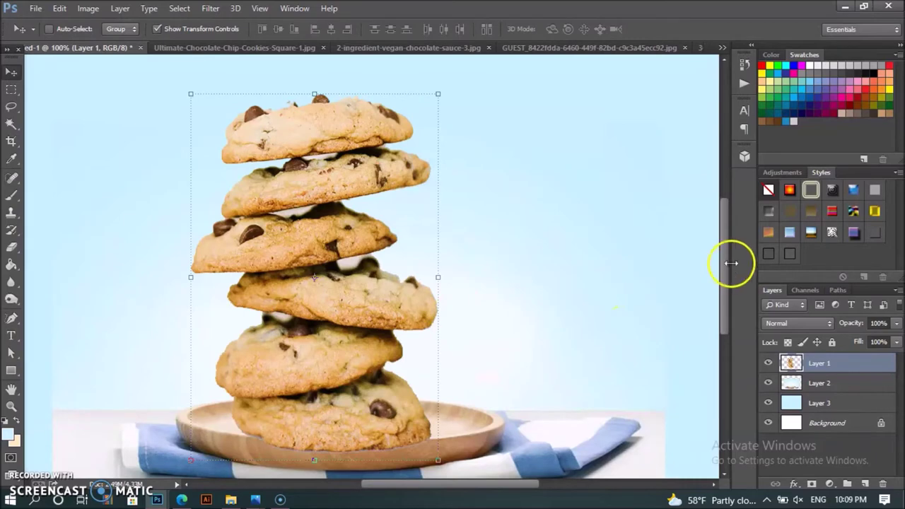
drag(724, 266, 725, 306)
key(ctrl+plus)
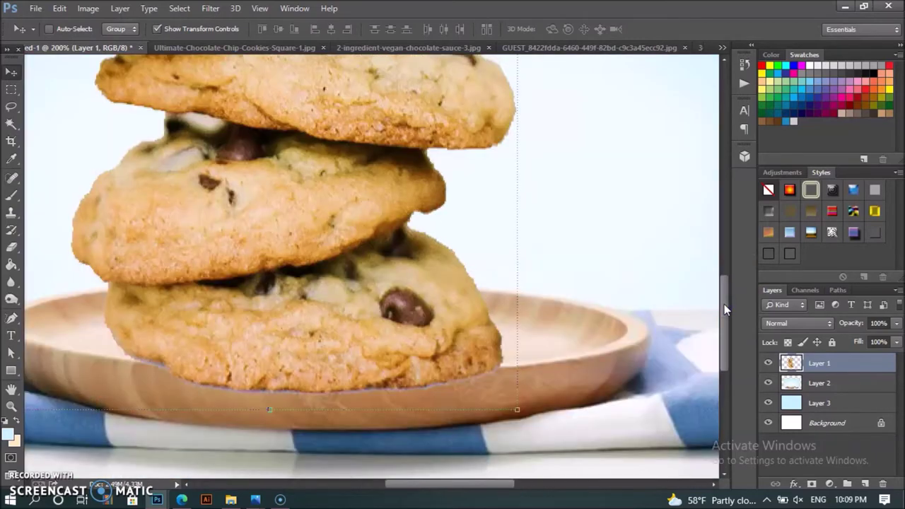
Set the Eraser brush size to 12 px
click(11, 247)
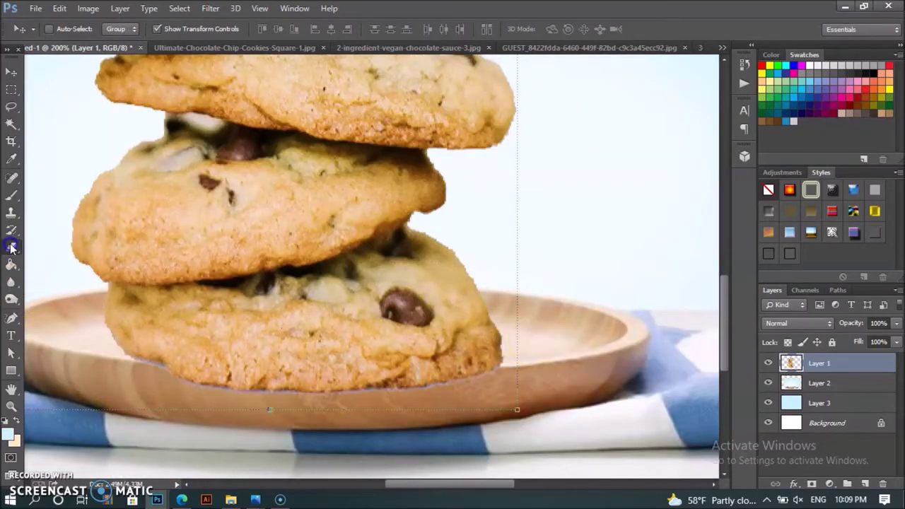
click(66, 29)
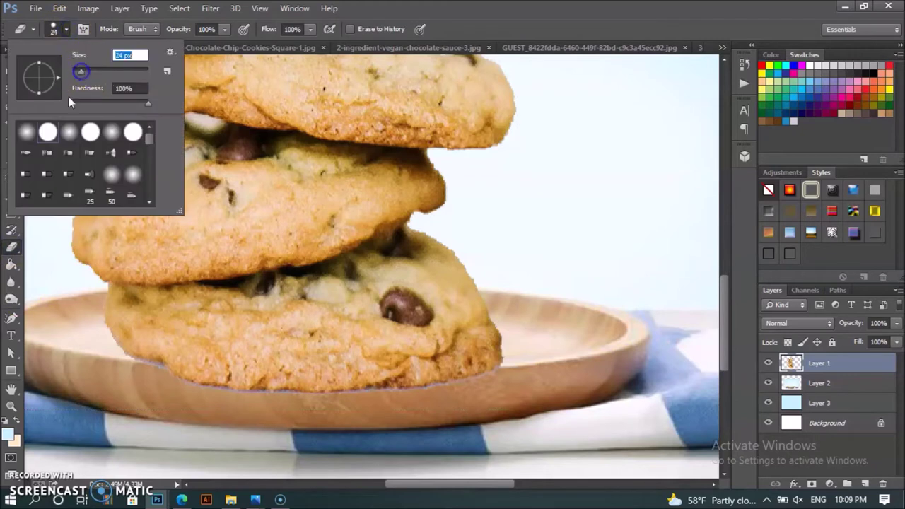
text(12)
key(Return)
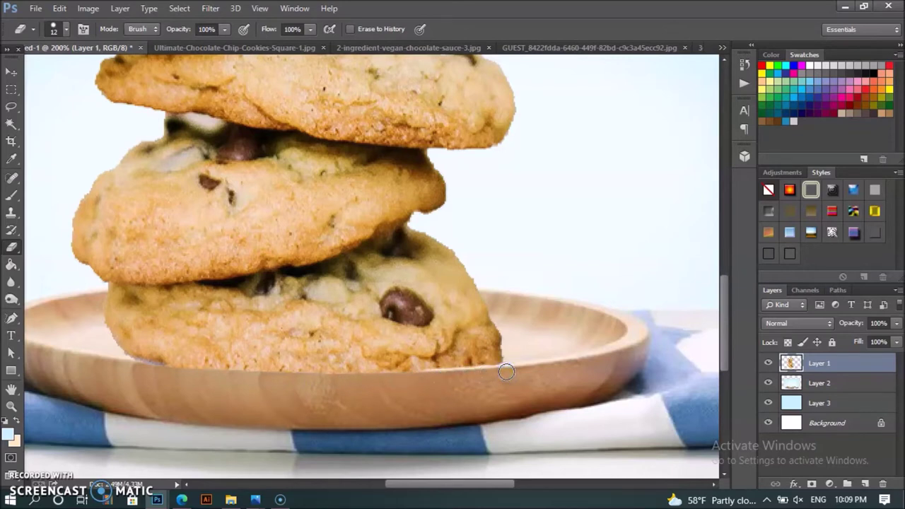
Nudge the cookies down and erase the bottom cookie's edge along the plate's front rim
click(11, 72)
key(Down)
key(Down)
key(Down)
key(Down)
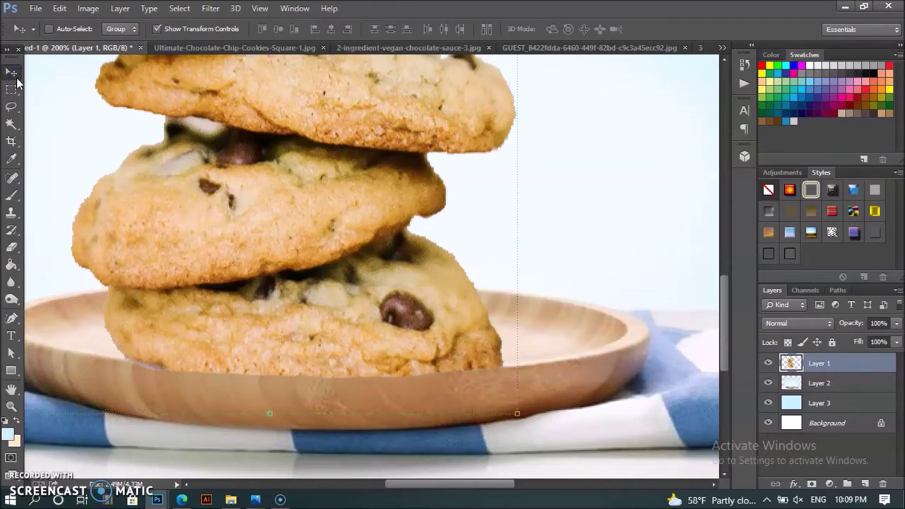
click(11, 246)
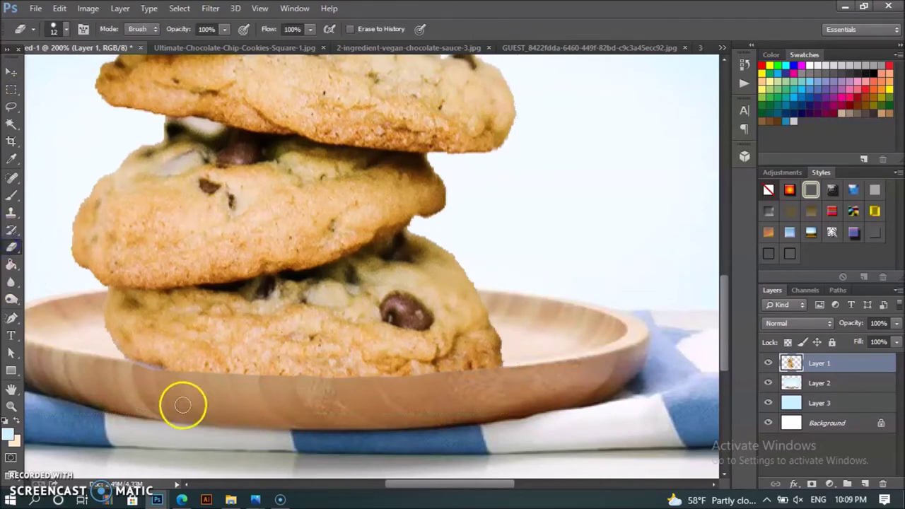
drag(141, 374, 130, 369)
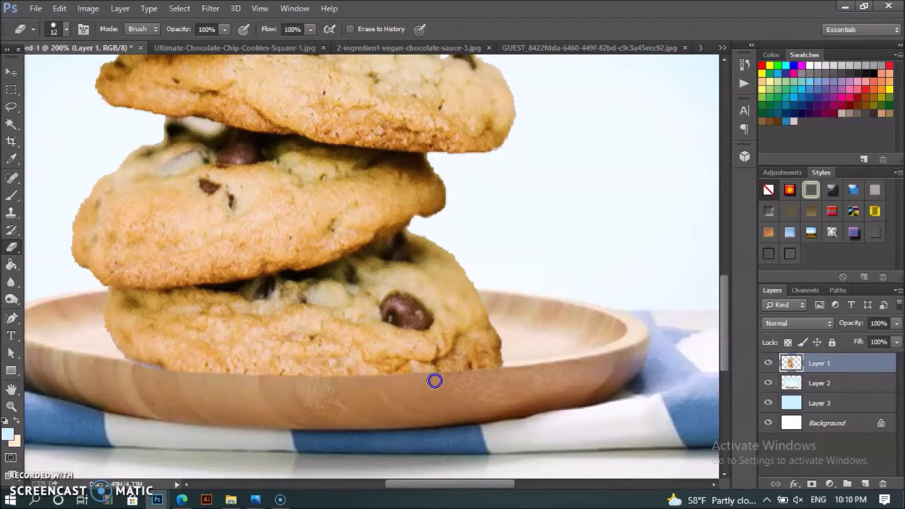
click(402, 383)
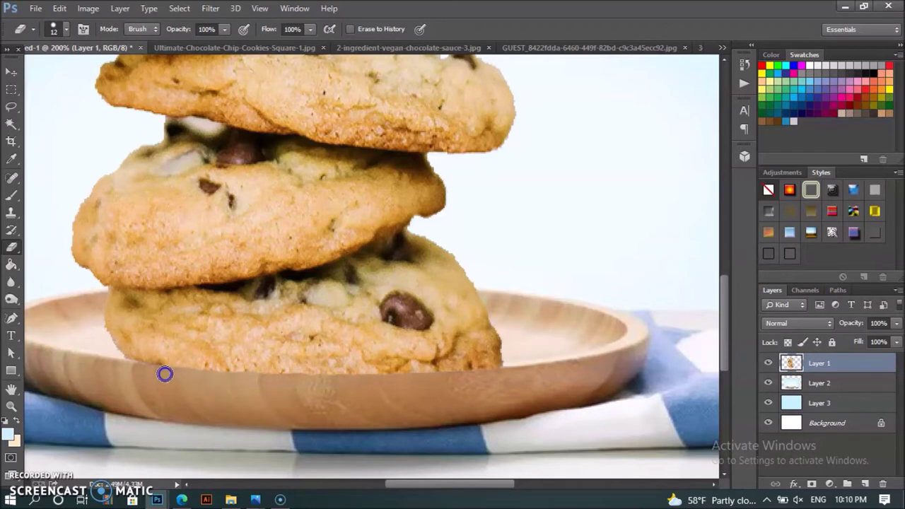
click(225, 380)
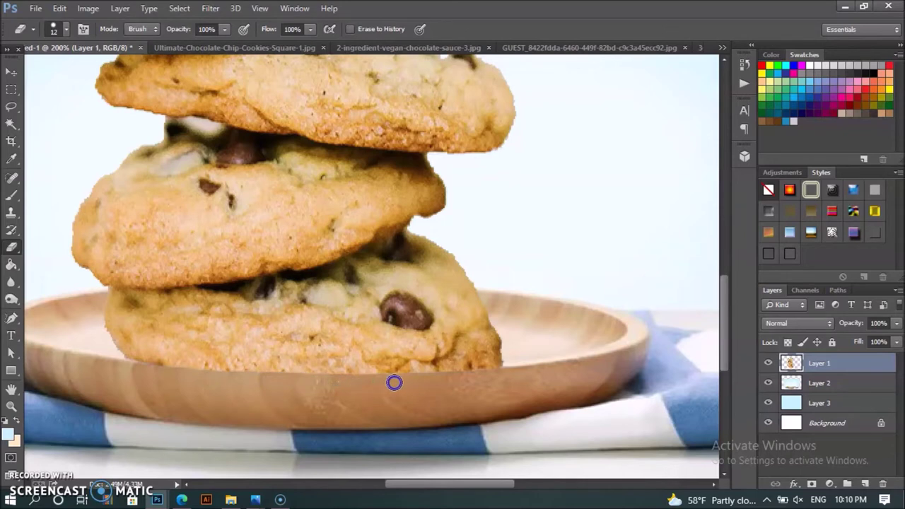
key(ctrl+minus)
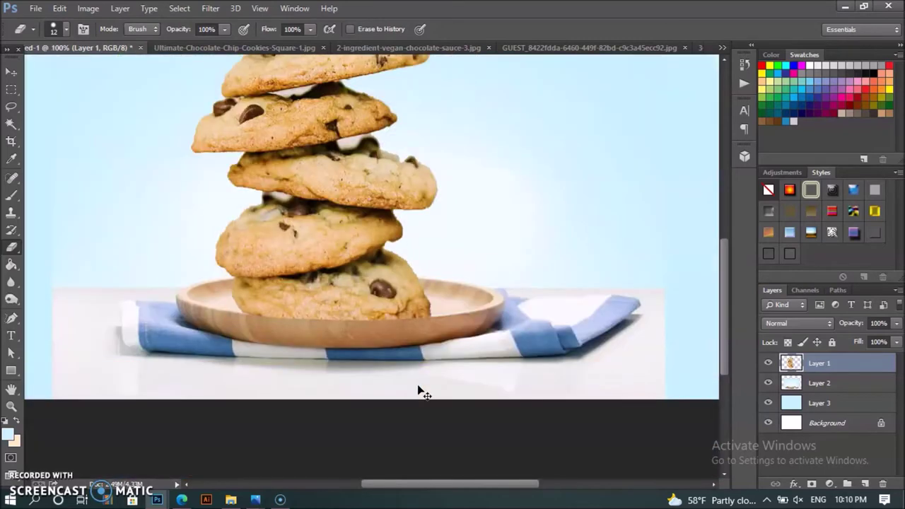
click(577, 232)
Switch to the chocolate-sauce image and erase background around the lower jar with a 92 px Eraser
key(ctrl+minus)
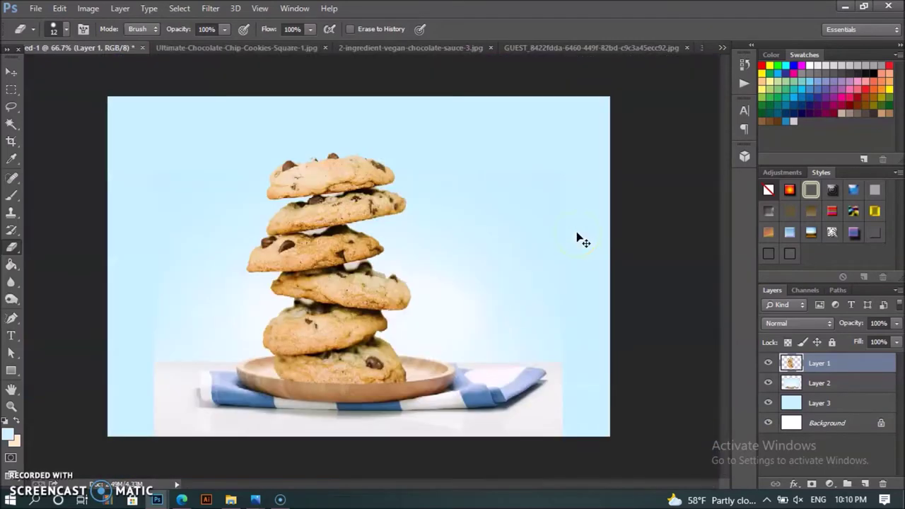
click(12, 74)
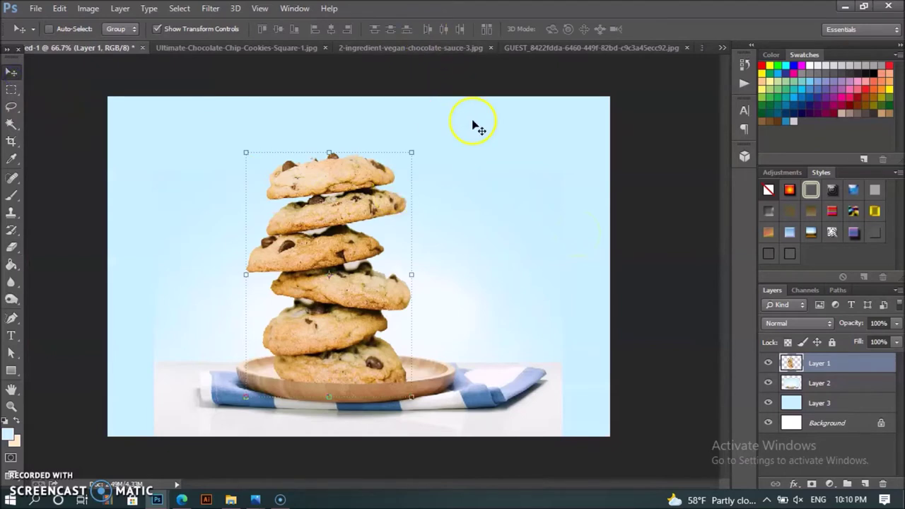
click(234, 48)
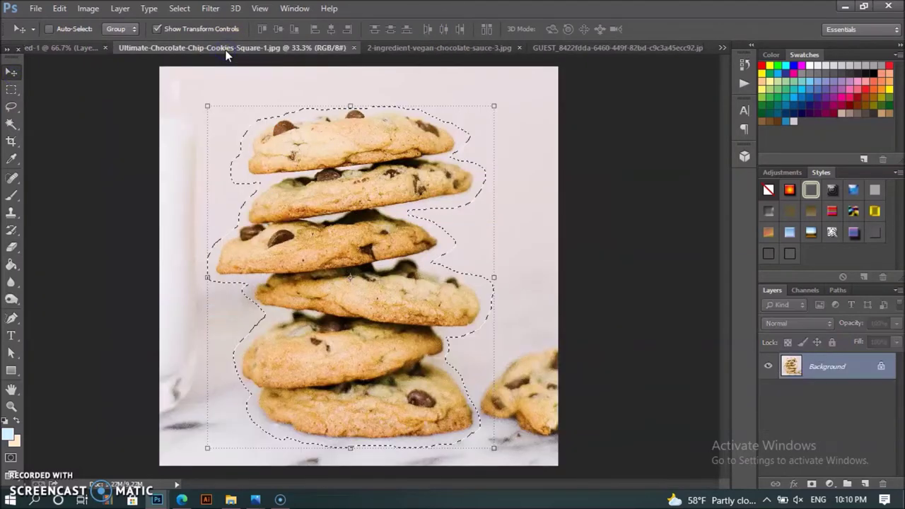
click(389, 48)
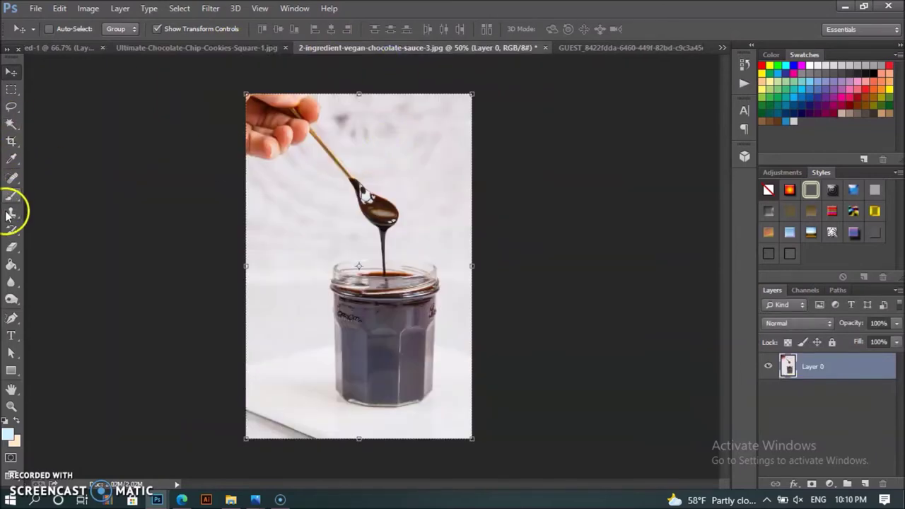
click(9, 253)
click(66, 30)
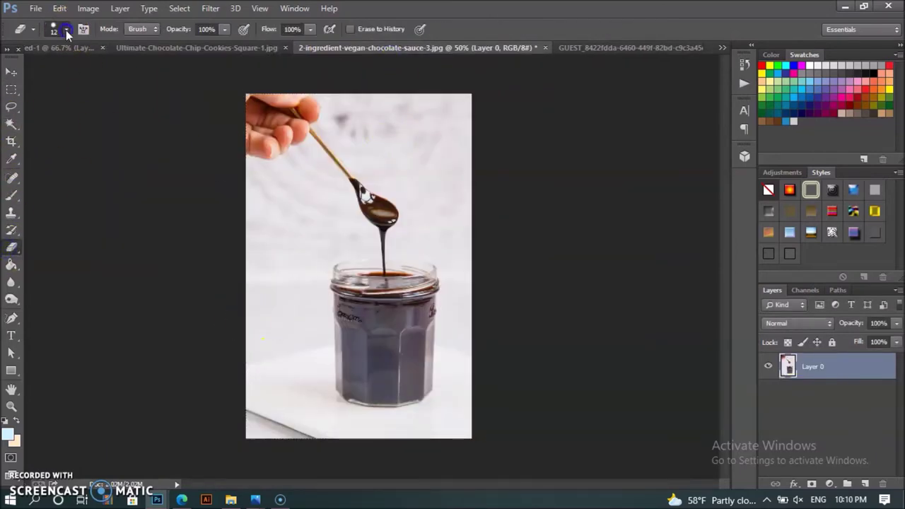
click(107, 70)
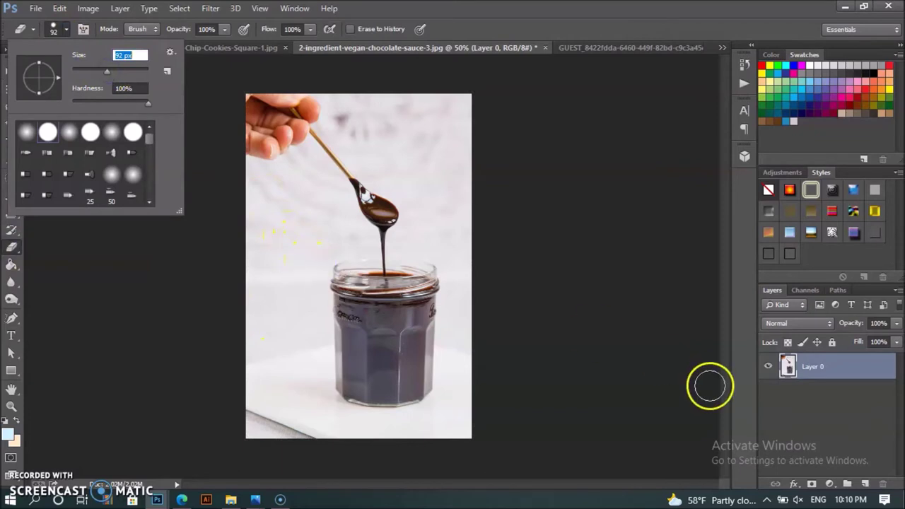
mouse_move(344, 324)
mouse_down()
mouse_move(490, 364)
mouse_move(347, 431)
mouse_move(316, 404)
mouse_move(432, 364)
mouse_move(456, 298)
mouse_move(462, 149)
mouse_move(438, 105)
mouse_move(452, 81)
mouse_move(360, 97)
mouse_move(414, 77)
mouse_move(404, 106)
mouse_move(434, 162)
mouse_move(450, 268)
mouse_move(353, 318)
mouse_move(339, 277)
mouse_move(352, 271)
mouse_move(360, 283)
mouse_move(361, 262)
mouse_move(368, 297)
mouse_move(411, 313)
mouse_move(437, 271)
mouse_move(406, 287)
mouse_move(375, 283)
mouse_move(429, 281)
mouse_move(405, 278)
mouse_up()
Magic Wand-delete the white areas around the hand and spoon, then drag the layer toward the cookie ad
click(12, 125)
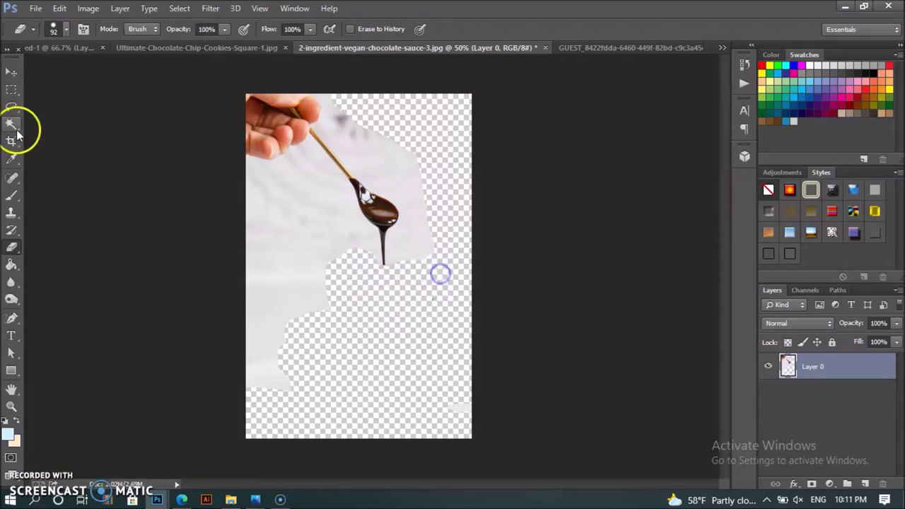
click(288, 237)
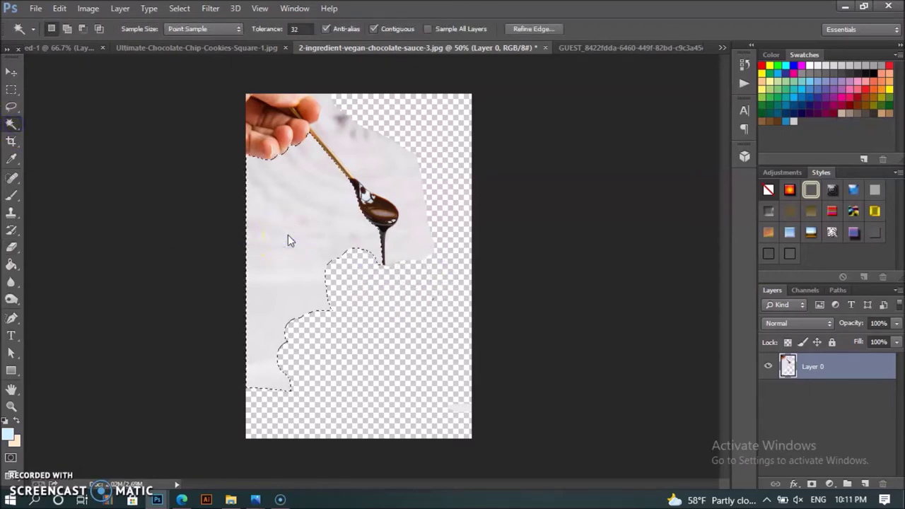
key(Delete)
click(347, 192)
click(367, 172)
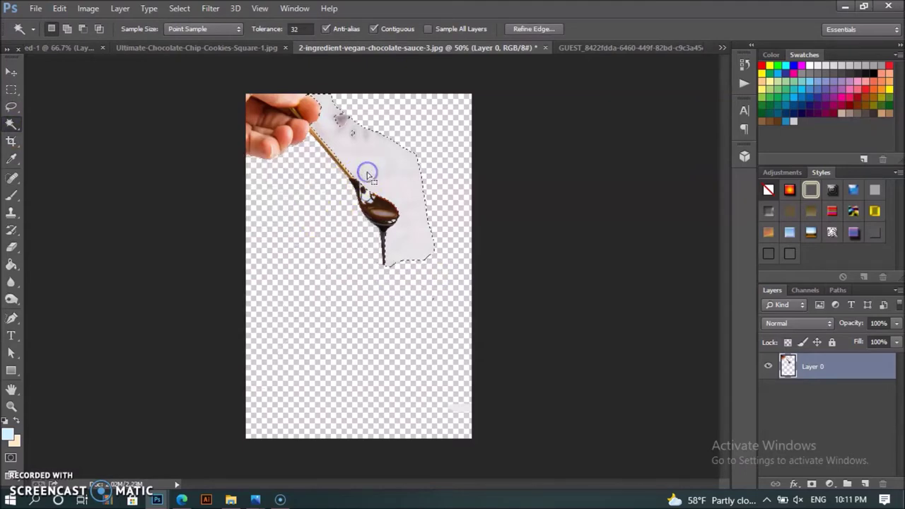
key(Delete)
click(344, 119)
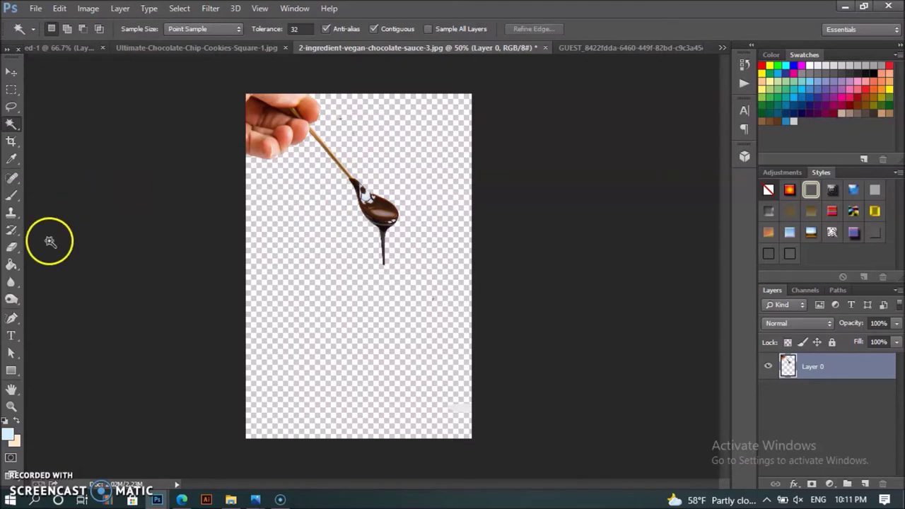
click(11, 247)
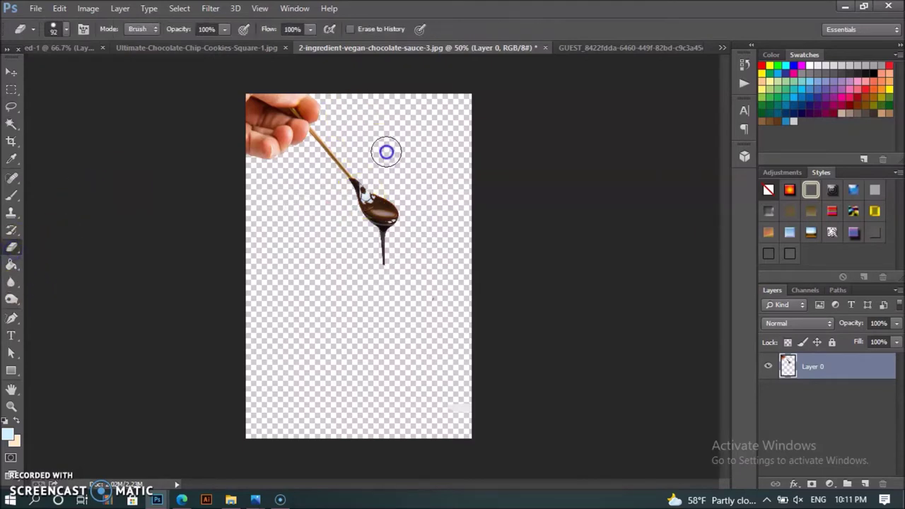
click(11, 73)
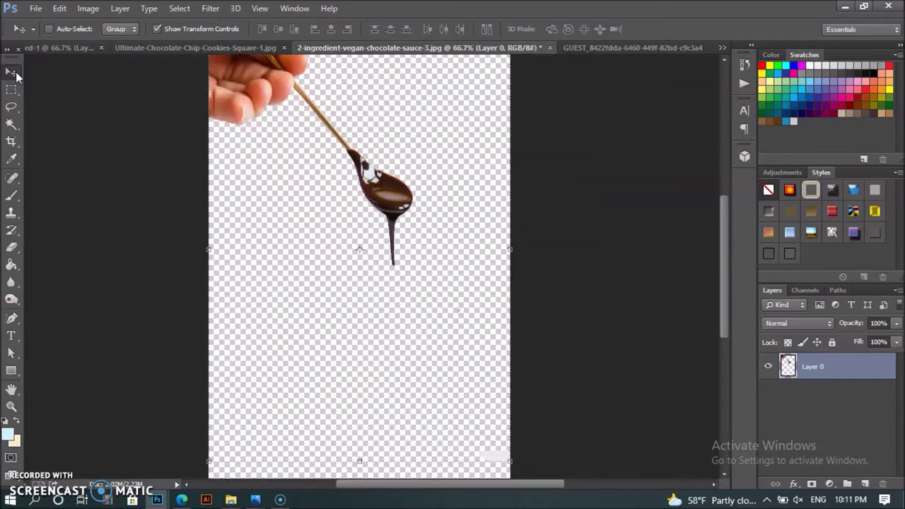
mouse_move(373, 191)
mouse_down()
mouse_move(68, 67)
mouse_move(313, 200)
mouse_up()
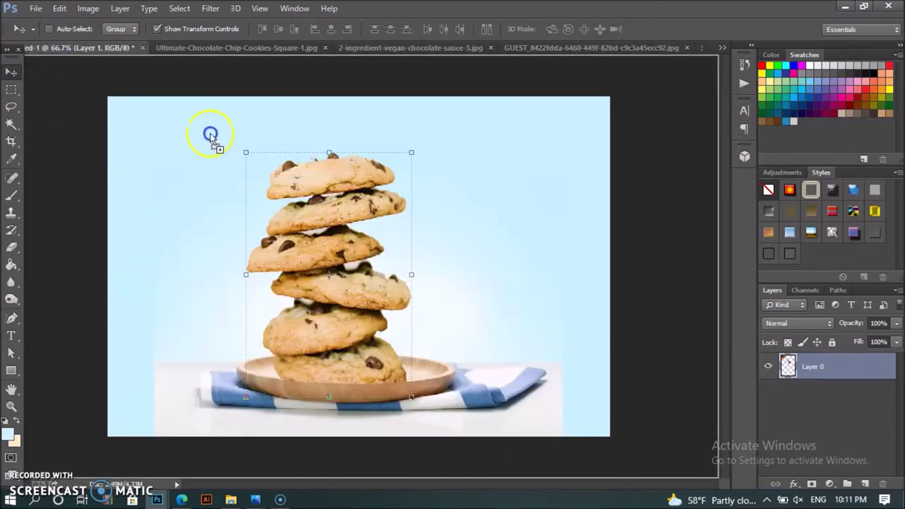
Bring the chocolate spoon into the cookie ad and close the original cookie photo
drag(244, 134, 273, 191)
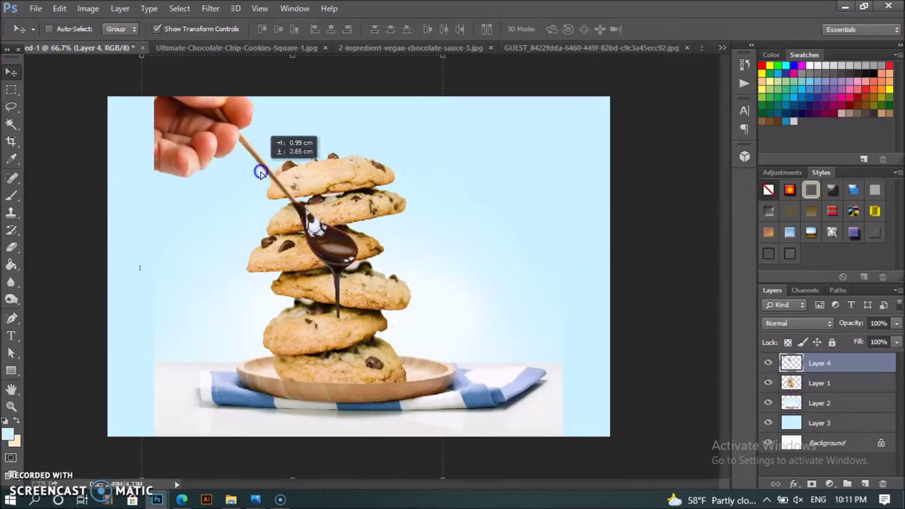
click(326, 47)
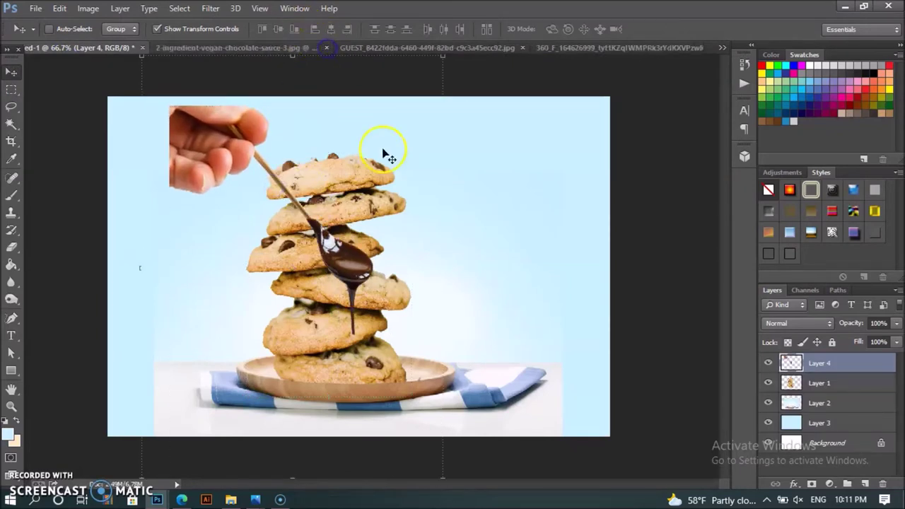
drag(323, 233, 315, 225)
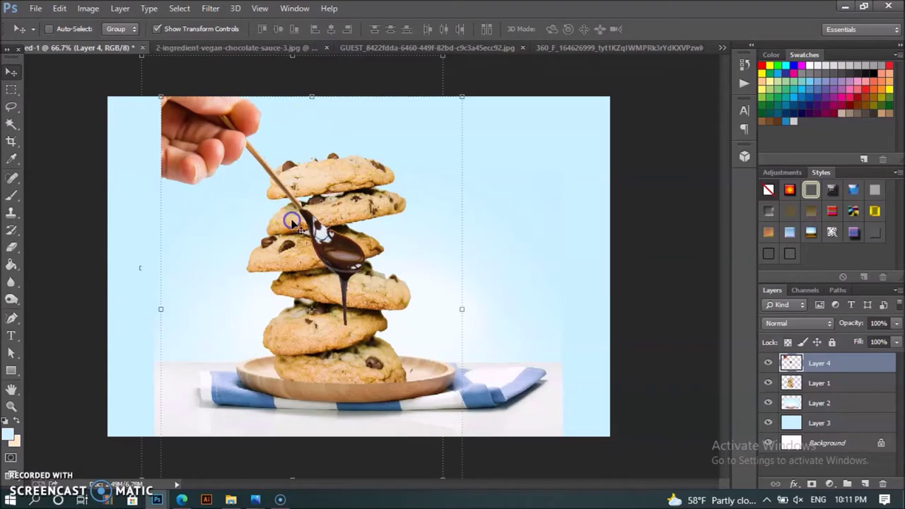
Scale the spoon to about 76% so its drip lands on the top cookie
click(161, 97)
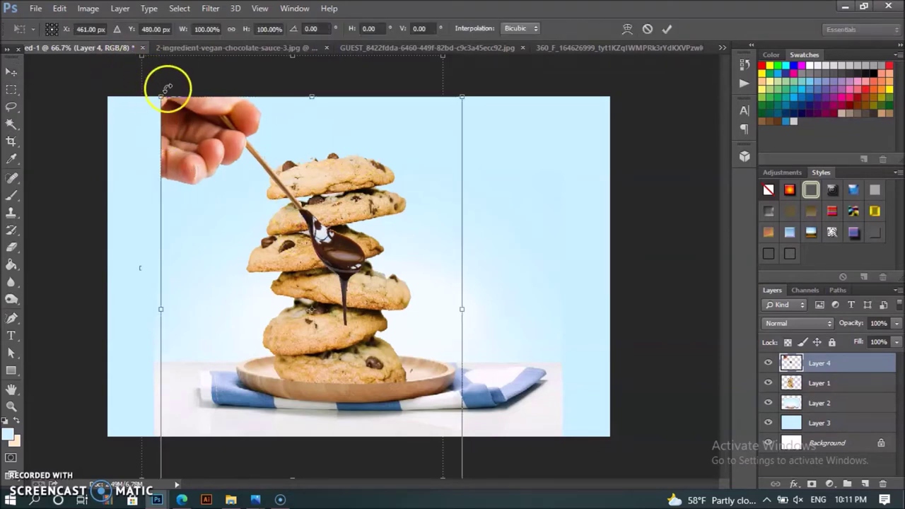
mouse_move(161, 97)
mouse_down()
mouse_move(232, 201)
mouse_move(239, 187)
mouse_up()
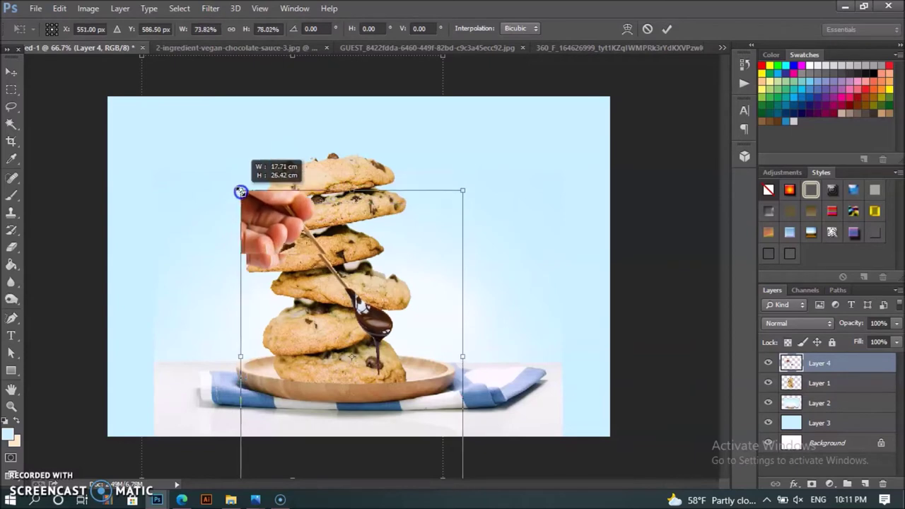
mouse_move(390, 297)
mouse_down()
mouse_move(361, 129)
mouse_move(346, 126)
mouse_up()
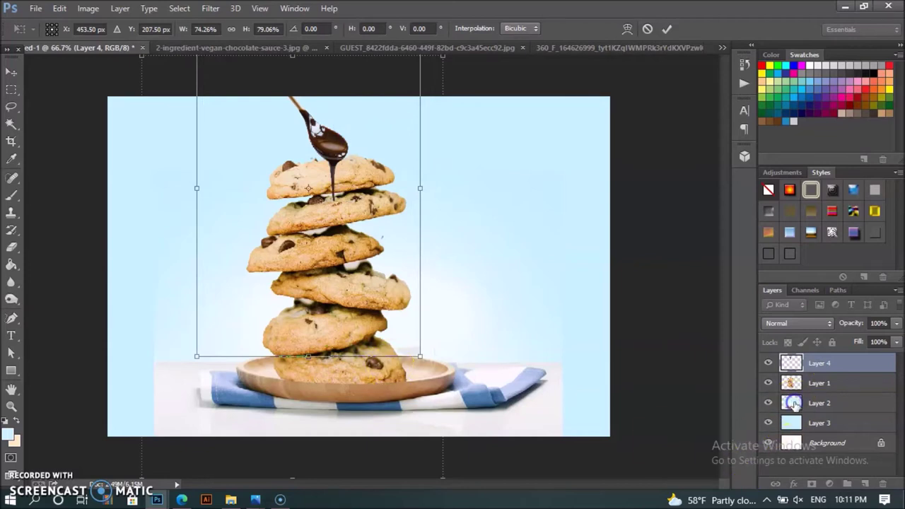
double_click(697, 373)
Nudge the cookie stack and plate (Layers 1–2) down slightly
click(810, 403)
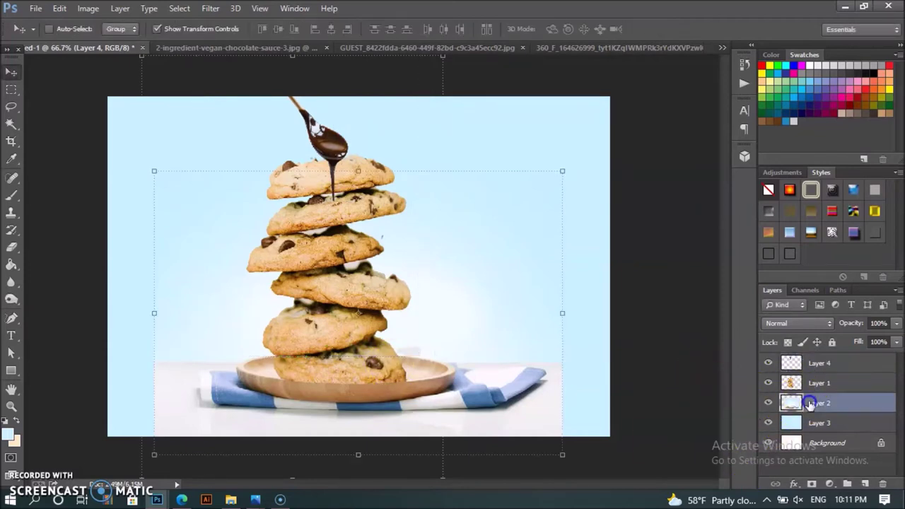
ctrl+click(802, 387)
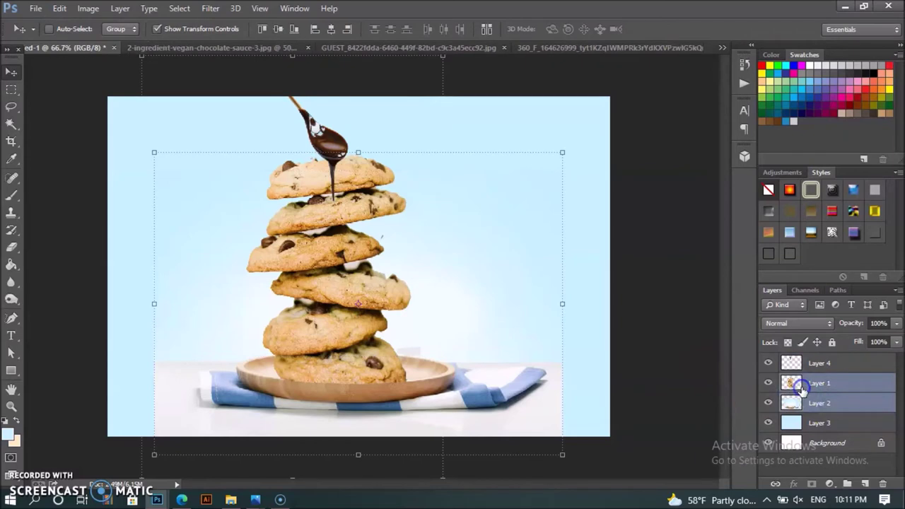
key(Down)
key(Down)
key(Down)
key(Down)
key(Down)
key(Down)
key(Down)
key(Down)
key(Down)
key(Down)
key(Down)
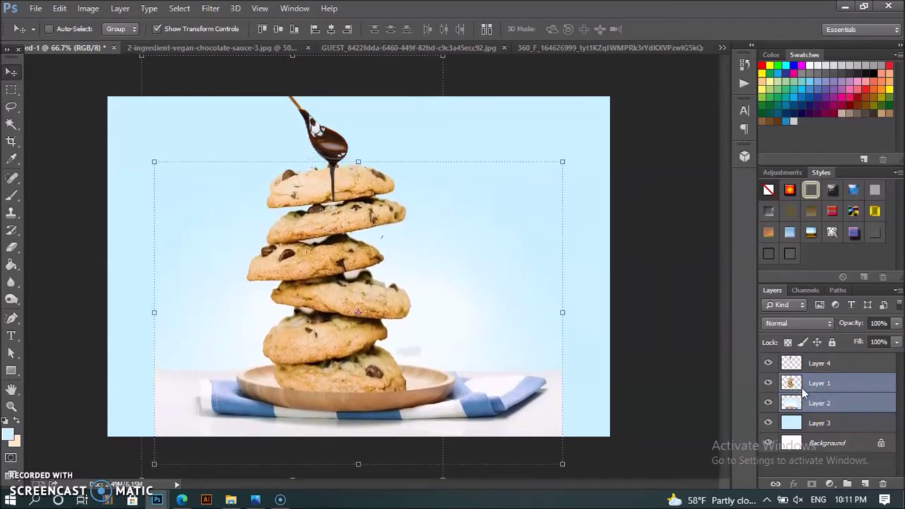
Shift the spoon left and resize it to about 113% width and 91% height
click(796, 363)
drag(343, 153, 338, 153)
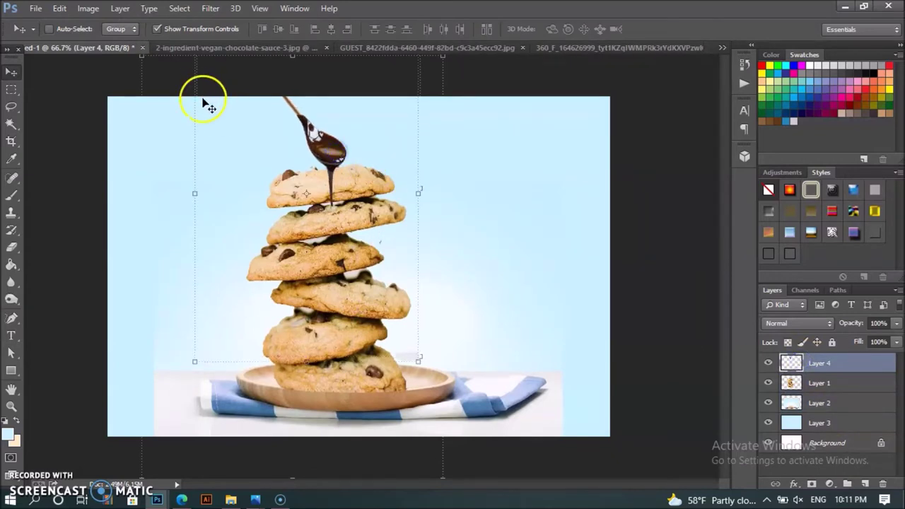
key(ctrl+t)
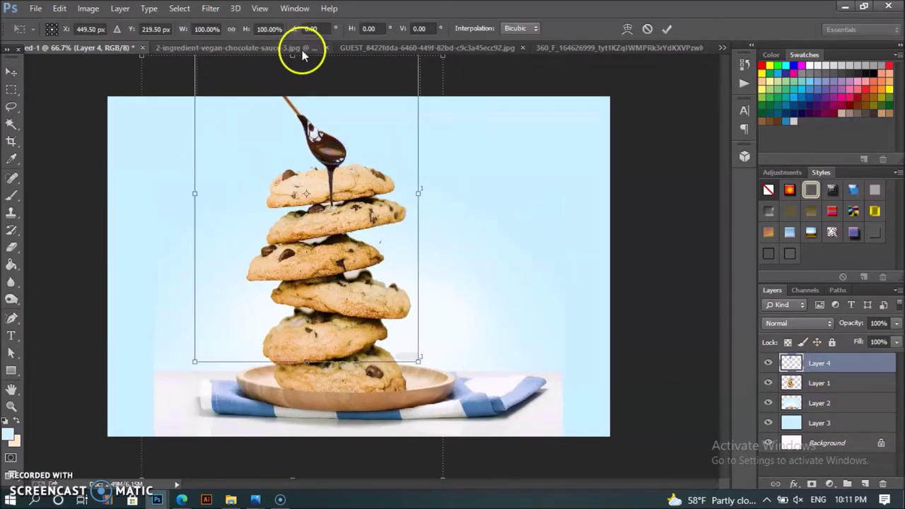
drag(309, 366, 311, 330)
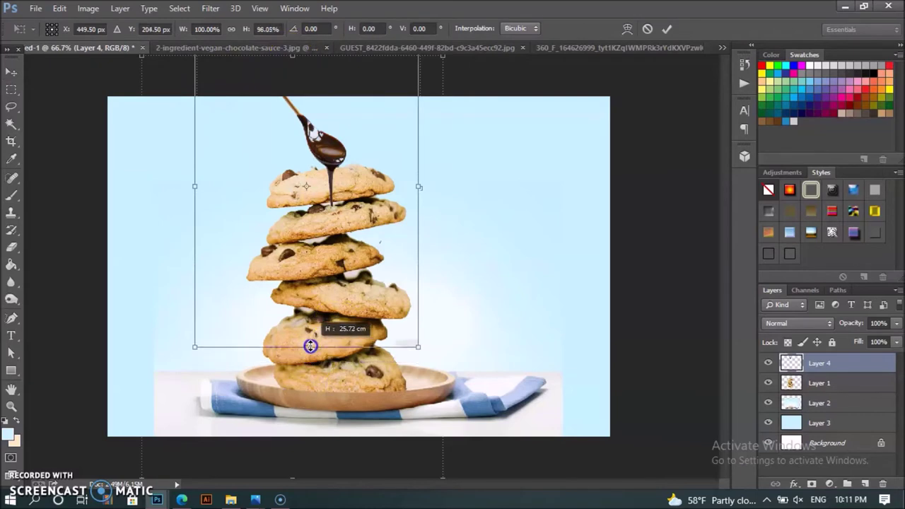
mouse_move(418, 178)
mouse_down()
mouse_move(447, 184)
mouse_move(407, 184)
mouse_up()
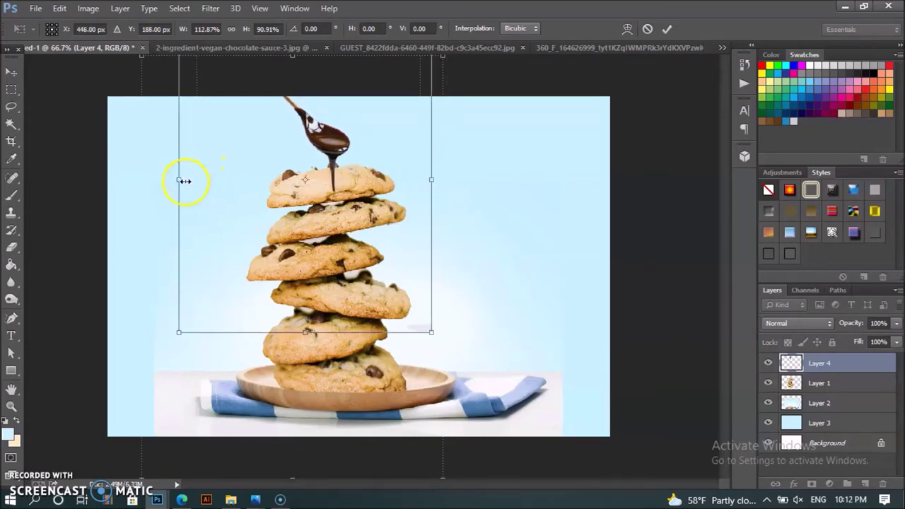
drag(184, 181, 179, 183)
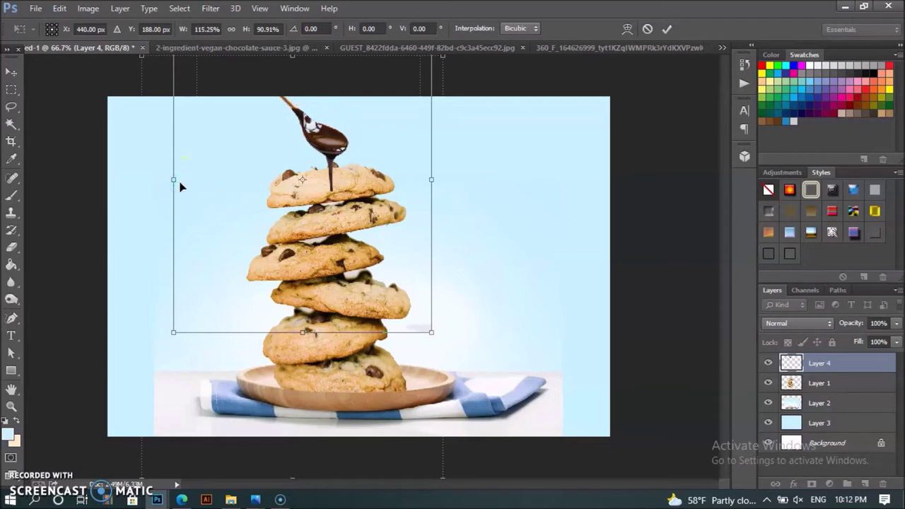
key(Return)
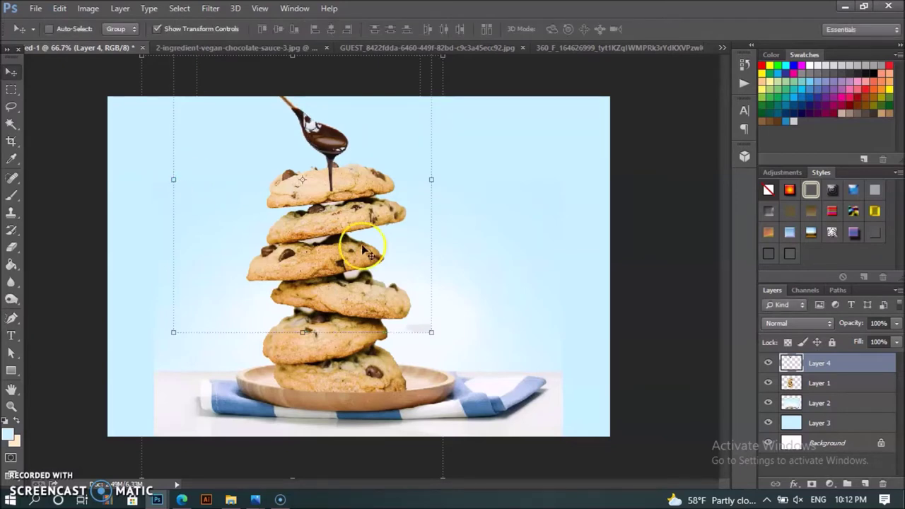
Select the Background layer and check the ad at 100% zoom
click(808, 441)
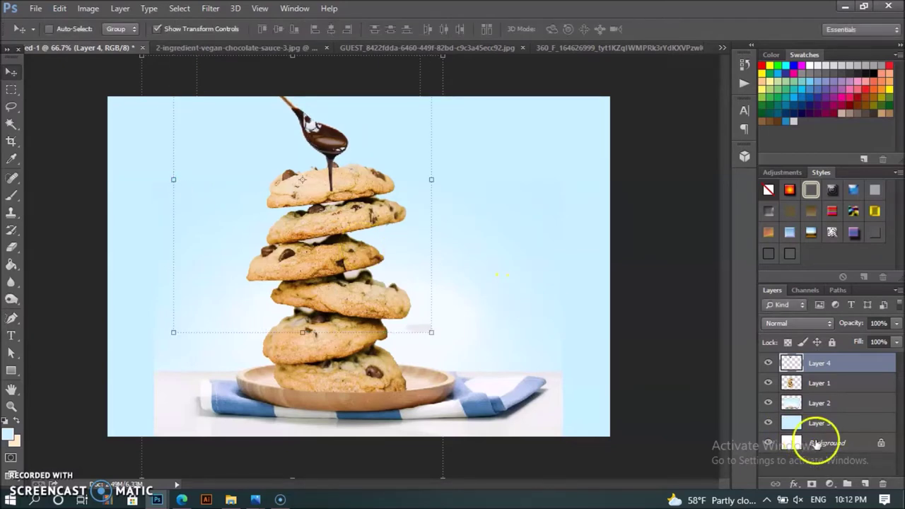
click(596, 340)
key(ctrl+plus)
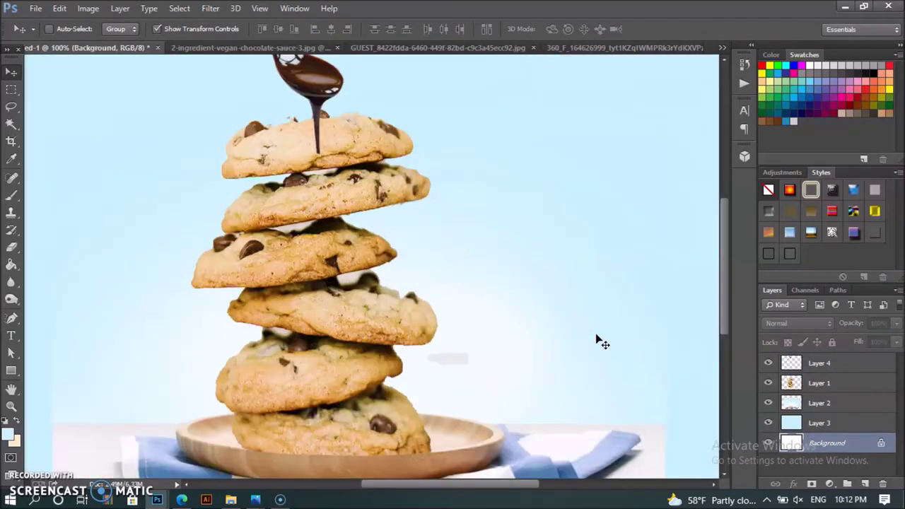
key(ctrl+minus)
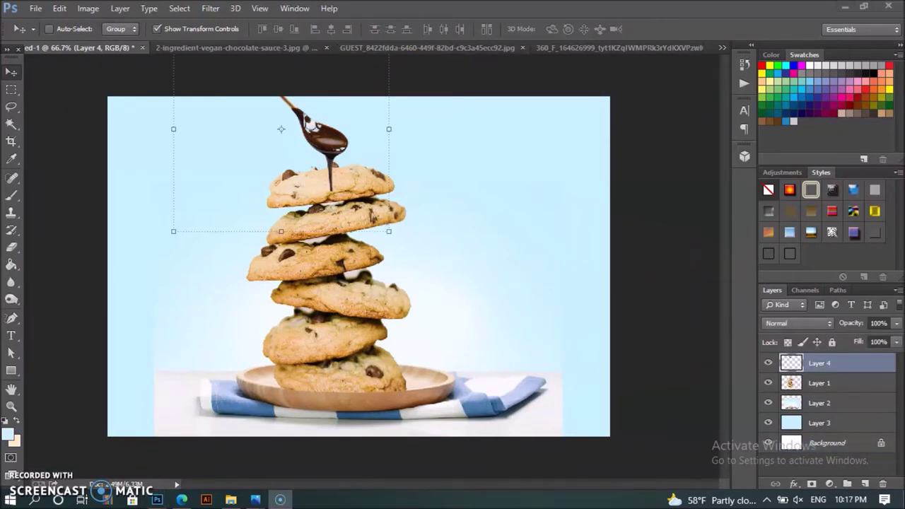
Open the chocolate-covered strawberries photo in Photoshop from the desktop
click(671, 46)
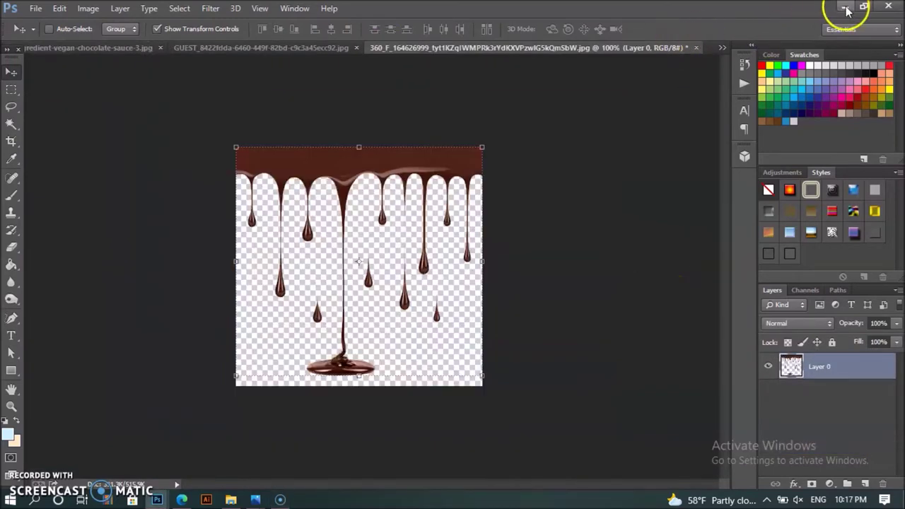
click(845, 6)
mouse_move(584, 84)
mouse_down()
mouse_move(164, 502)
mouse_move(541, 7)
mouse_move(538, 14)
mouse_up()
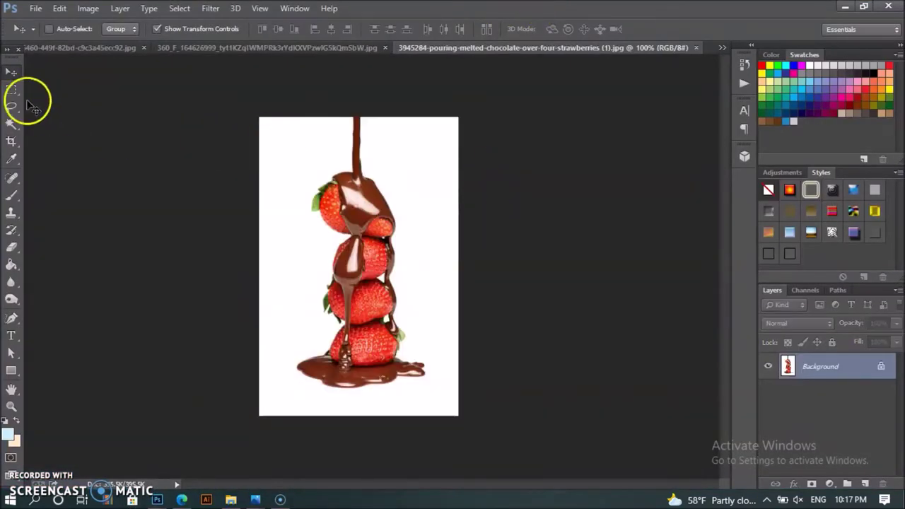
Delete the white background with the Magic Wand on an unlocked Layer 0, then float the window
click(9, 124)
click(415, 183)
double_click(841, 362)
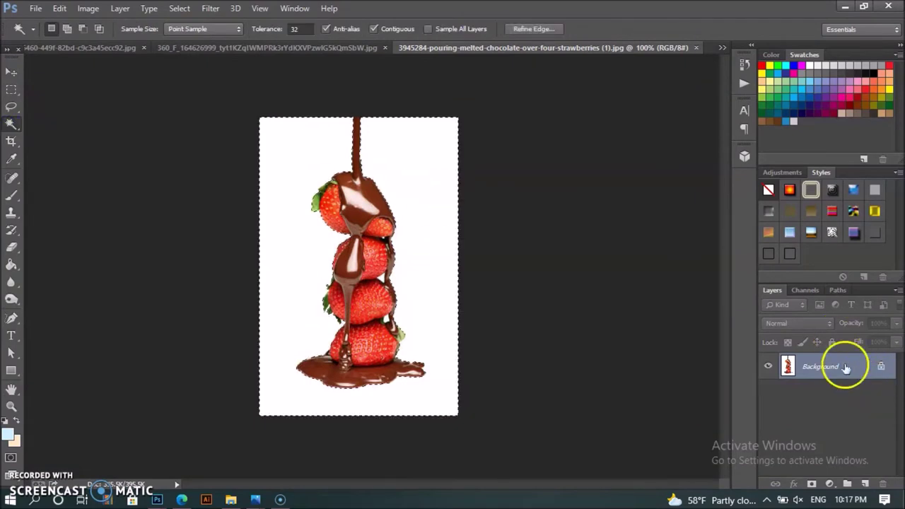
key(Return)
key(Delete)
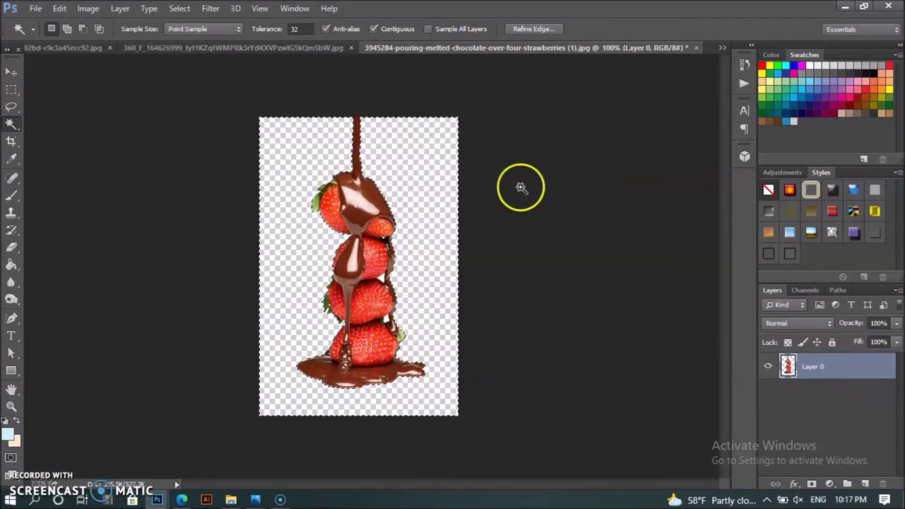
click(10, 71)
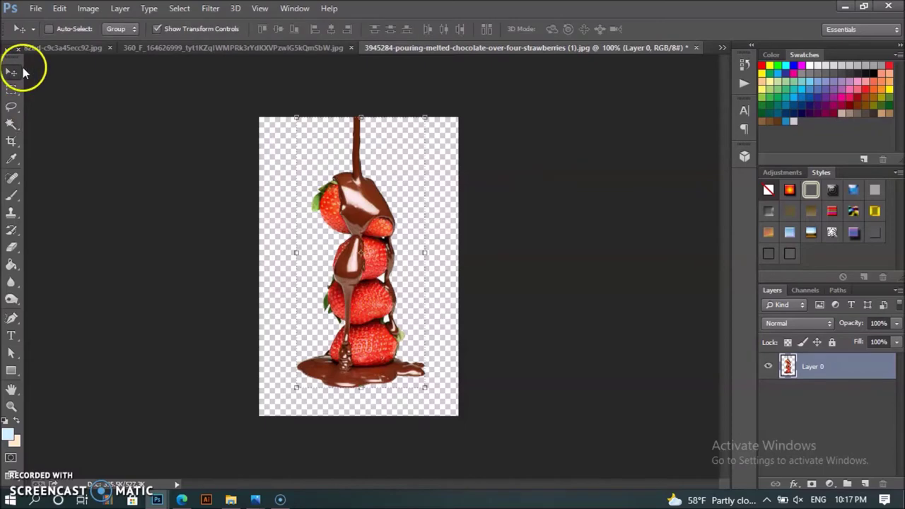
drag(540, 47, 567, 102)
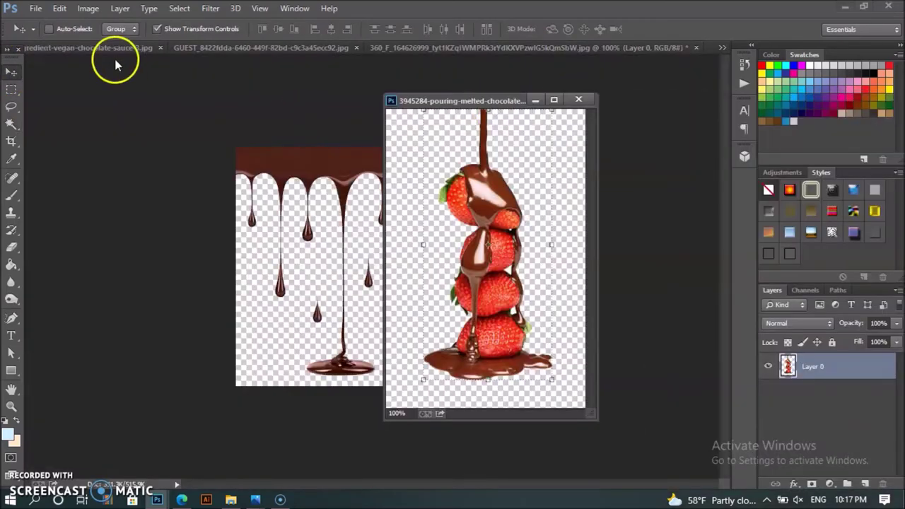
Drag the strawberry layer into the cookie ad and move it onto the cookie stack
click(60, 44)
click(49, 48)
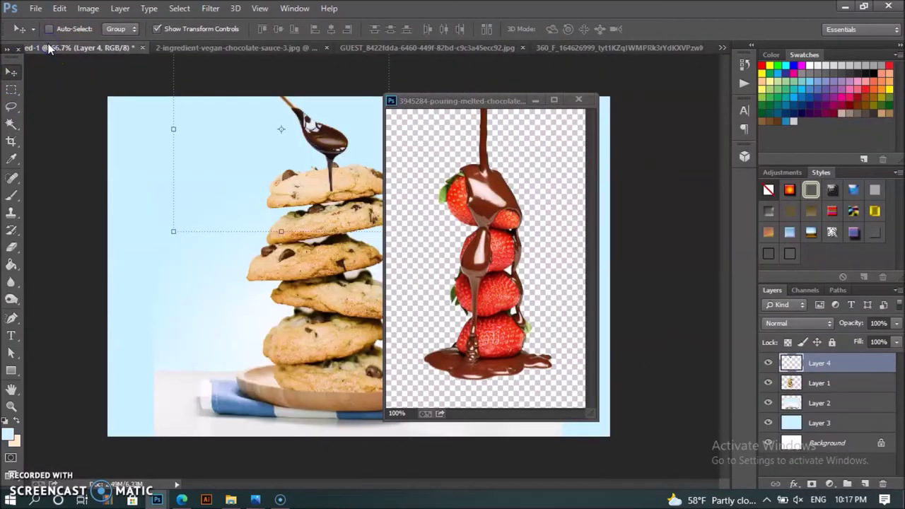
click(450, 205)
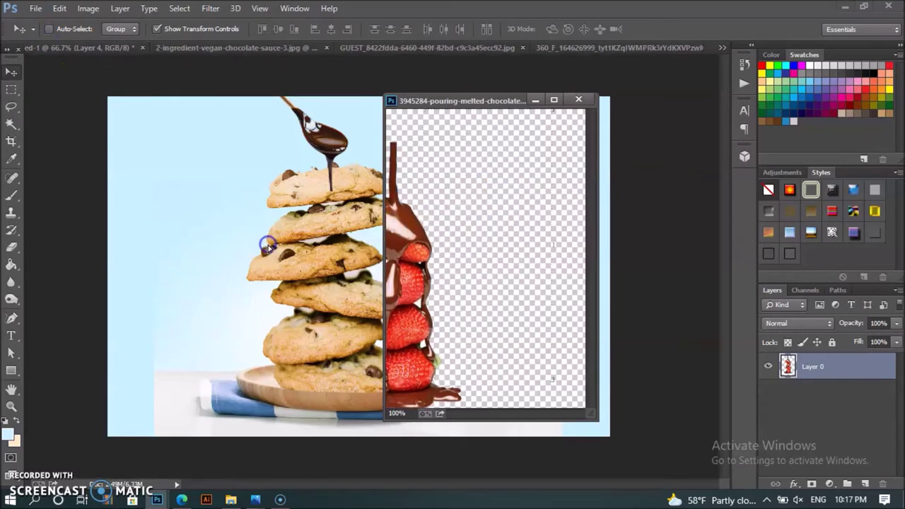
drag(488, 210, 262, 251)
click(535, 100)
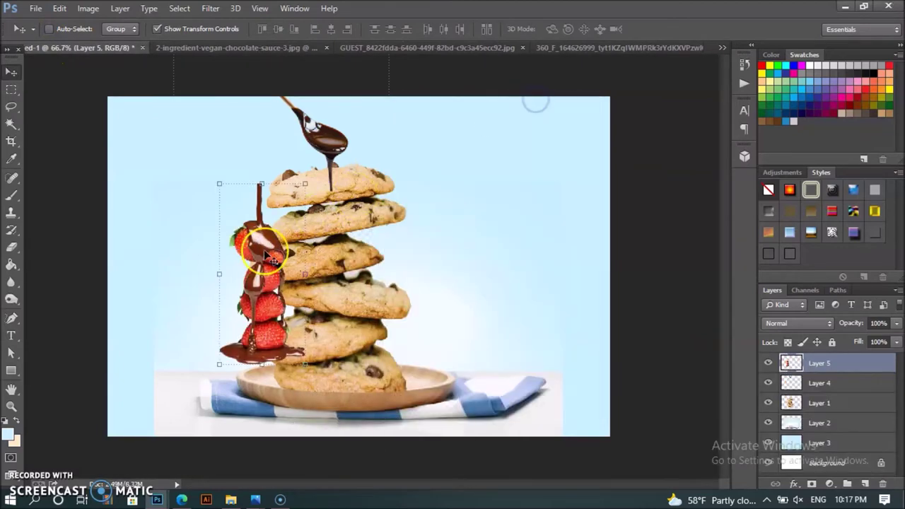
key(ctrl+plus)
drag(214, 253, 319, 217)
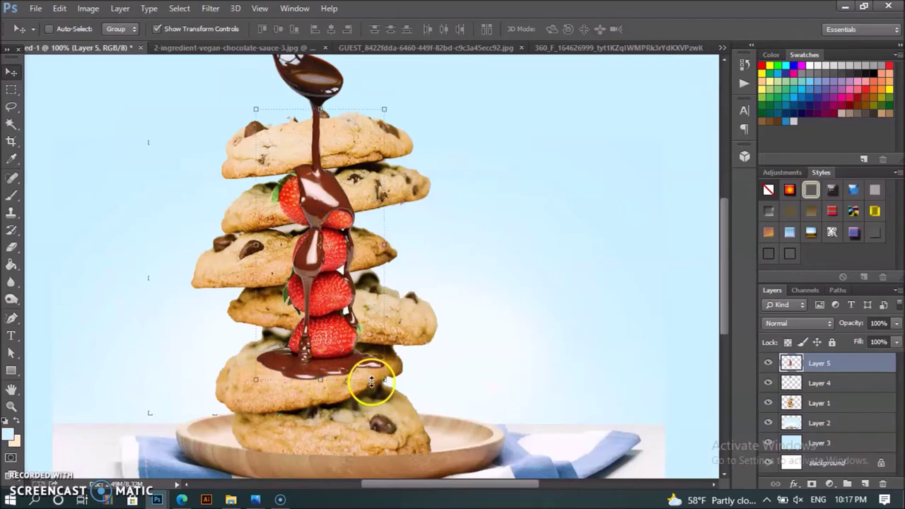
Stretch the strawberries to about 203% wide by 158% tall under the spoon
mouse_move(380, 382)
mouse_down()
mouse_move(428, 405)
mouse_move(439, 401)
mouse_up()
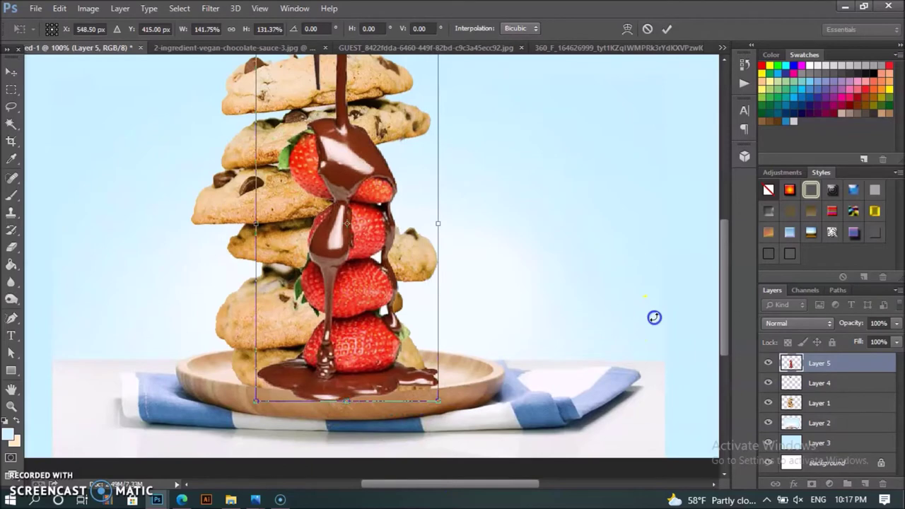
key(ctrl+minus)
drag(290, 280, 255, 280)
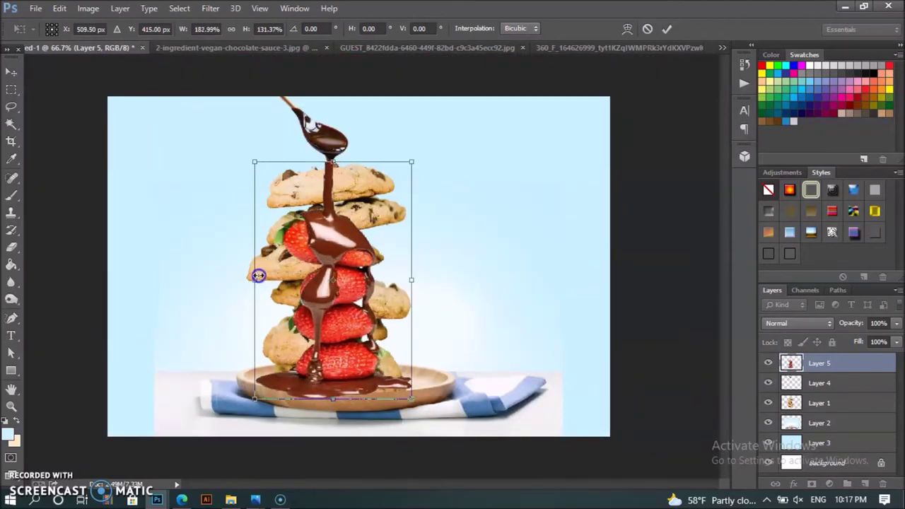
drag(333, 164, 333, 136)
mouse_move(332, 245)
mouse_down()
mouse_move(333, 253)
mouse_move(335, 207)
mouse_move(337, 224)
mouse_up()
drag(333, 373, 338, 400)
click(344, 265)
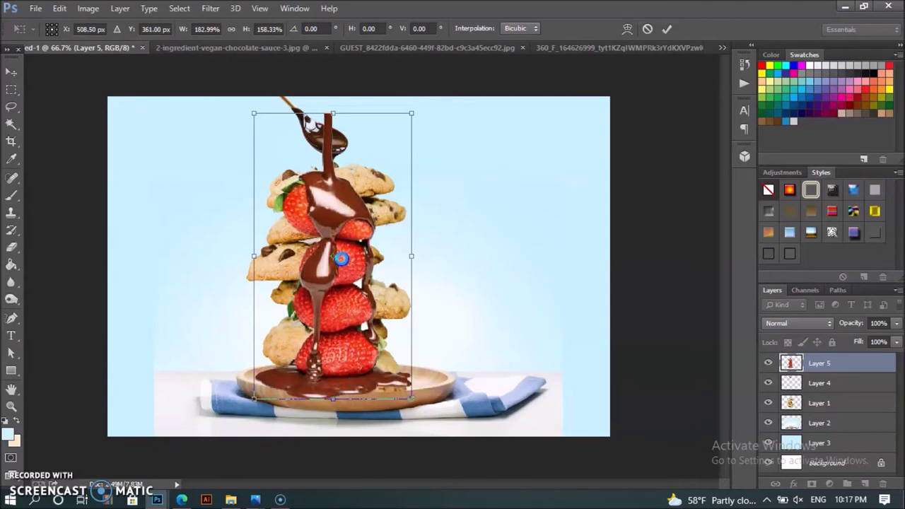
drag(340, 259, 340, 252)
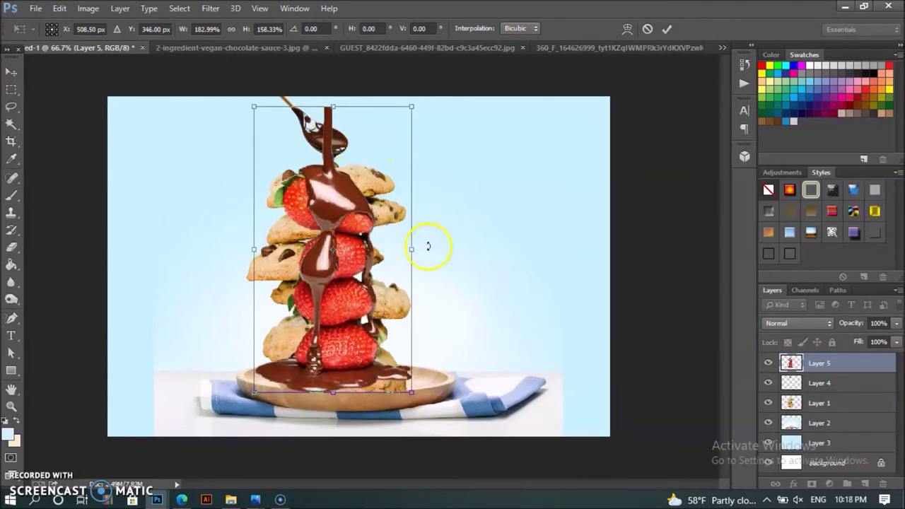
drag(412, 251, 427, 251)
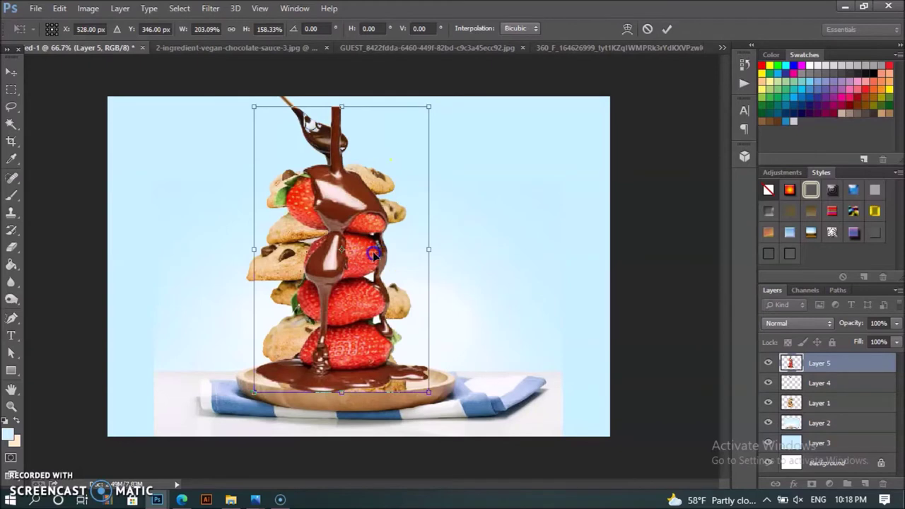
drag(371, 252, 368, 253)
key(Return)
Scale Layers 1 and 2 together to about 91% by 94% and shift them right
click(834, 404)
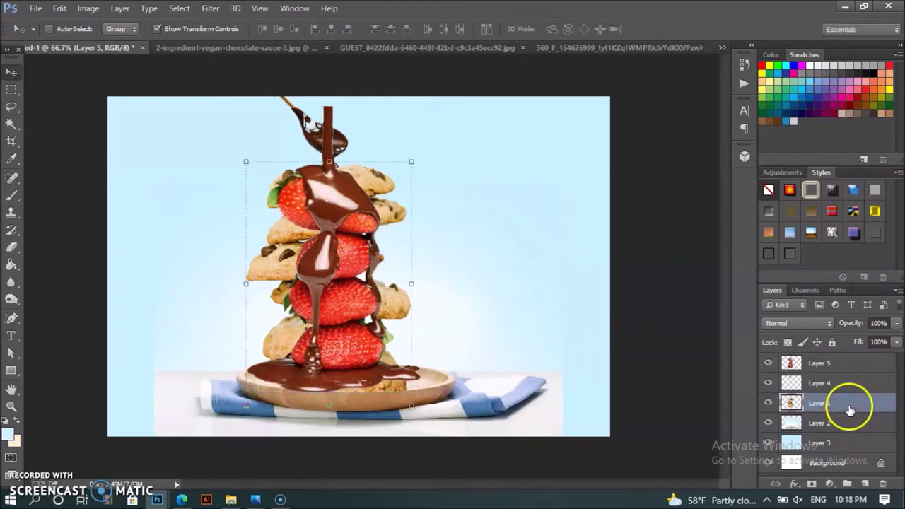
ctrl+click(825, 423)
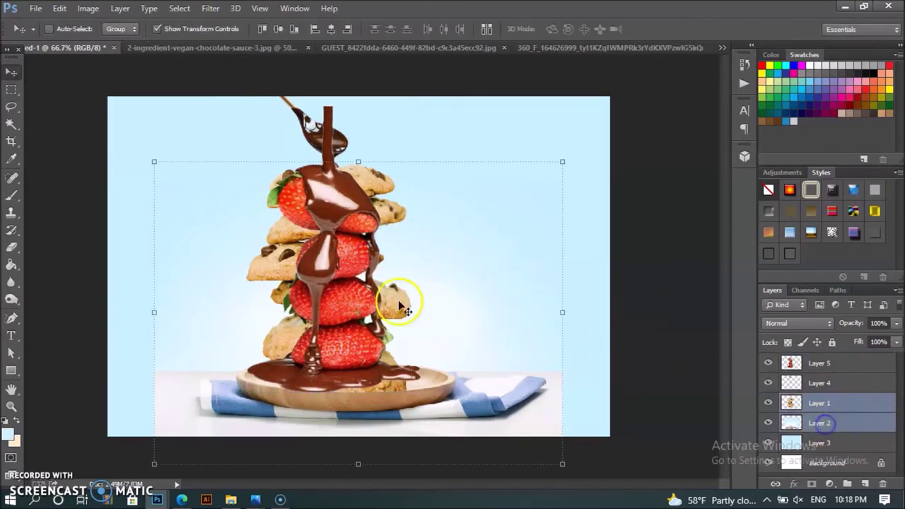
click(563, 162)
drag(566, 162, 530, 181)
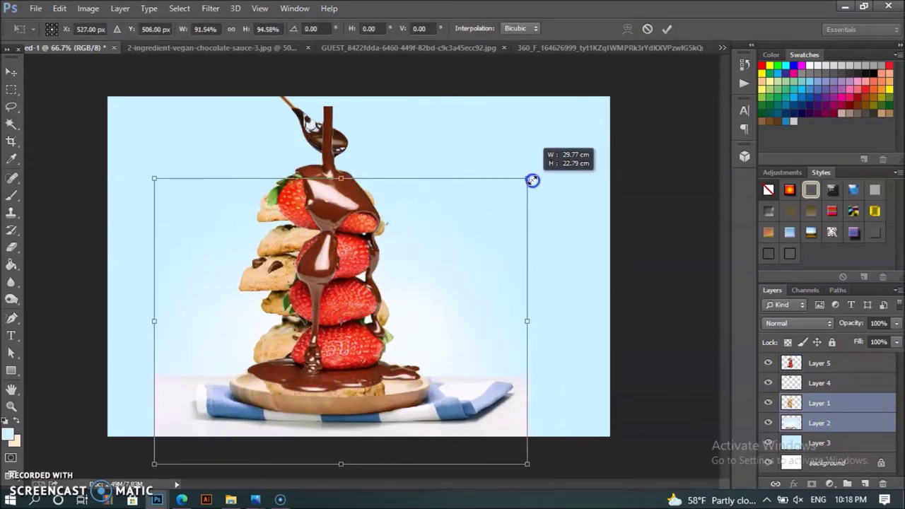
drag(435, 285, 447, 284)
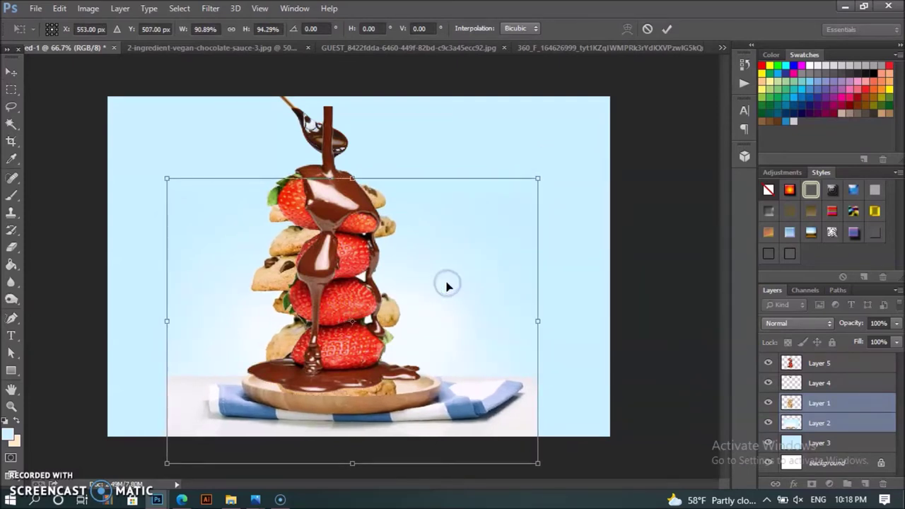
key(Return)
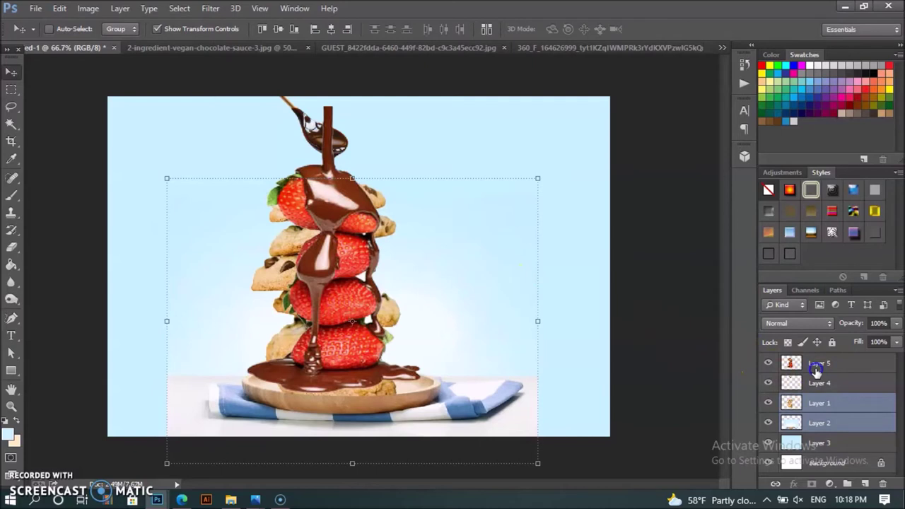
click(816, 366)
Resize the drizzle to about 87% by 98% under the spoon, then nudge the spoon up-left
drag(338, 198, 338, 217)
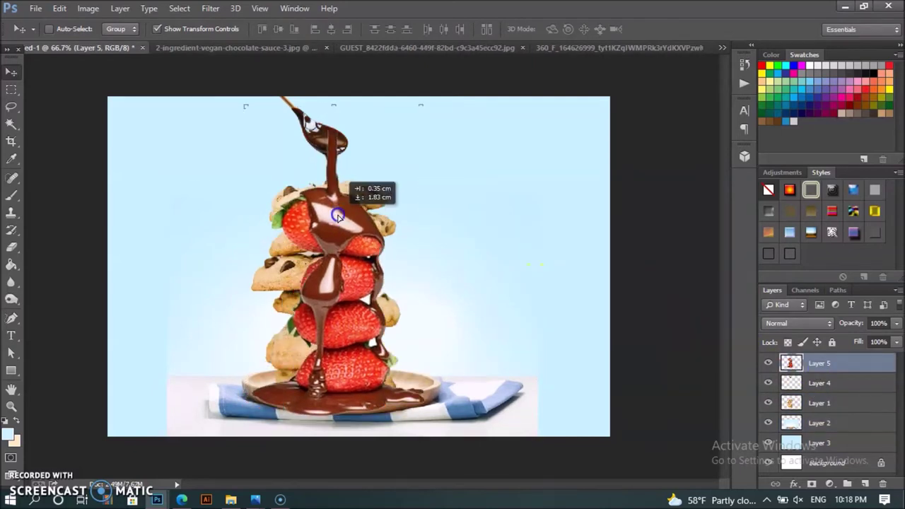
click(256, 129)
key(ctrl+t)
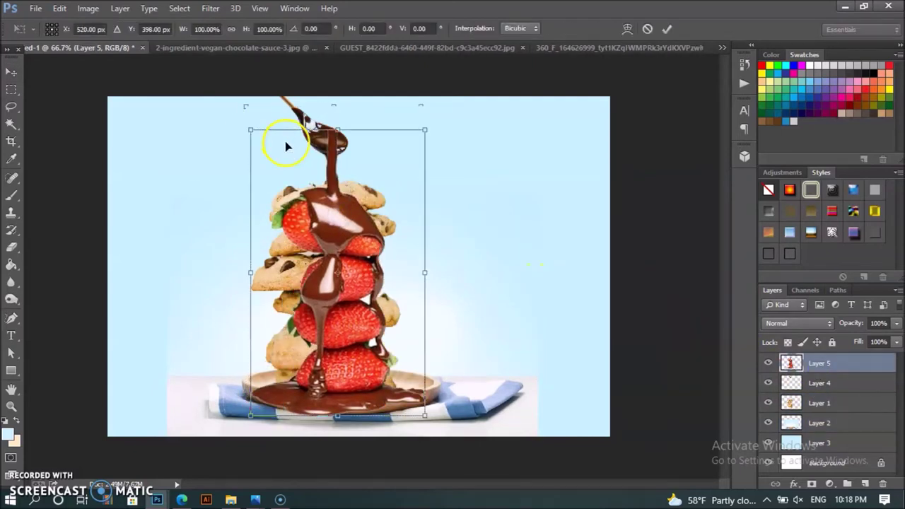
drag(253, 130, 274, 143)
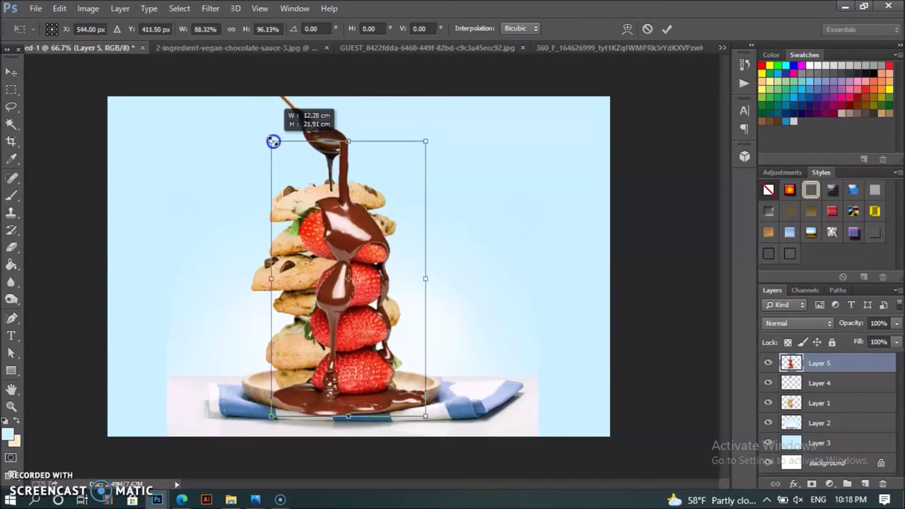
drag(273, 142, 270, 151)
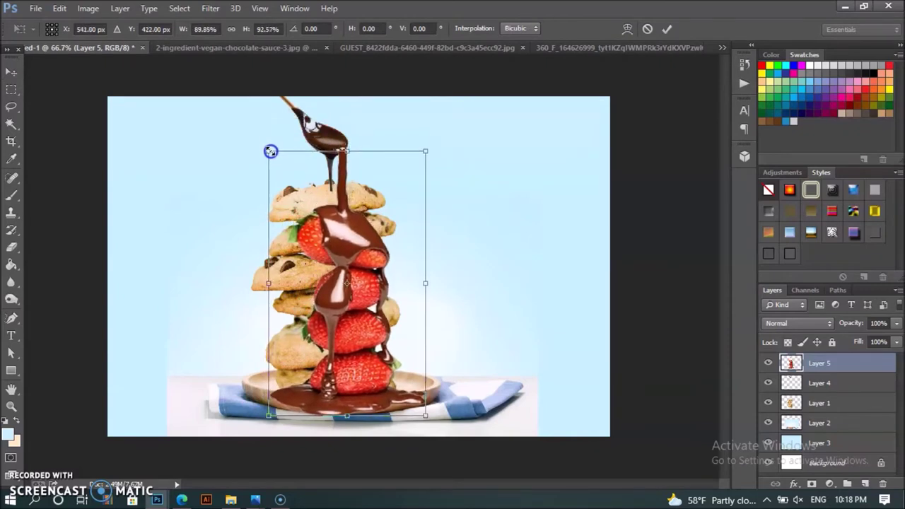
mouse_move(358, 204)
mouse_down()
mouse_move(342, 197)
mouse_move(343, 185)
mouse_up()
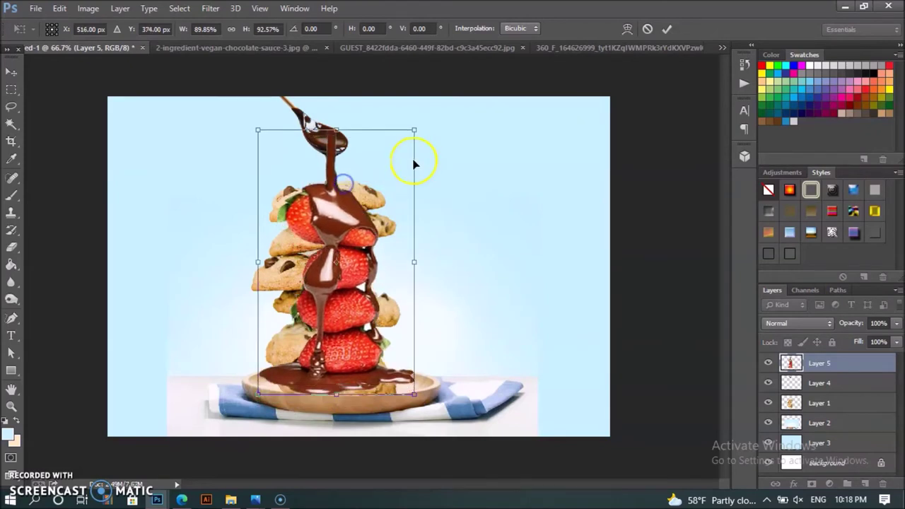
drag(415, 128, 409, 132)
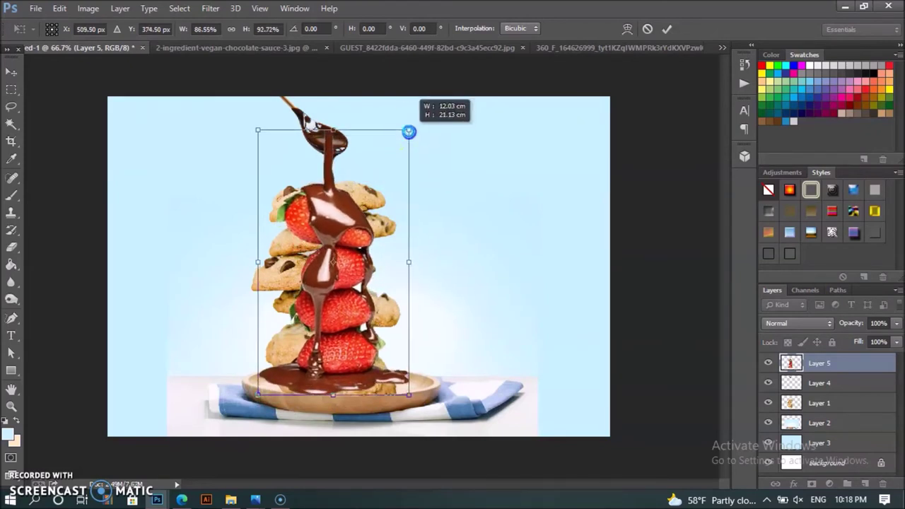
drag(333, 394, 333, 408)
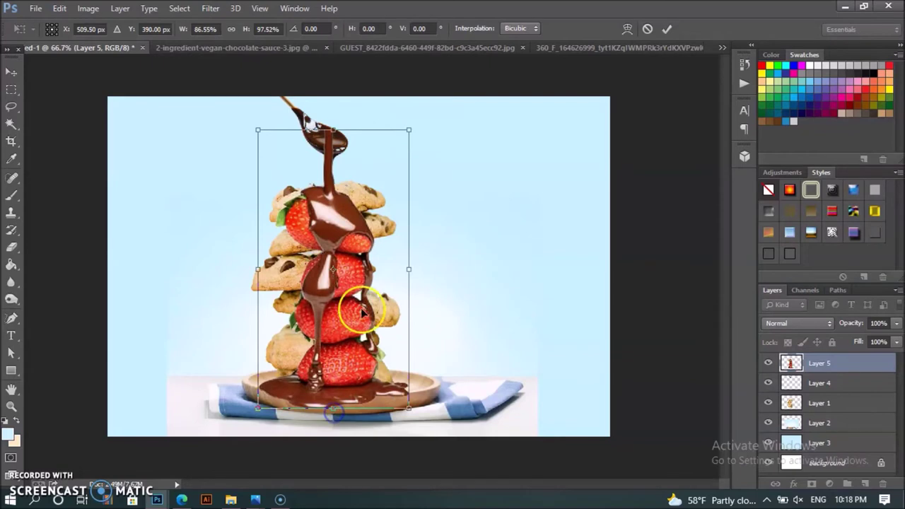
key(Return)
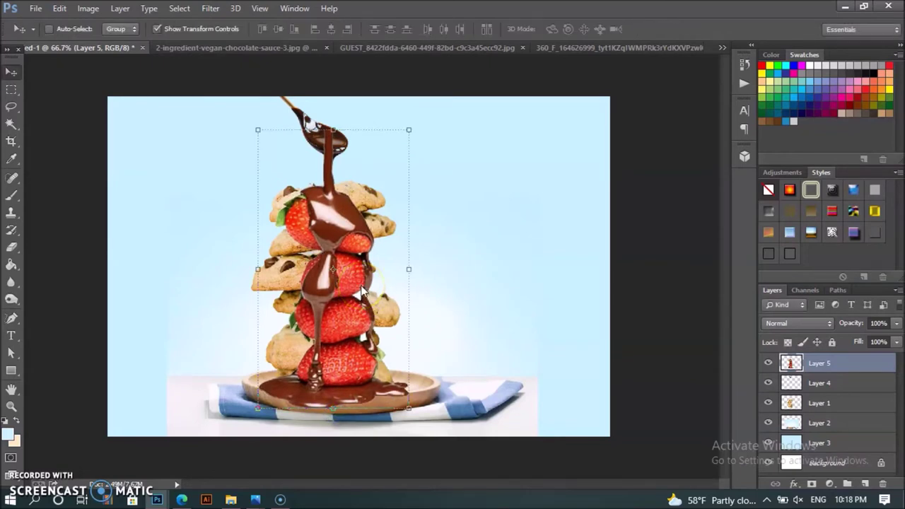
click(803, 382)
drag(306, 147, 300, 140)
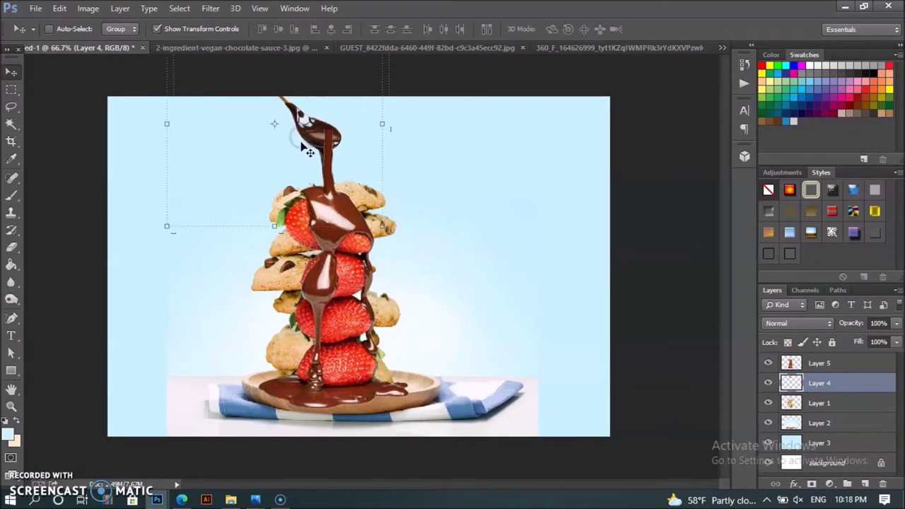
Nudge the spoon and widen it to about 106% so its sauce meets the drizzle
drag(304, 143, 309, 135)
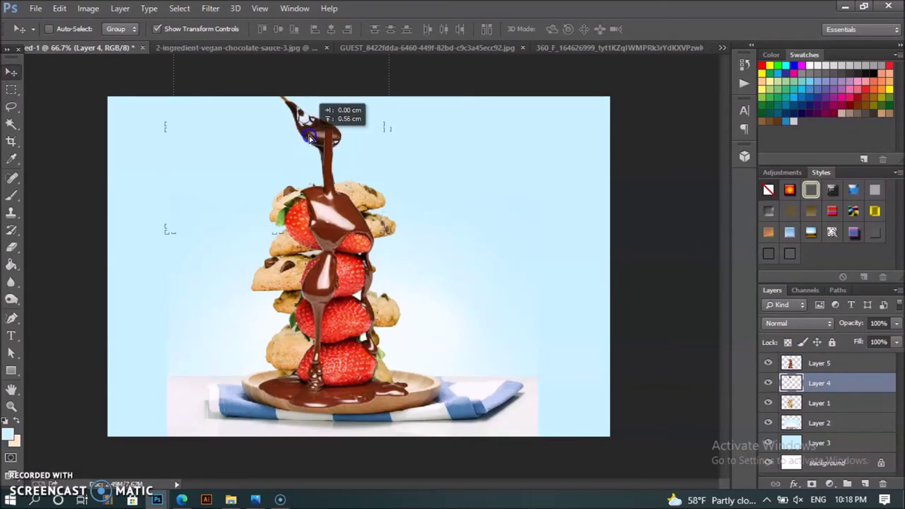
drag(309, 136, 309, 140)
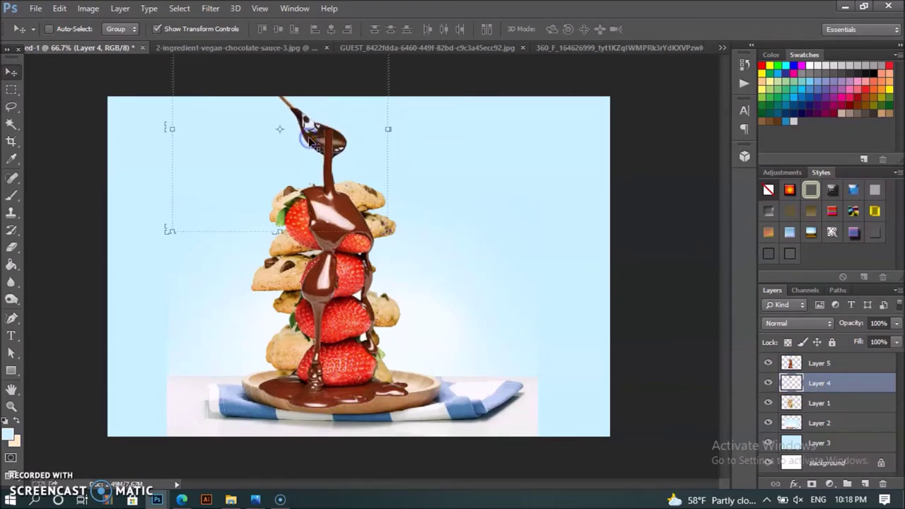
key(ctrl+t)
mouse_move(385, 130)
mouse_down()
mouse_move(400, 131)
mouse_move(336, 136)
mouse_up()
key(Return)
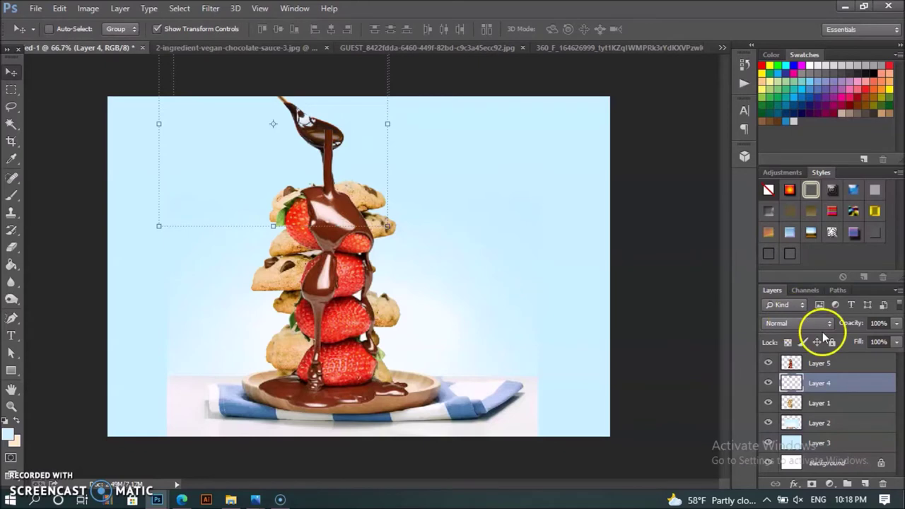
click(796, 366)
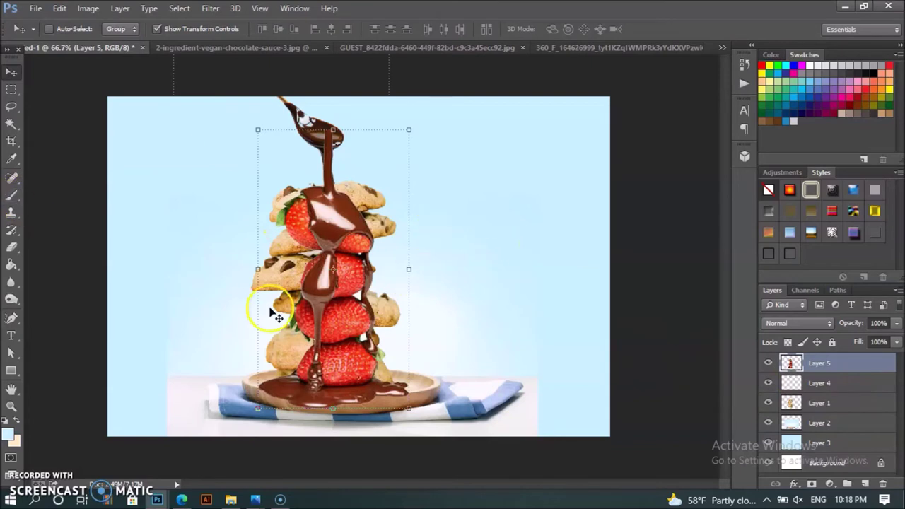
click(11, 248)
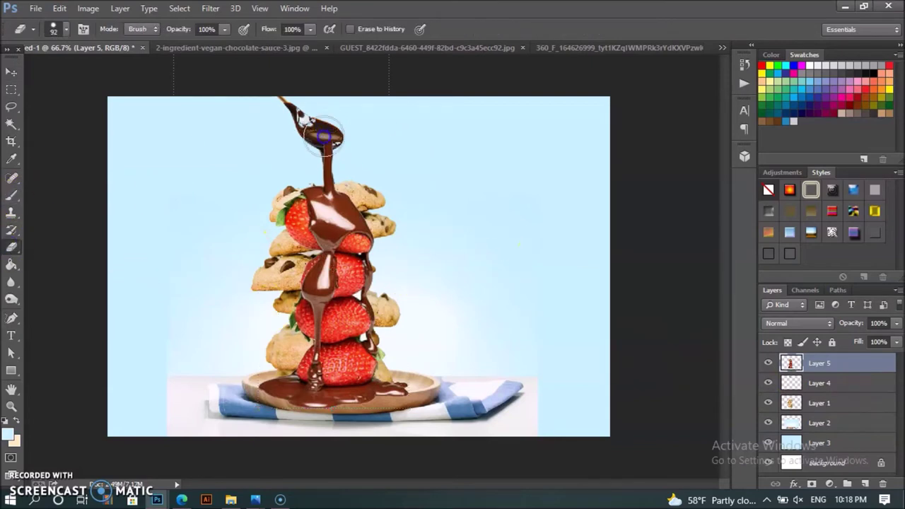
Set the eraser to a soft round 36 px brush
click(346, 127)
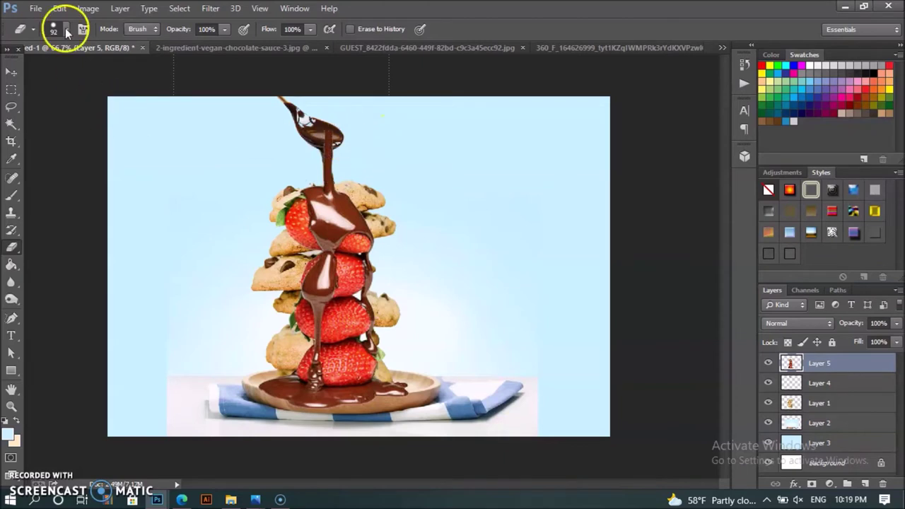
click(65, 29)
click(27, 131)
drag(87, 76, 86, 74)
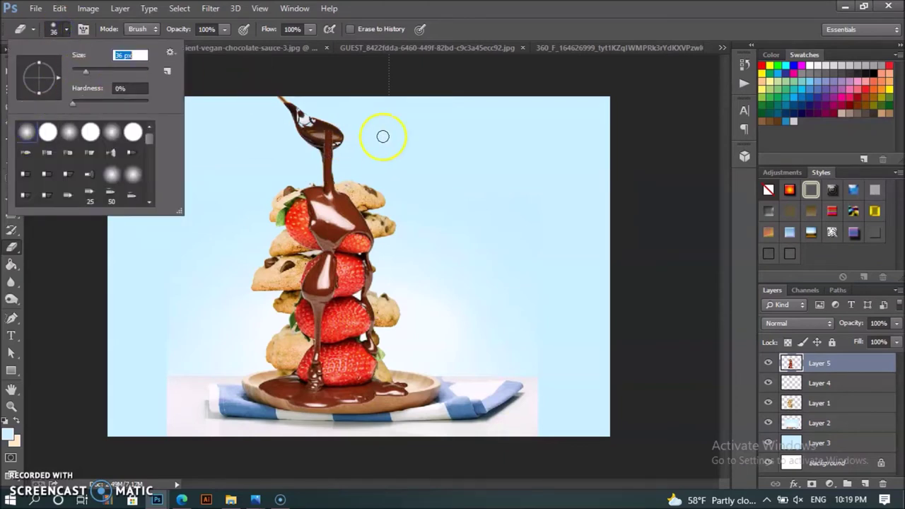
click(330, 142)
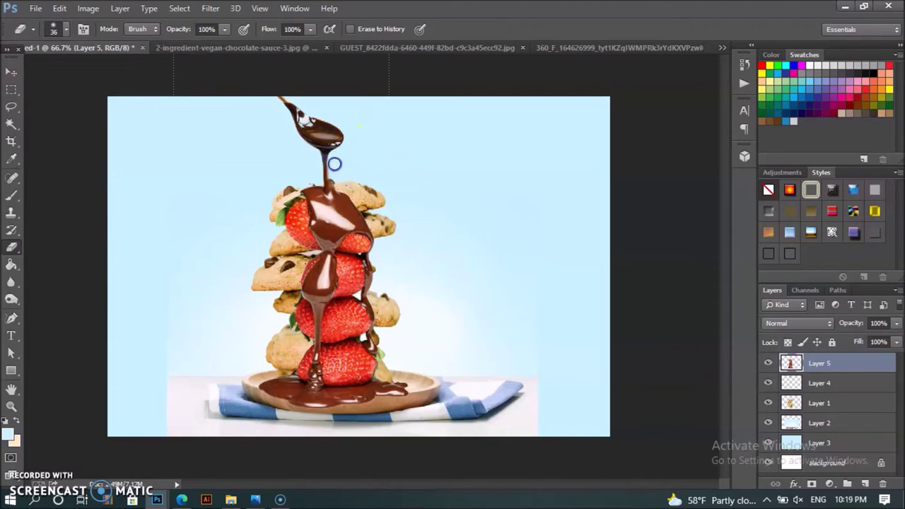
Stretch the drizzle layer to 107.62% width and 102.38% height
click(11, 71)
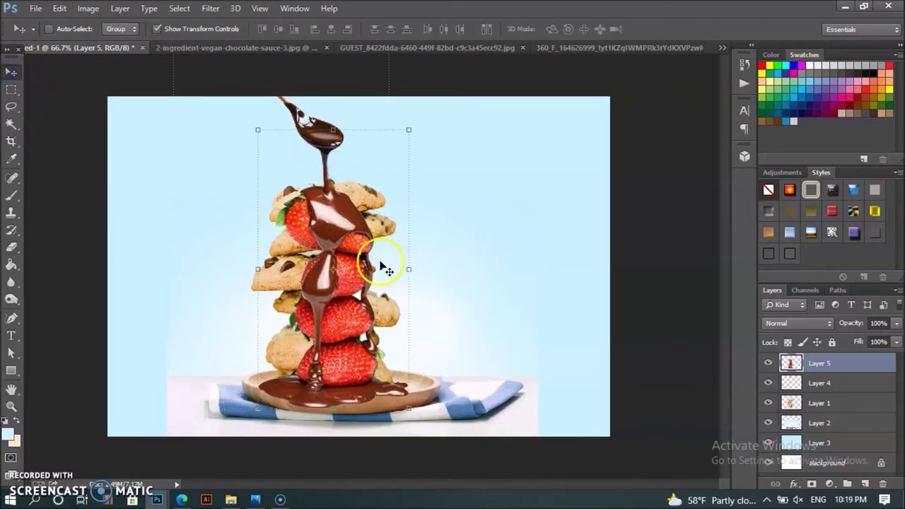
drag(409, 269, 387, 275)
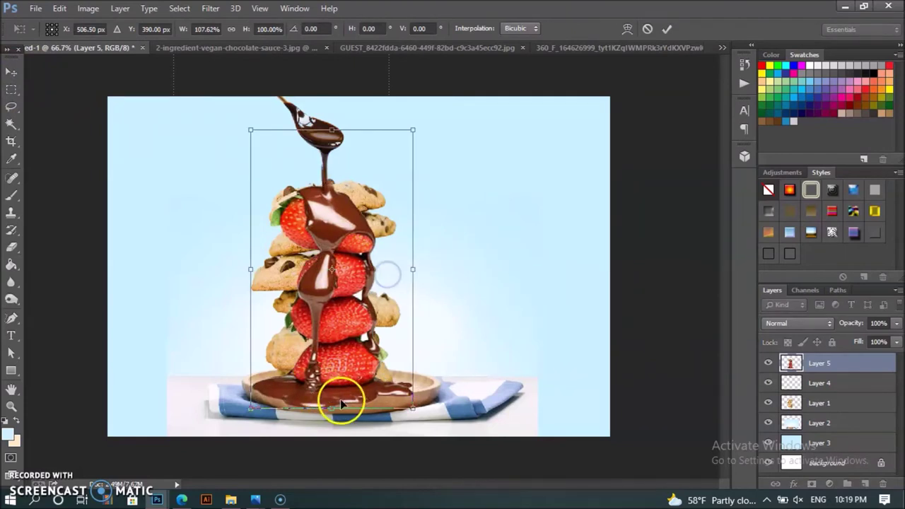
drag(337, 406, 348, 261)
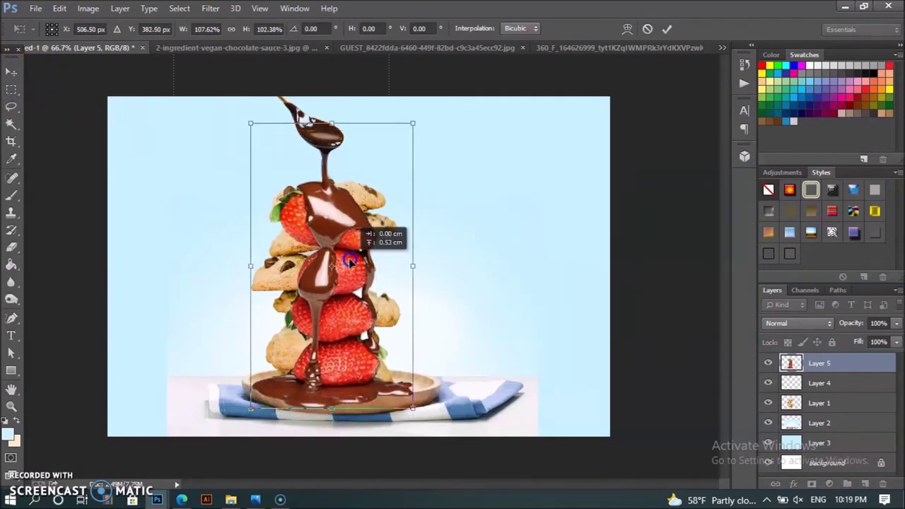
key(Return)
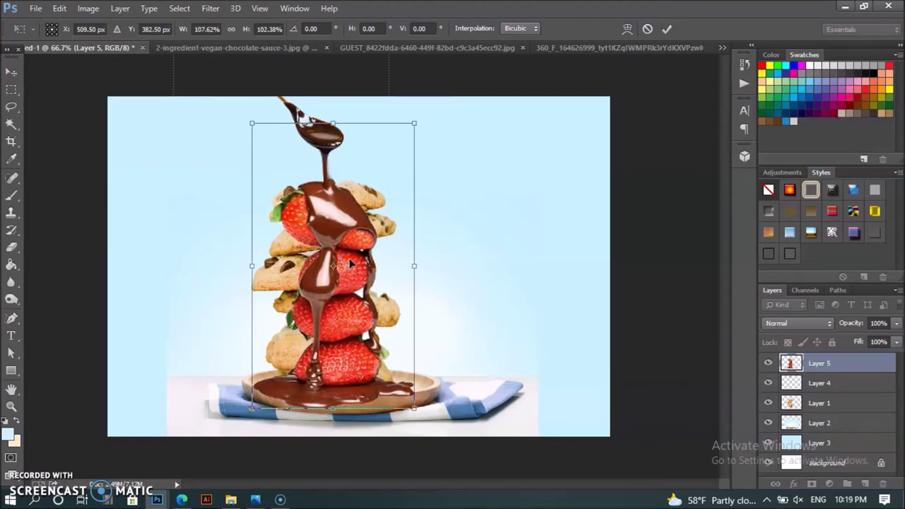
Return to the Eraser with a new brush tip and zoom in on the cookie stack
click(11, 246)
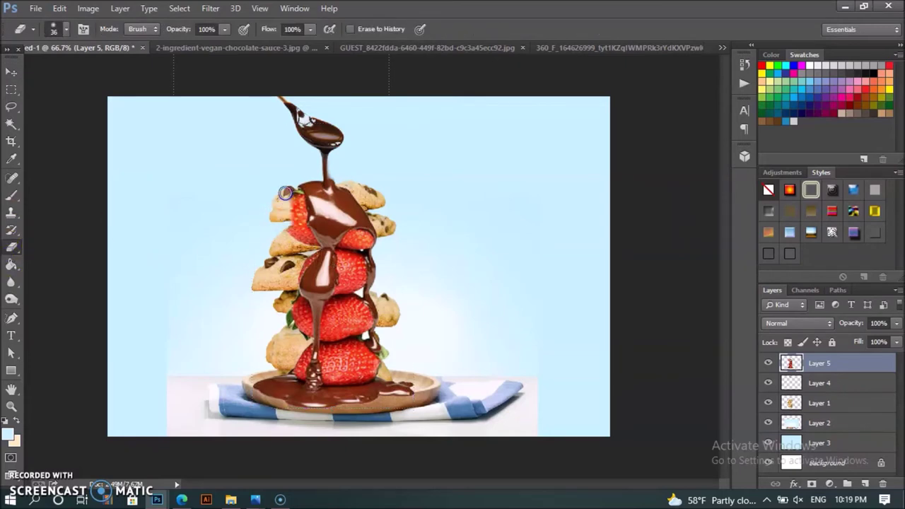
click(63, 31)
click(50, 129)
click(282, 199)
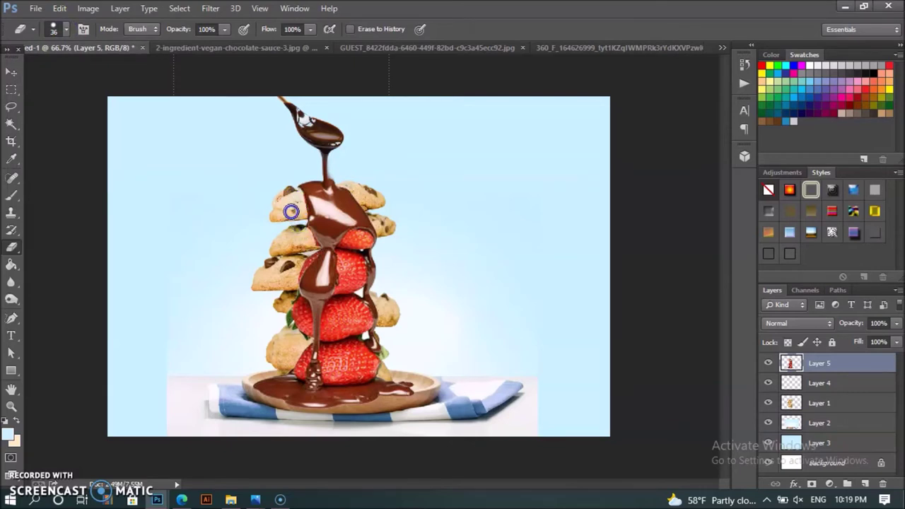
key(ctrl+plus)
Erase the upper strawberry at 200% zoom, then reduce the eraser to 10 px
drag(360, 262, 341, 245)
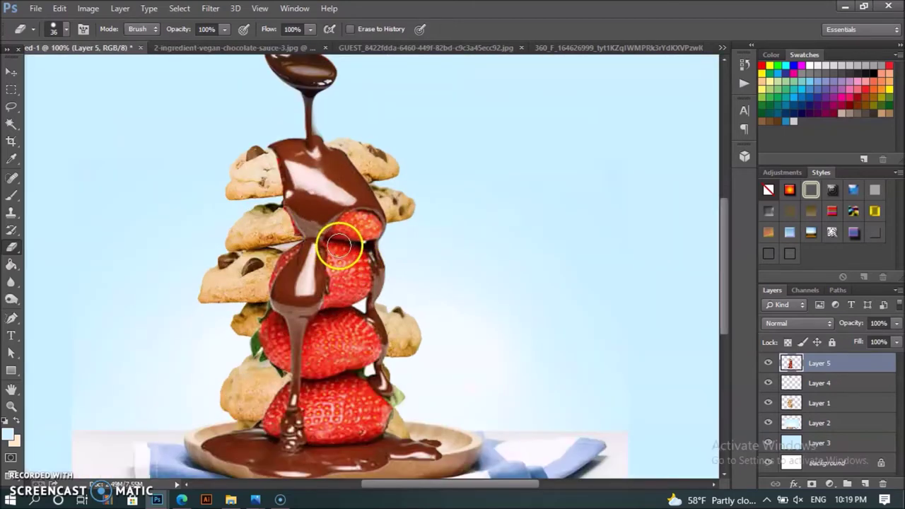
key(ctrl+plus)
mouse_move(322, 220)
mouse_down()
mouse_move(347, 182)
mouse_move(342, 228)
mouse_move(358, 289)
mouse_move(360, 266)
mouse_move(360, 295)
mouse_move(354, 313)
mouse_move(337, 307)
mouse_move(319, 247)
mouse_move(318, 319)
mouse_move(323, 375)
mouse_move(364, 394)
mouse_move(364, 429)
mouse_move(306, 418)
mouse_move(310, 368)
mouse_up()
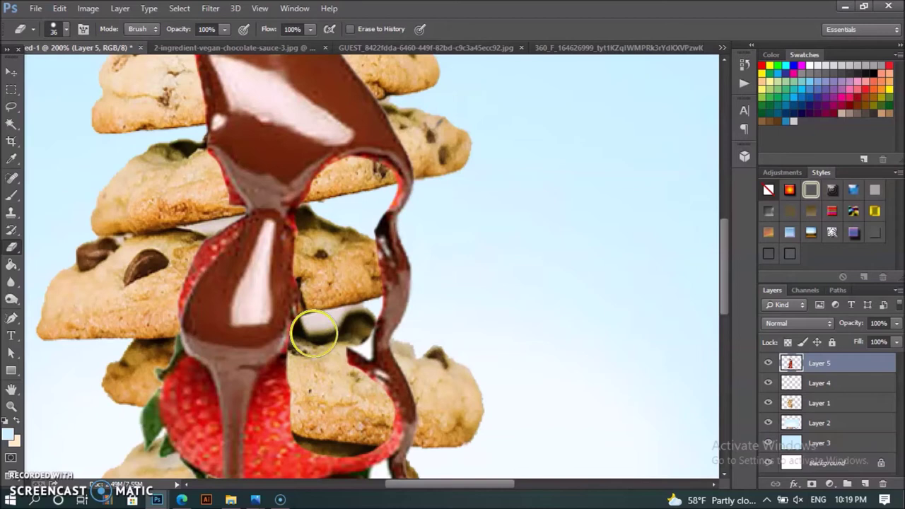
click(66, 31)
drag(71, 70, 76, 71)
click(299, 258)
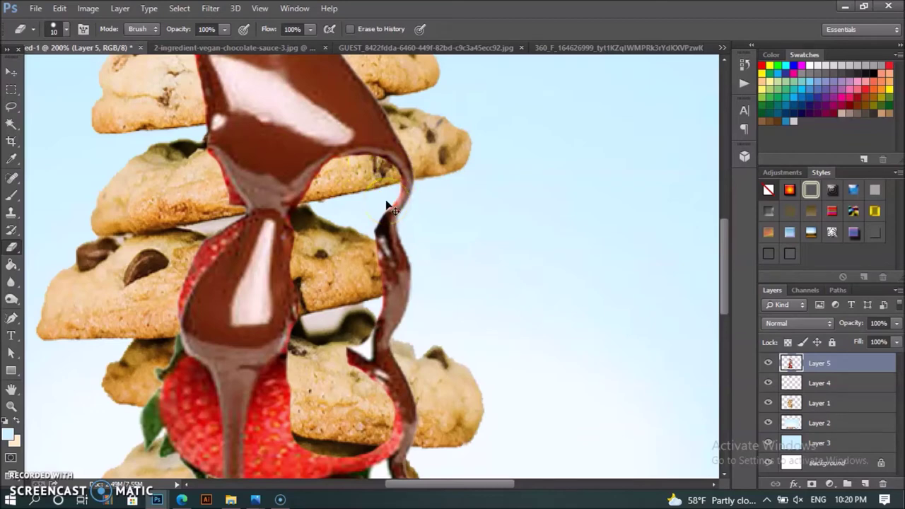
Zoom to 300% and erase strawberry along the chocolate drip's edge
key(ctrl+plus)
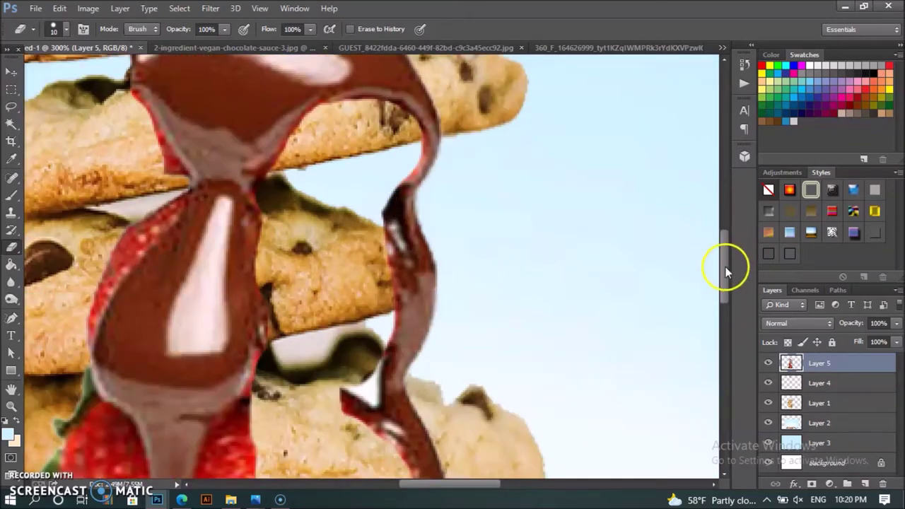
drag(724, 266, 724, 292)
drag(362, 233, 362, 224)
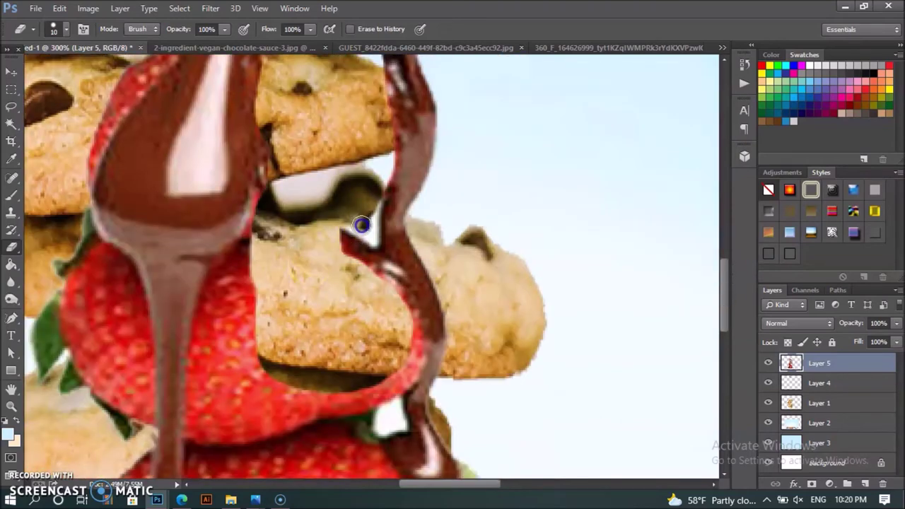
drag(368, 240, 339, 225)
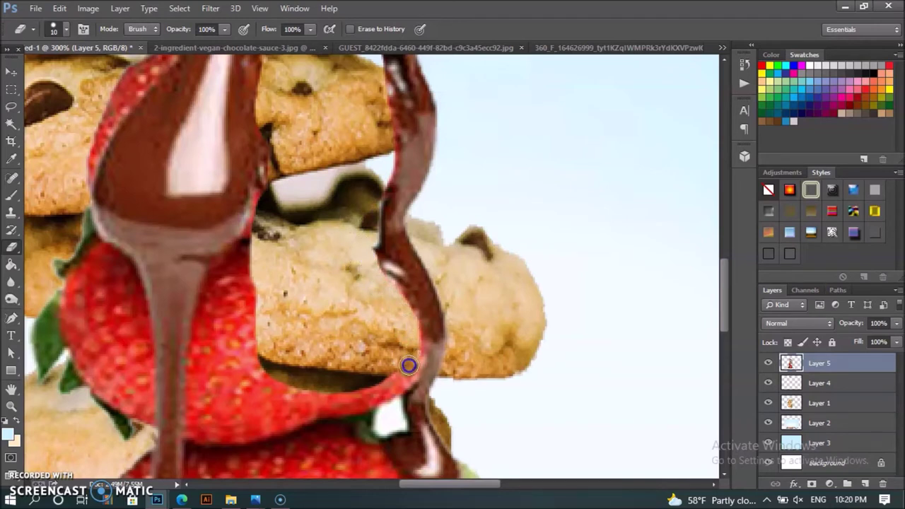
click(325, 240)
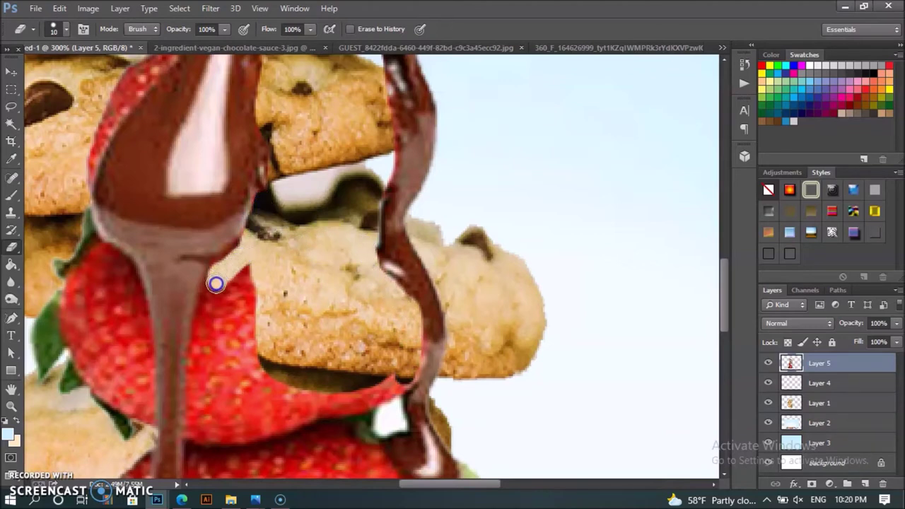
Erase the red strawberry strips and slivers covering the cookie
drag(205, 415, 228, 377)
drag(222, 415, 222, 336)
drag(230, 298, 224, 290)
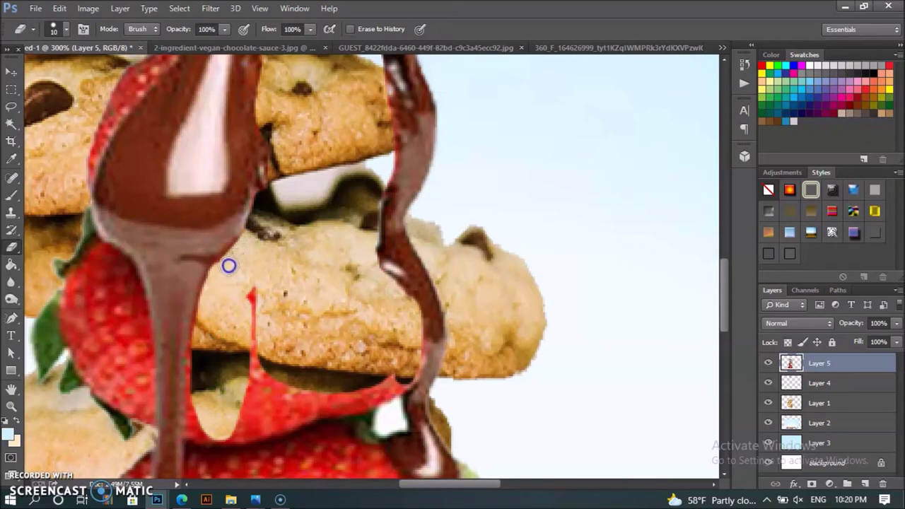
mouse_move(263, 331)
mouse_down()
mouse_move(263, 408)
mouse_move(315, 418)
mouse_move(394, 388)
mouse_up()
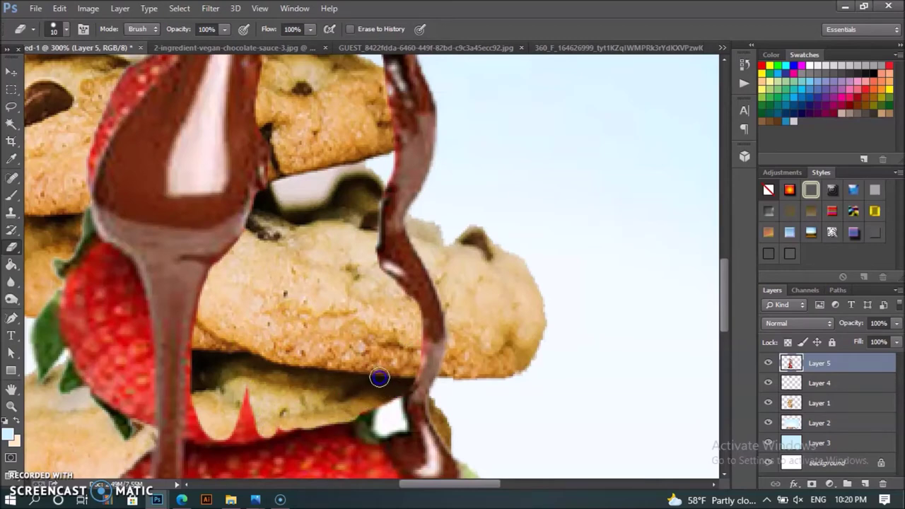
drag(724, 299, 729, 323)
mouse_move(256, 207)
mouse_down()
mouse_move(229, 238)
mouse_move(242, 250)
mouse_move(319, 232)
mouse_up()
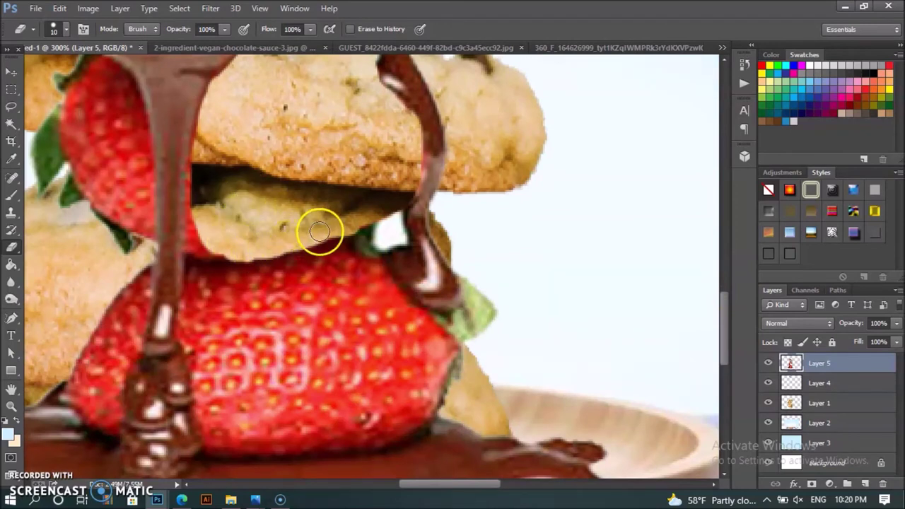
Erase the lower and upper-left strawberries with a larger eraser, then set it to 8 px
click(65, 30)
mouse_move(276, 282)
mouse_down()
mouse_move(289, 259)
mouse_move(323, 329)
mouse_move(353, 311)
mouse_move(337, 243)
mouse_move(360, 293)
mouse_move(353, 323)
mouse_move(394, 356)
mouse_move(313, 401)
mouse_move(273, 406)
mouse_move(240, 330)
mouse_move(240, 233)
mouse_up()
mouse_move(35, 113)
mouse_down()
mouse_move(50, 128)
mouse_move(77, 111)
mouse_move(92, 125)
mouse_move(105, 185)
mouse_move(101, 226)
mouse_up()
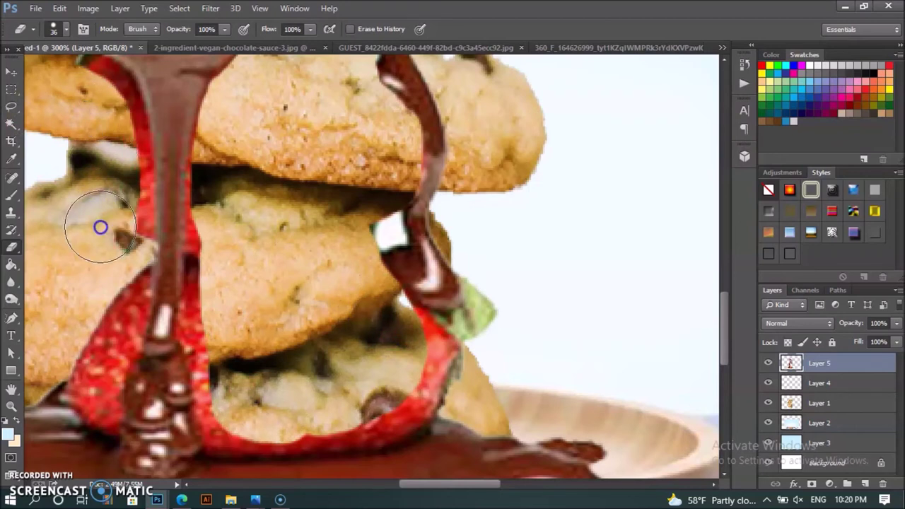
click(65, 31)
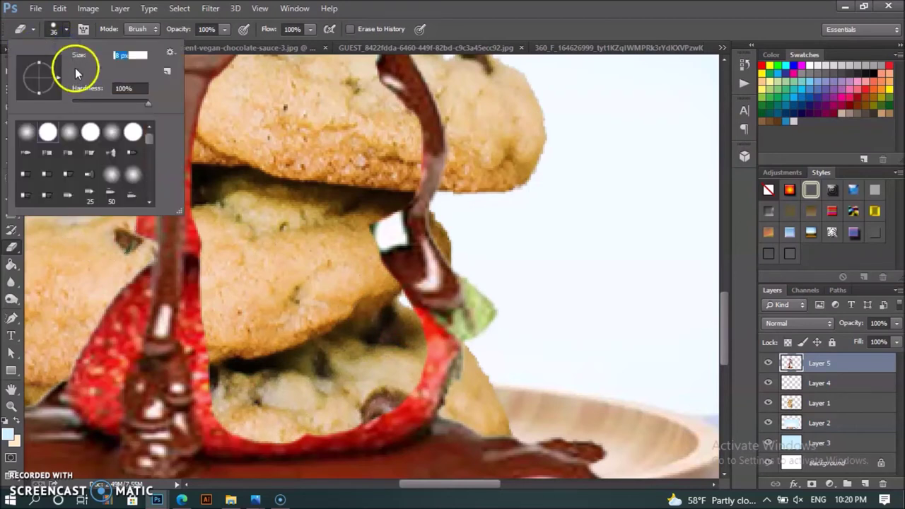
click(259, 234)
Erase the red strawberry edges beside the chocolate drip with the 8 px eraser
drag(203, 219, 199, 224)
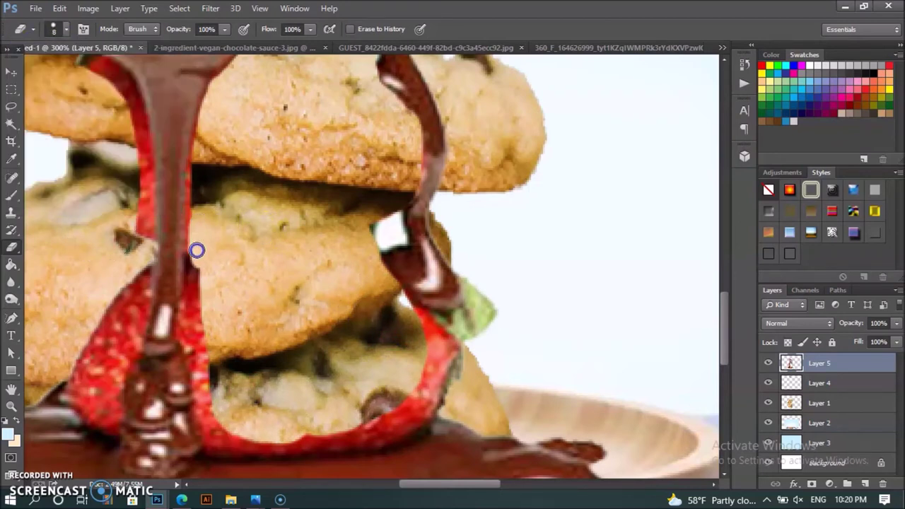
drag(195, 290, 212, 450)
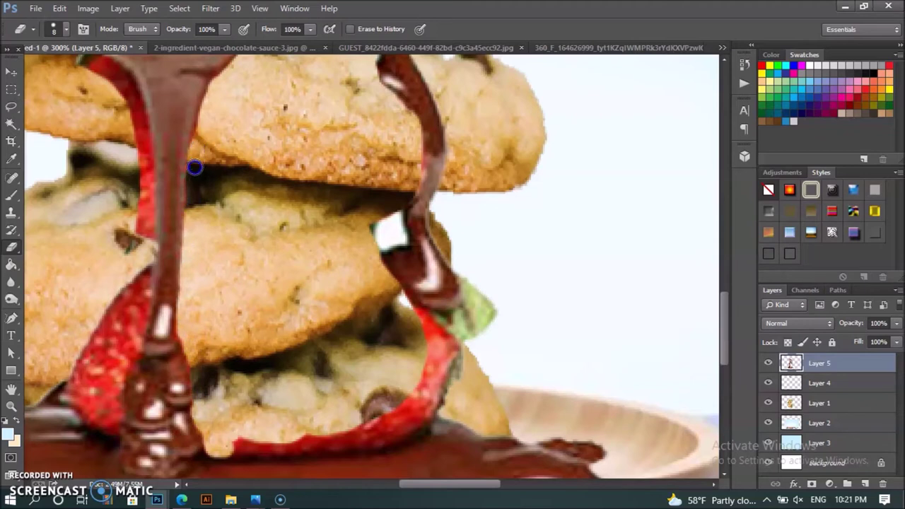
drag(422, 484, 398, 485)
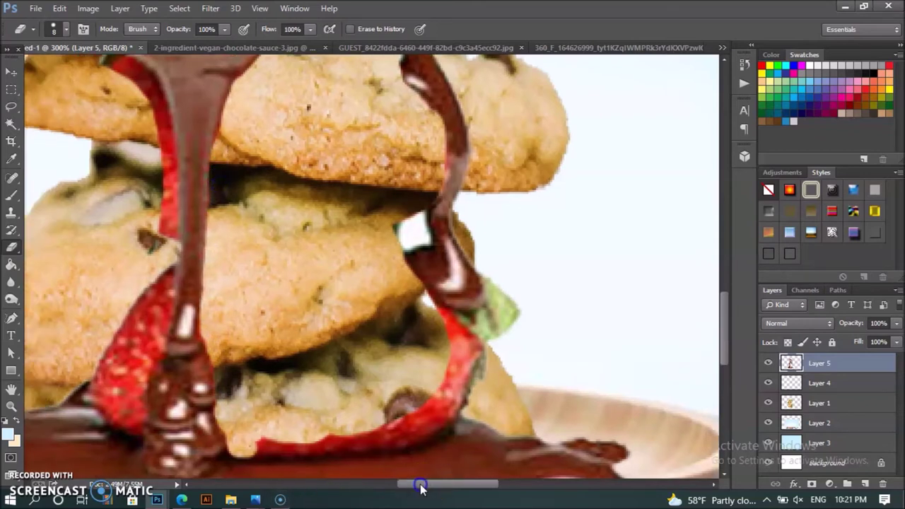
mouse_move(312, 272)
mouse_down()
mouse_move(304, 238)
mouse_move(328, 222)
mouse_move(319, 318)
mouse_move(323, 283)
mouse_move(324, 302)
mouse_move(313, 283)
mouse_move(256, 378)
mouse_move(261, 415)
mouse_move(289, 429)
mouse_move(293, 399)
mouse_up()
mouse_move(294, 376)
mouse_down()
mouse_move(295, 384)
mouse_move(317, 333)
mouse_move(282, 328)
mouse_move(276, 422)
mouse_move(293, 358)
mouse_move(252, 395)
mouse_up()
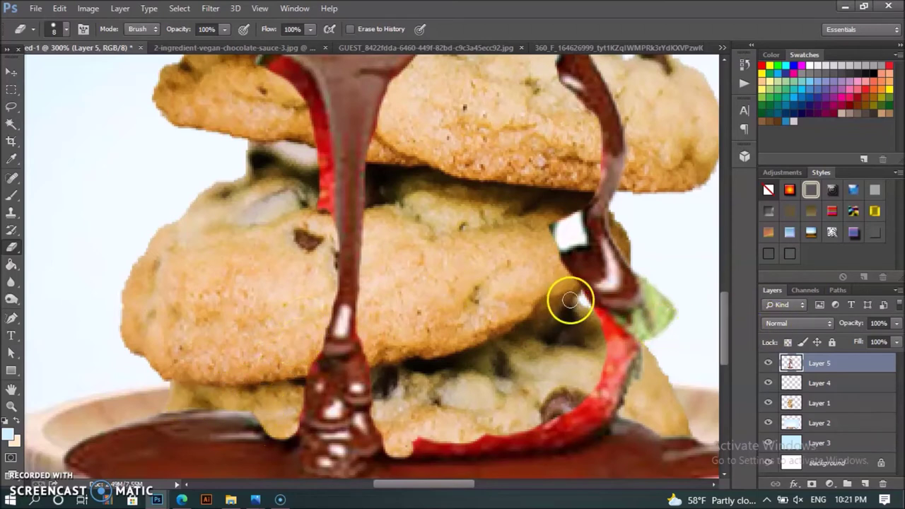
Erase the strawberry edge, green leaf fragment and red edge under the bottom cookie
mouse_move(600, 319)
mouse_down()
mouse_move(630, 355)
mouse_move(656, 319)
mouse_move(637, 318)
mouse_move(652, 289)
mouse_up()
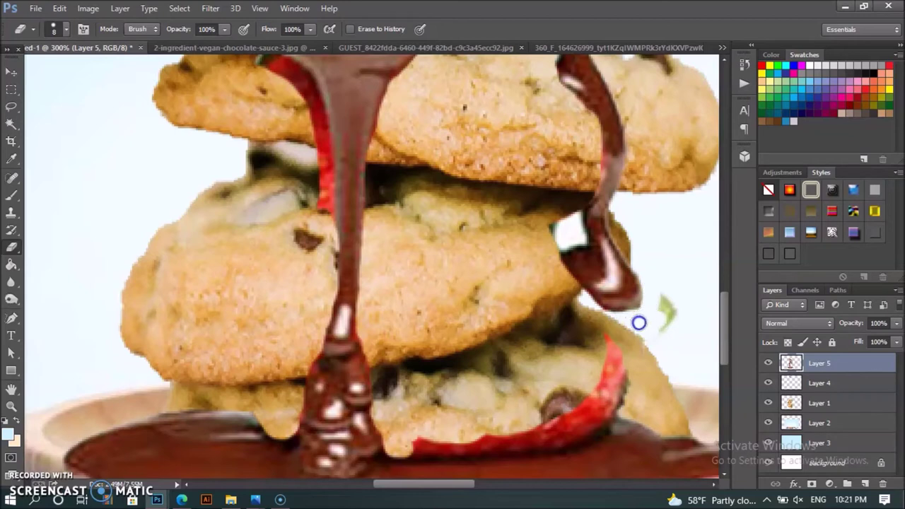
drag(658, 295, 665, 309)
mouse_move(606, 341)
mouse_down()
mouse_move(616, 363)
mouse_move(592, 360)
mouse_move(633, 400)
mouse_up()
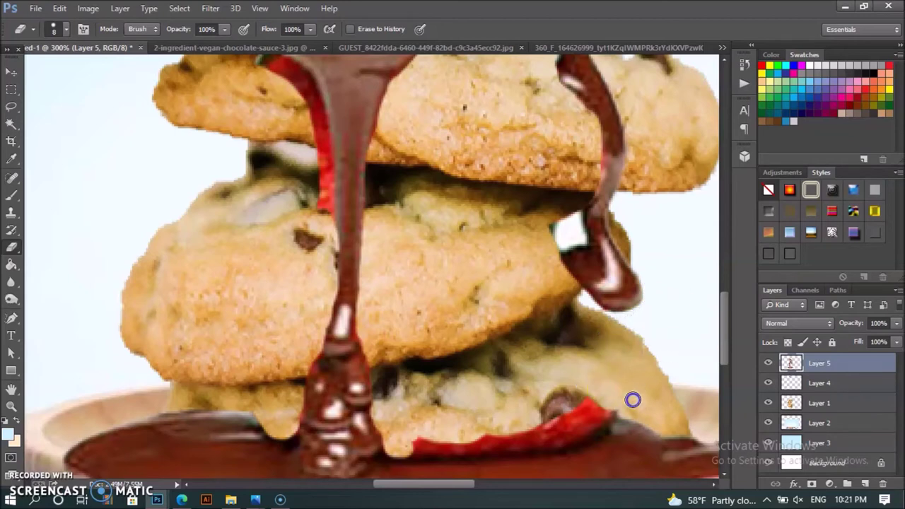
mouse_move(571, 410)
mouse_down()
mouse_move(559, 436)
mouse_move(521, 433)
mouse_up()
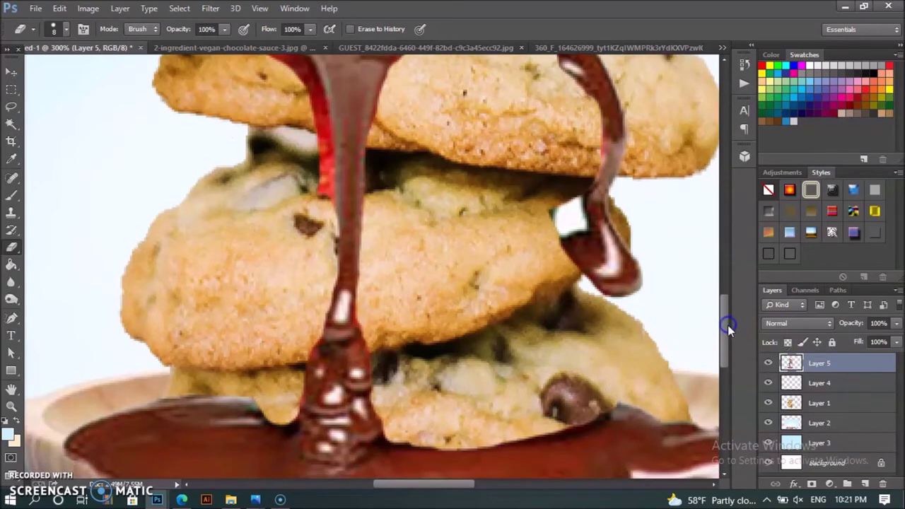
drag(727, 325, 726, 298)
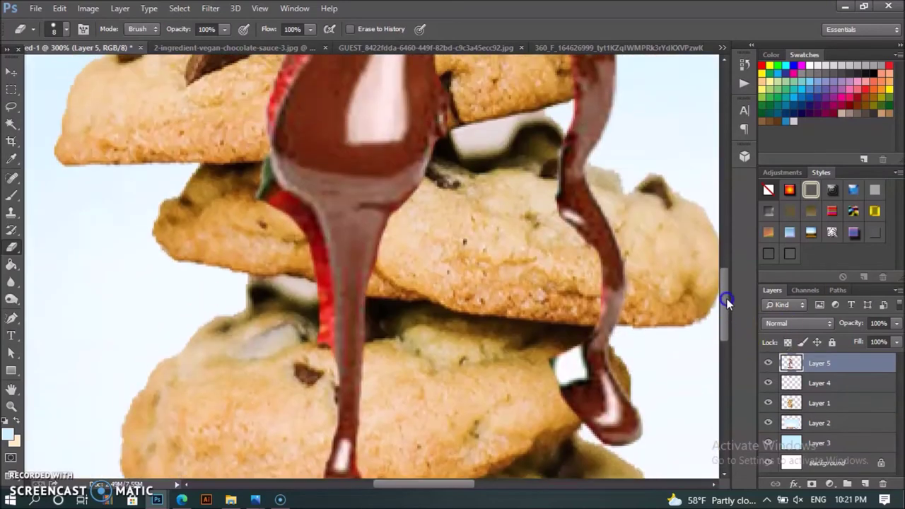
Erase the red fringe along both sides of the chocolate drip
click(261, 221)
mouse_move(256, 189)
mouse_down()
mouse_move(310, 222)
mouse_move(329, 351)
mouse_up()
click(323, 340)
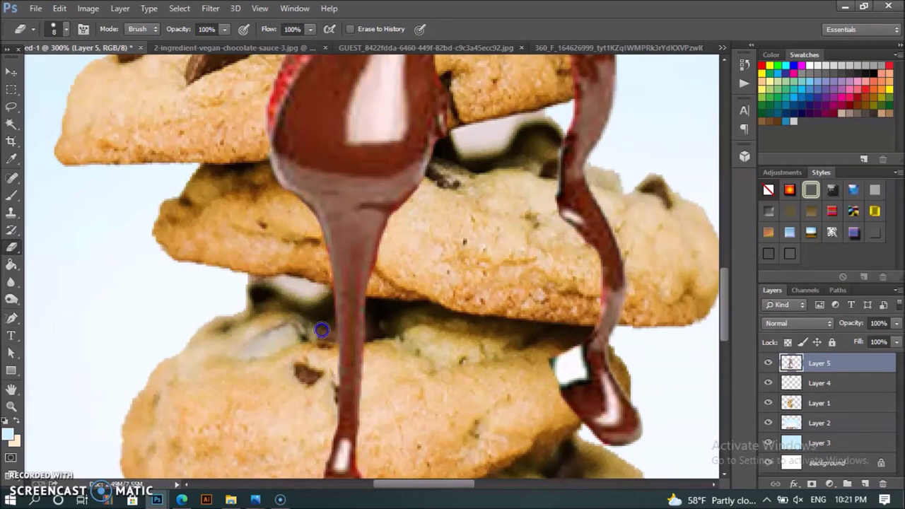
drag(359, 301, 382, 262)
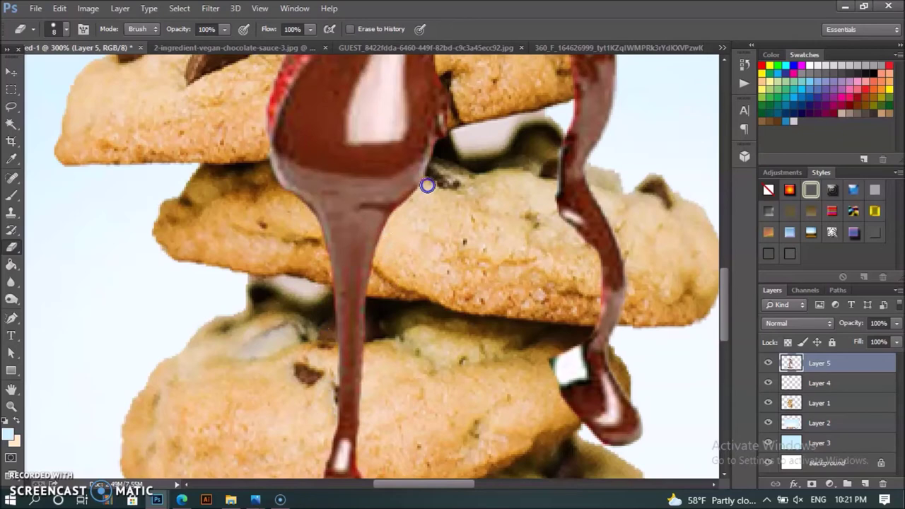
drag(726, 307, 724, 286)
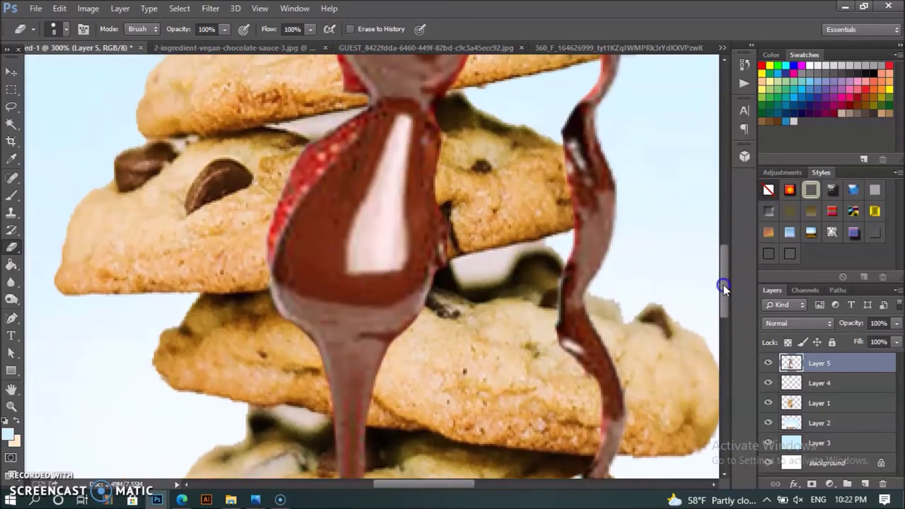
mouse_move(259, 259)
mouse_down()
mouse_move(304, 186)
mouse_move(289, 162)
mouse_move(259, 238)
mouse_move(259, 272)
mouse_up()
mouse_move(283, 186)
mouse_down()
mouse_move(316, 174)
mouse_move(347, 131)
mouse_move(314, 147)
mouse_up()
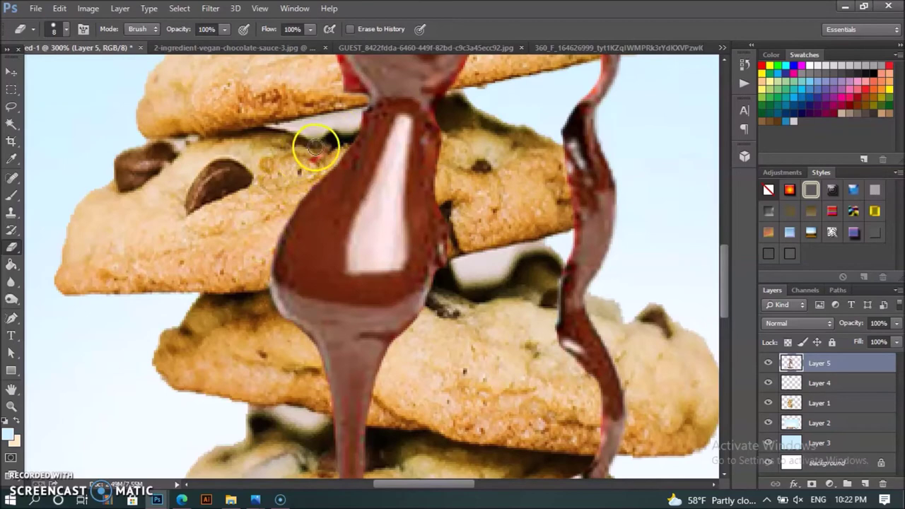
Trim remaining fringe and stray chocolate along the drizzle's edges down to the lower cookie
scroll(724, 267, up, 2)
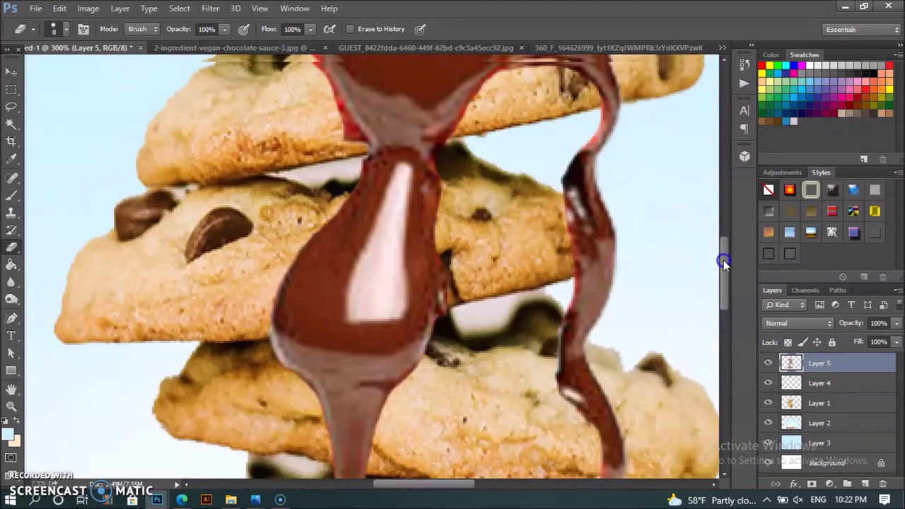
drag(724, 268, 721, 238)
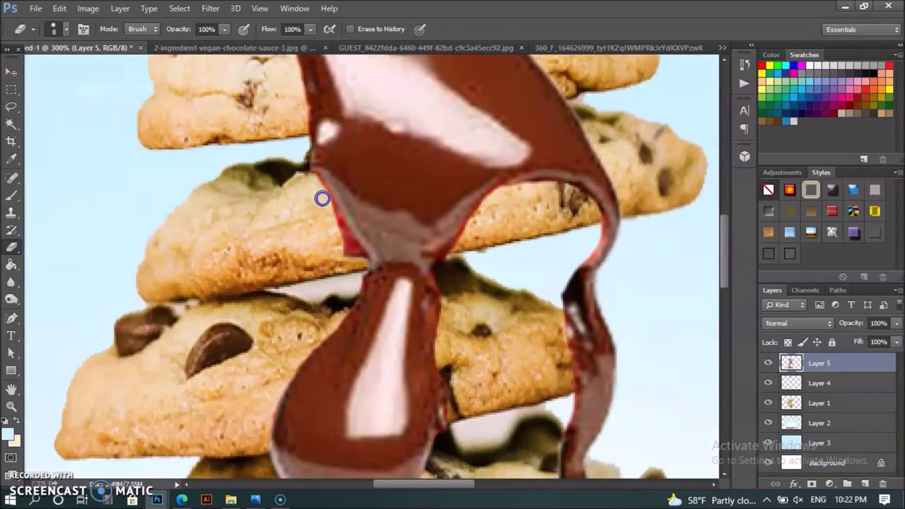
mouse_move(329, 210)
mouse_down()
mouse_move(360, 264)
mouse_move(311, 178)
mouse_up()
mouse_move(474, 250)
mouse_down()
mouse_move(445, 262)
mouse_move(451, 259)
mouse_up()
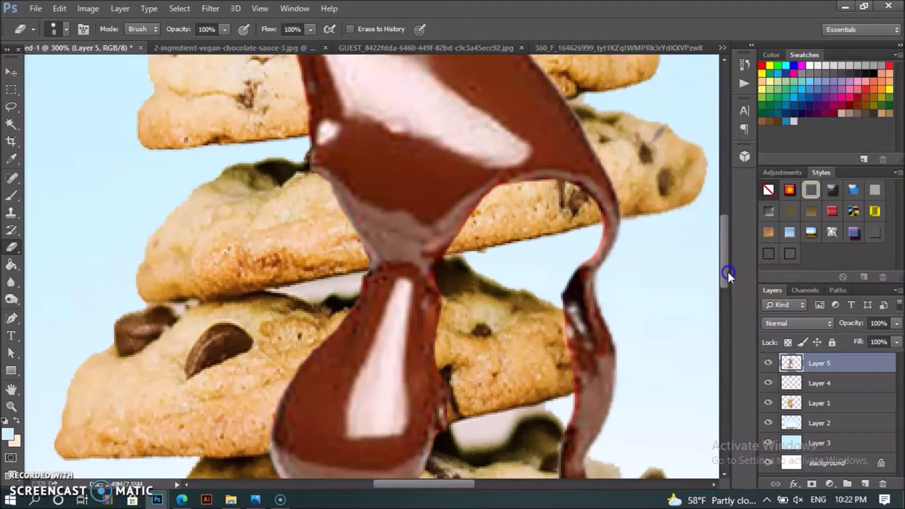
drag(727, 272, 726, 248)
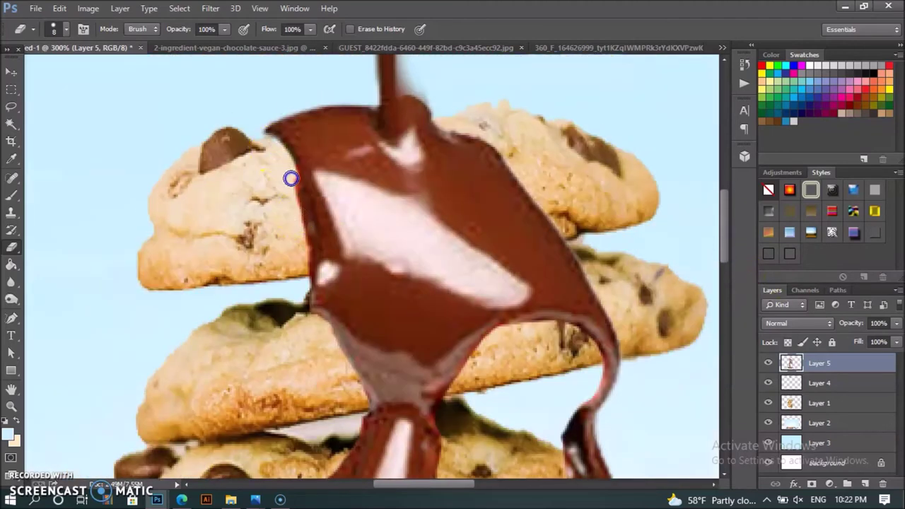
drag(283, 162, 302, 204)
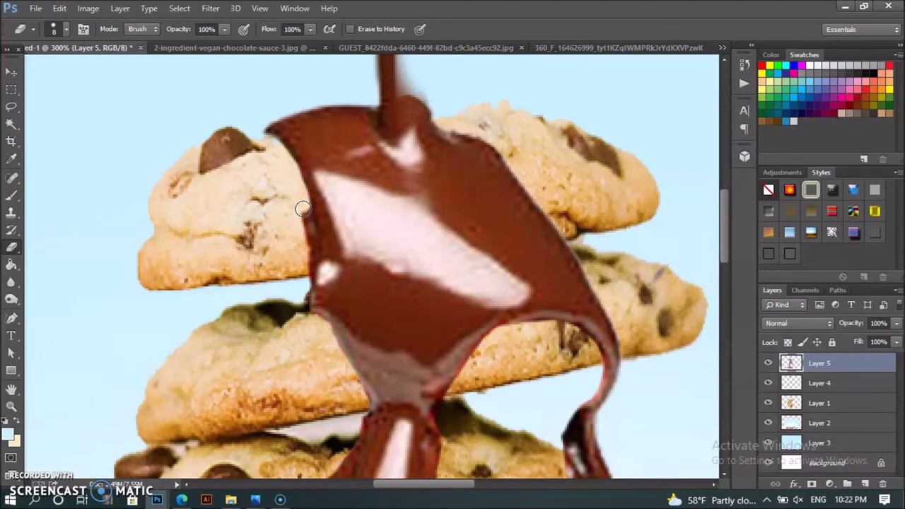
mouse_move(302, 208)
mouse_down()
mouse_move(304, 236)
mouse_move(300, 221)
mouse_up()
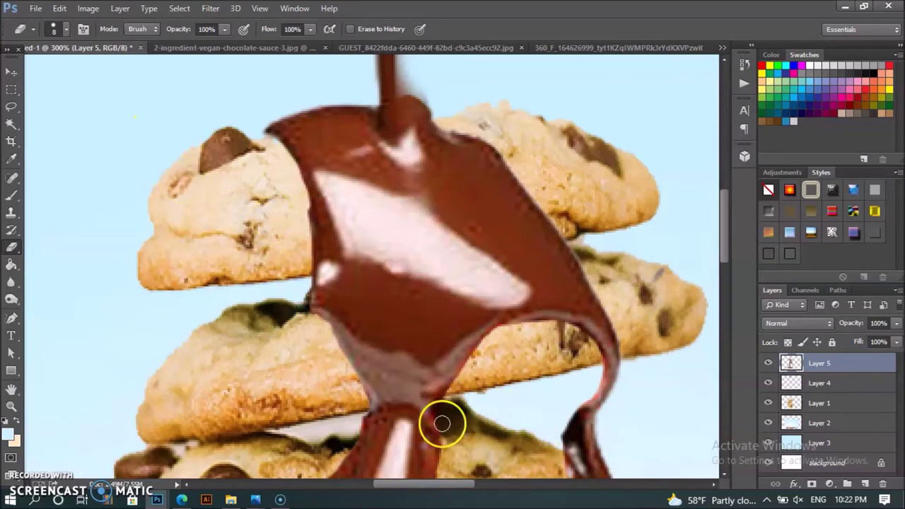
drag(439, 419, 452, 440)
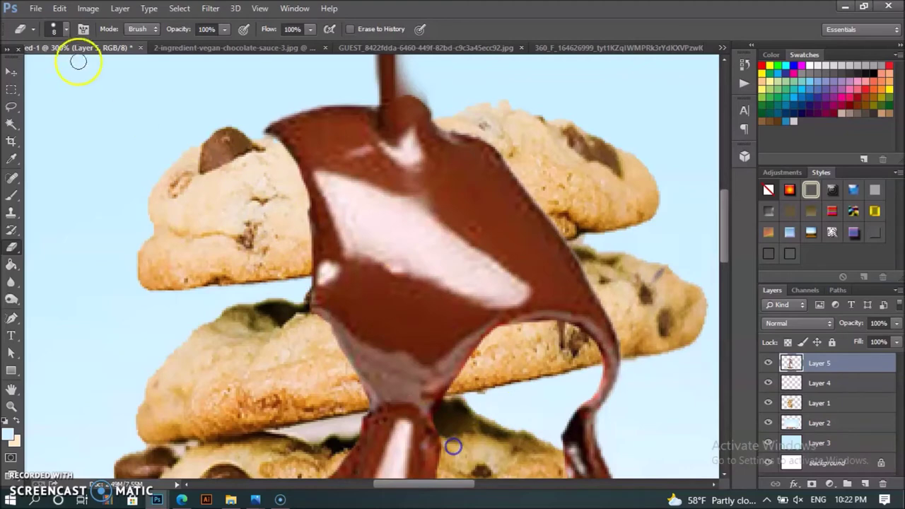
click(10, 73)
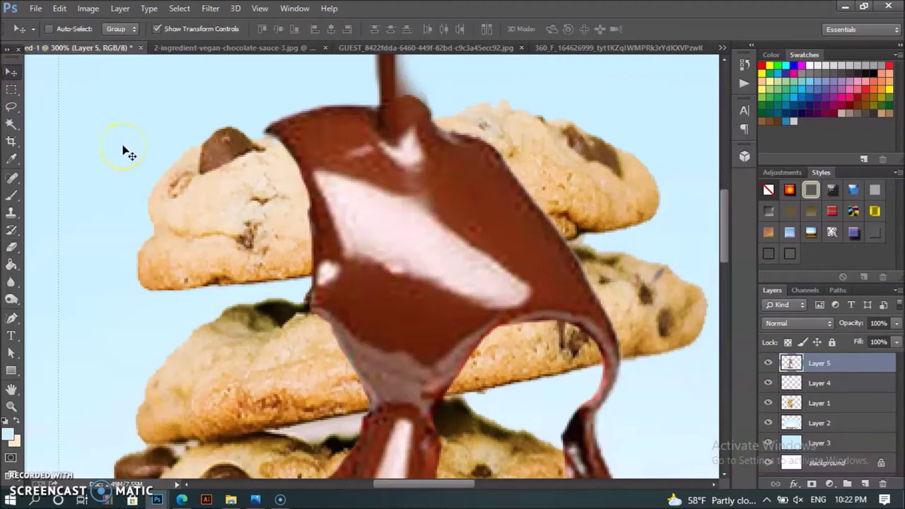
Put the chocolate drizzle in Warp mode and bend it rightward and over the top cookie
key(ctrl+minus)
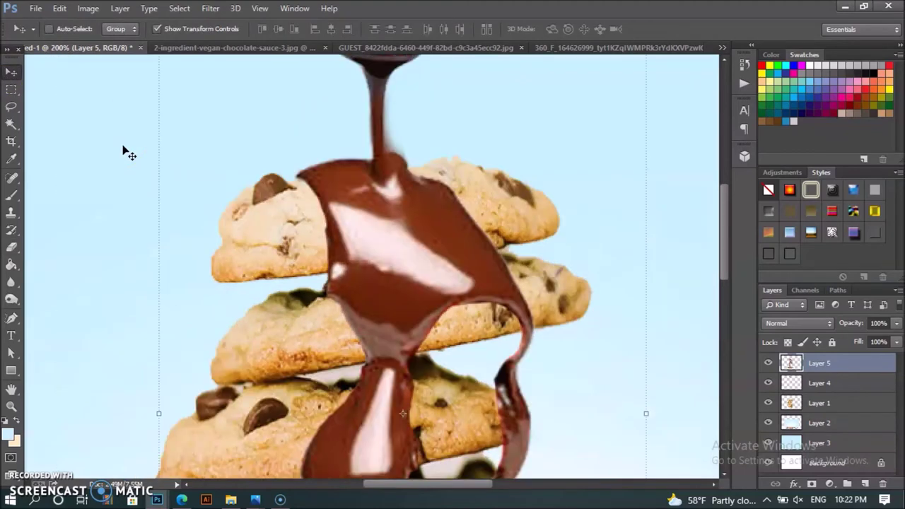
key(ctrl+minus)
key(ctrl+minus)
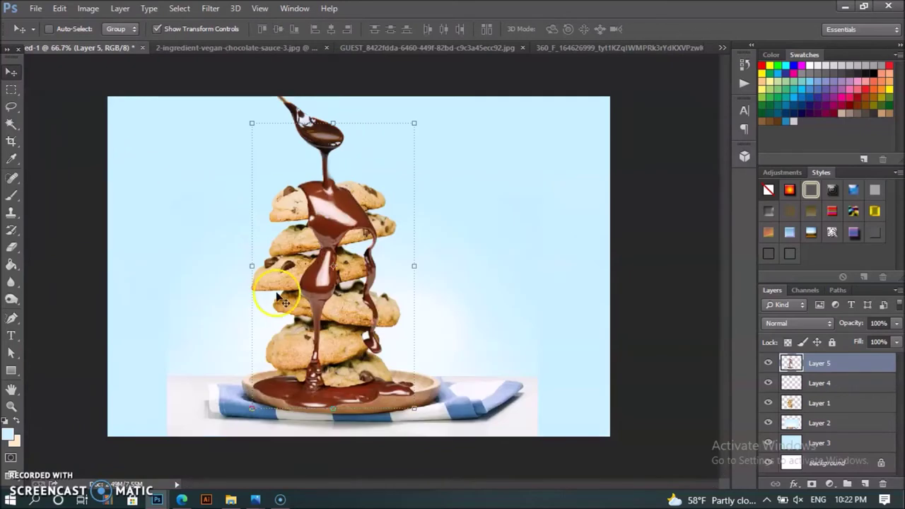
click(342, 217)
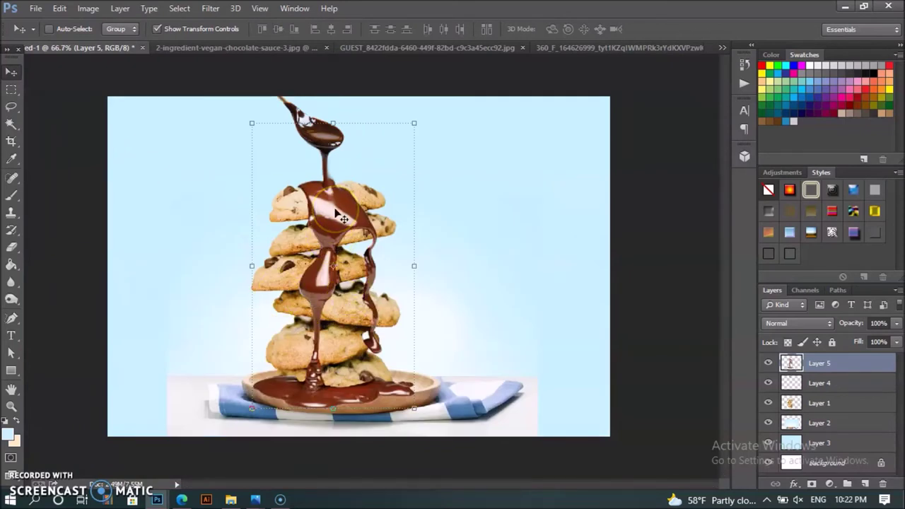
key(ctrl+t)
right_click(337, 205)
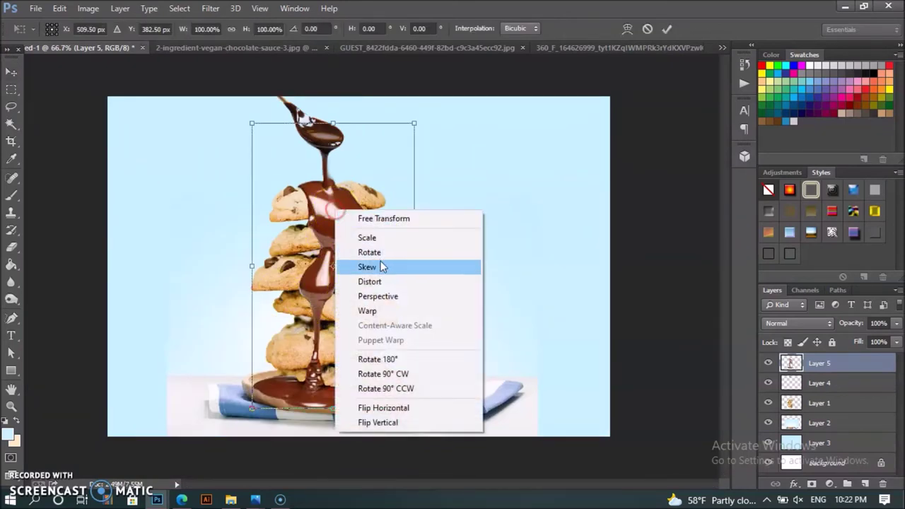
click(365, 307)
drag(369, 214, 387, 222)
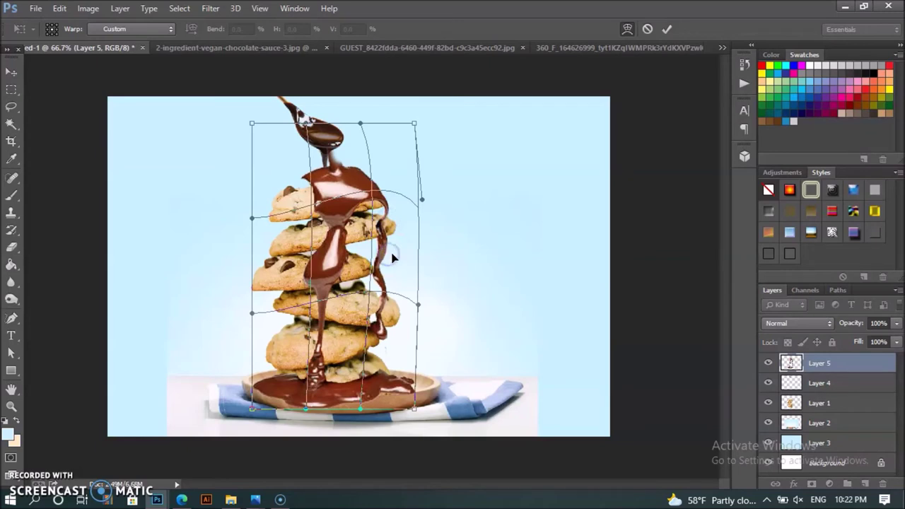
drag(283, 174, 275, 189)
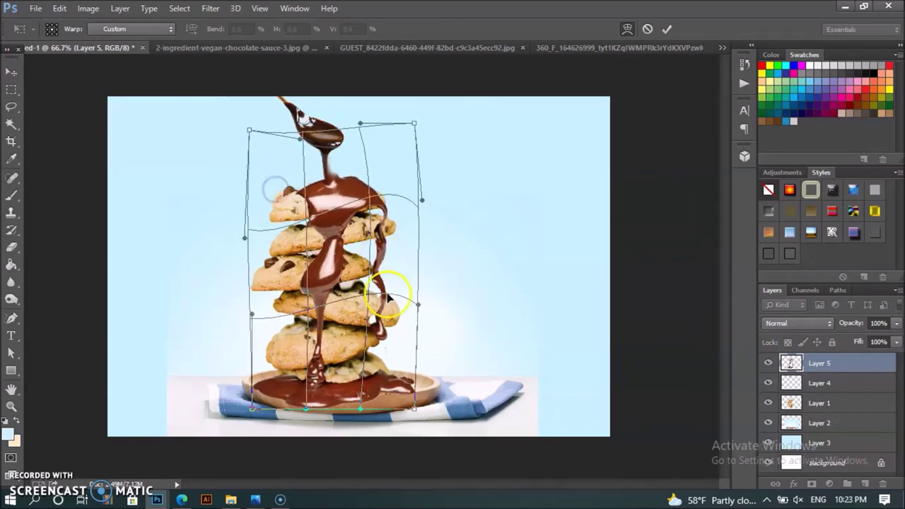
Refine the side drips and the top chocolate blob, then commit the warp
drag(384, 346, 386, 344)
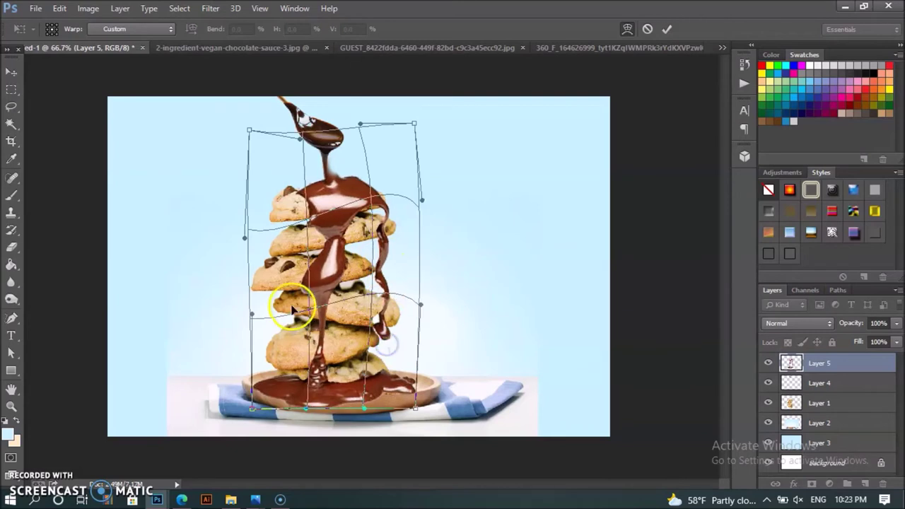
drag(282, 303, 279, 300)
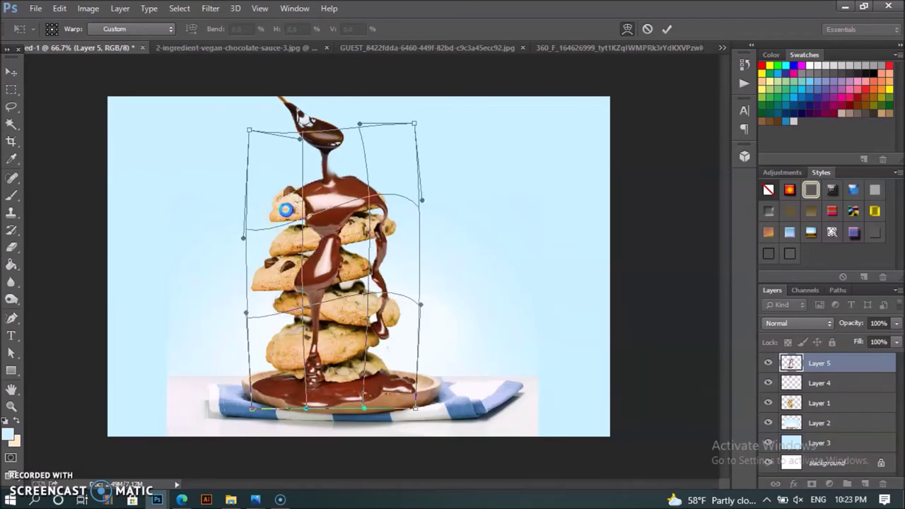
drag(288, 212, 283, 210)
drag(382, 238, 384, 228)
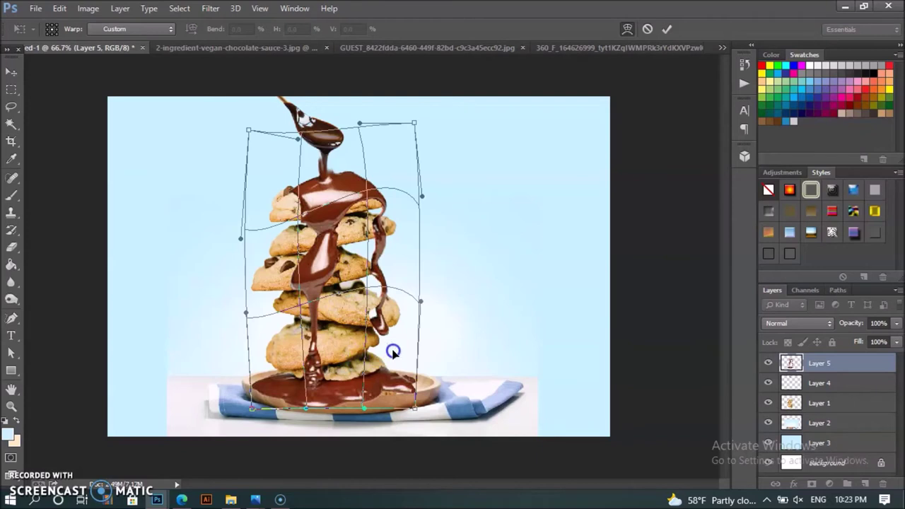
drag(392, 351, 391, 351)
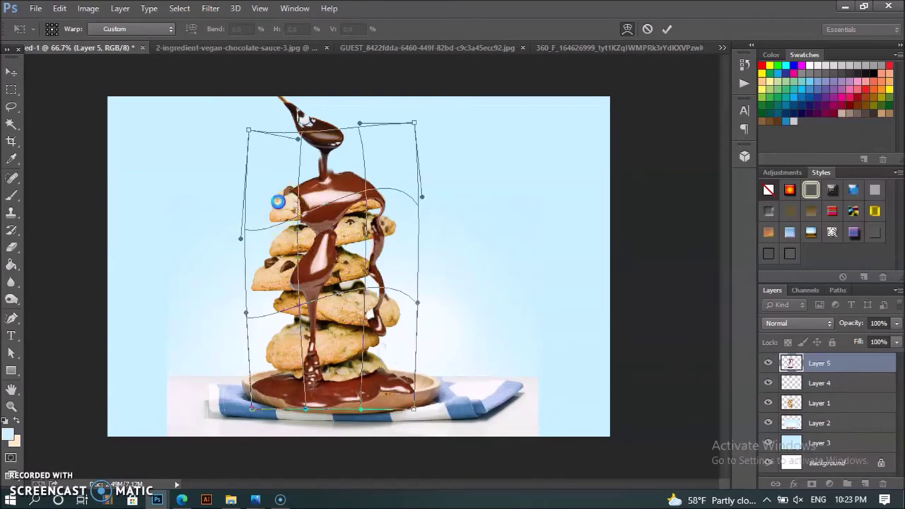
drag(277, 202, 281, 202)
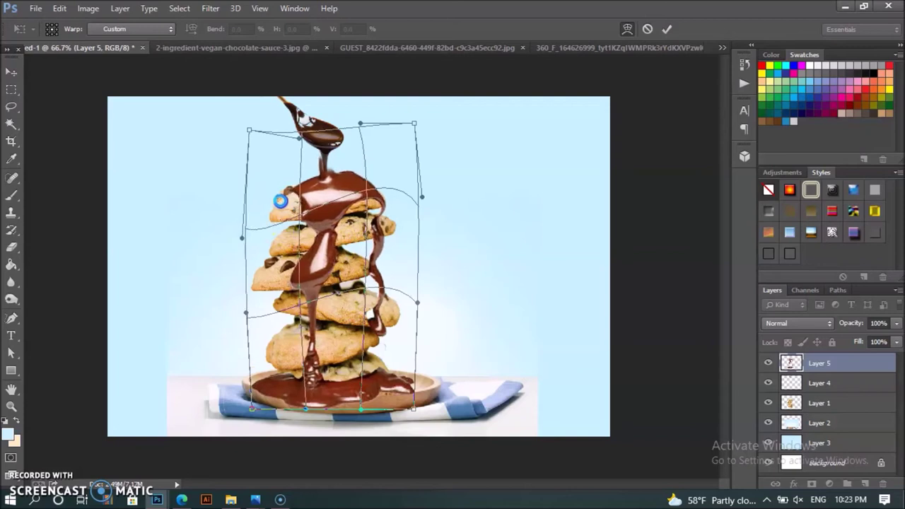
drag(281, 200, 281, 201)
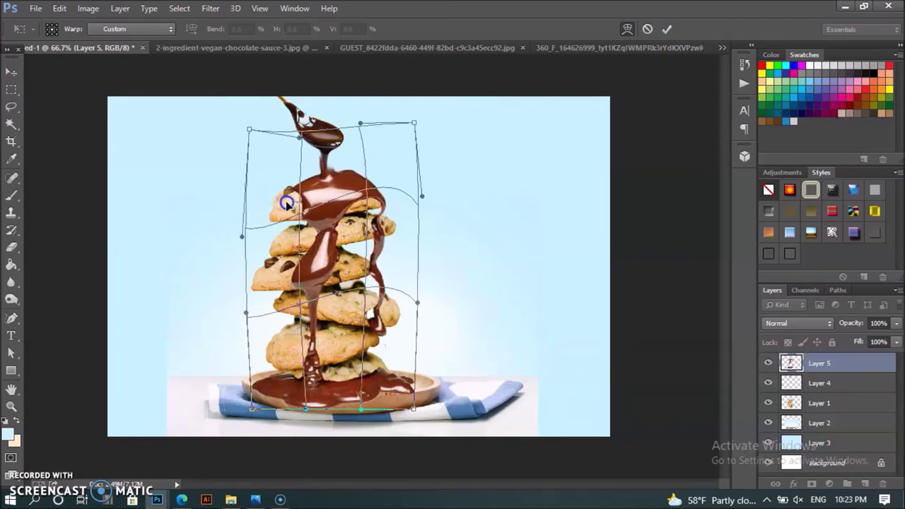
key(Return)
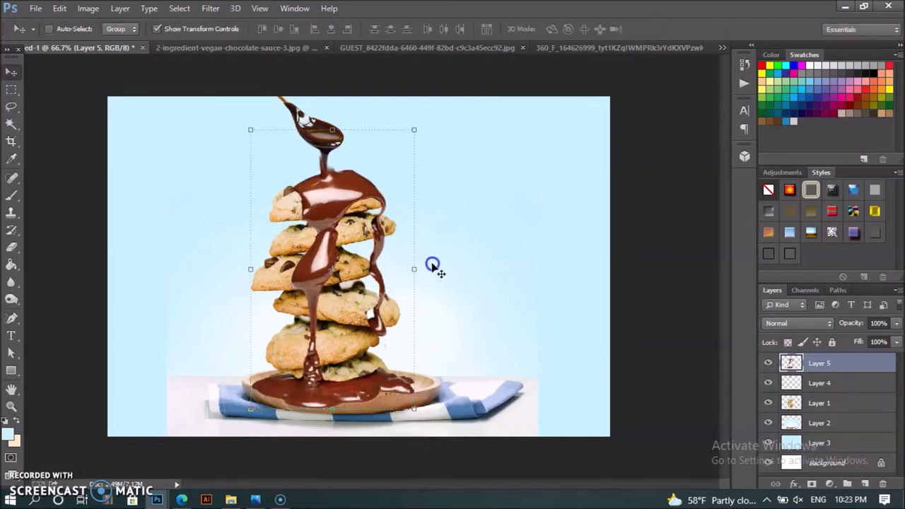
Zoom in and out to check the warped drizzle, briefly try the Eraser, then return to Move
key(ctrl+plus)
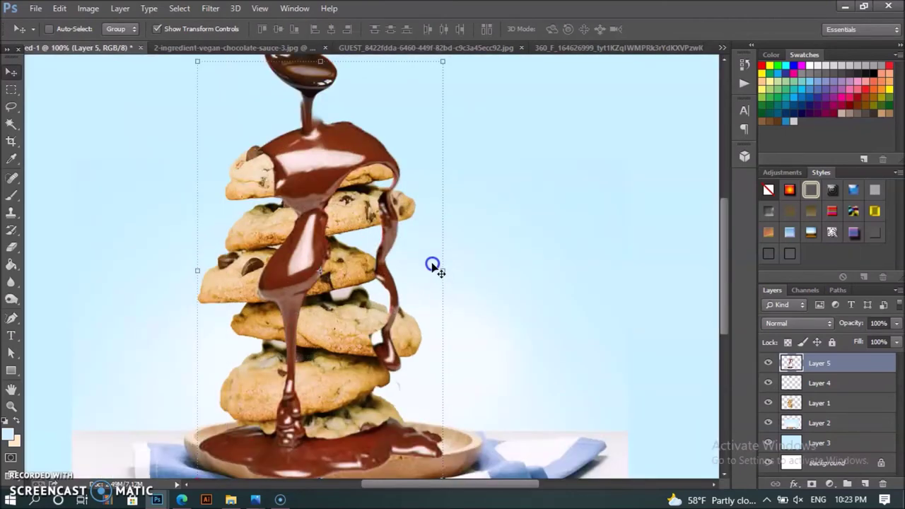
key(ctrl+minus)
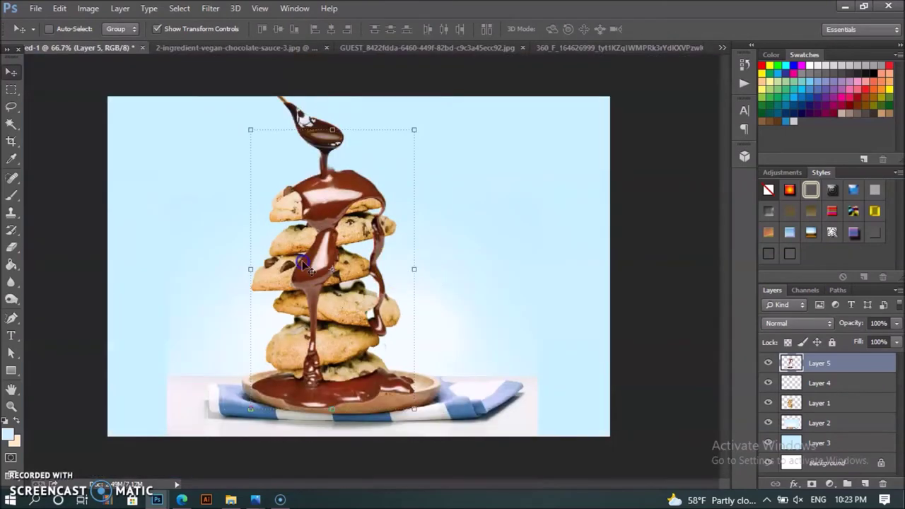
click(12, 245)
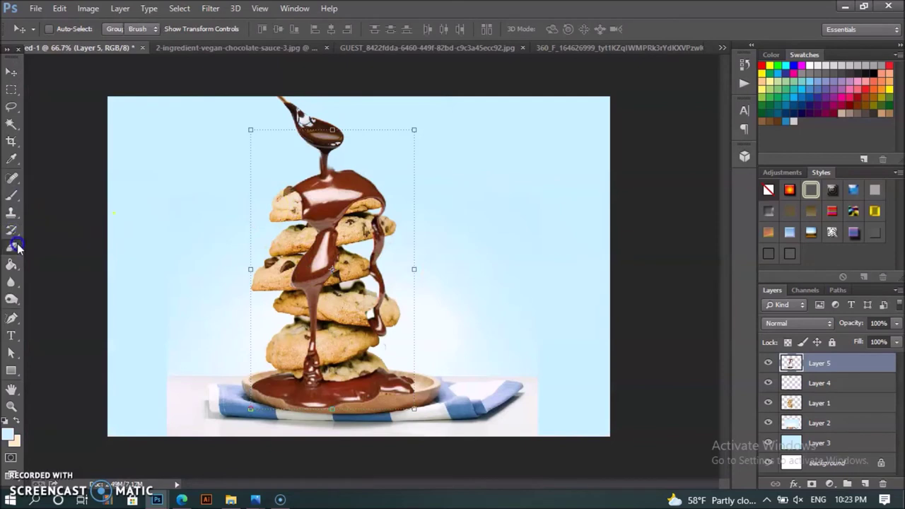
click(321, 161)
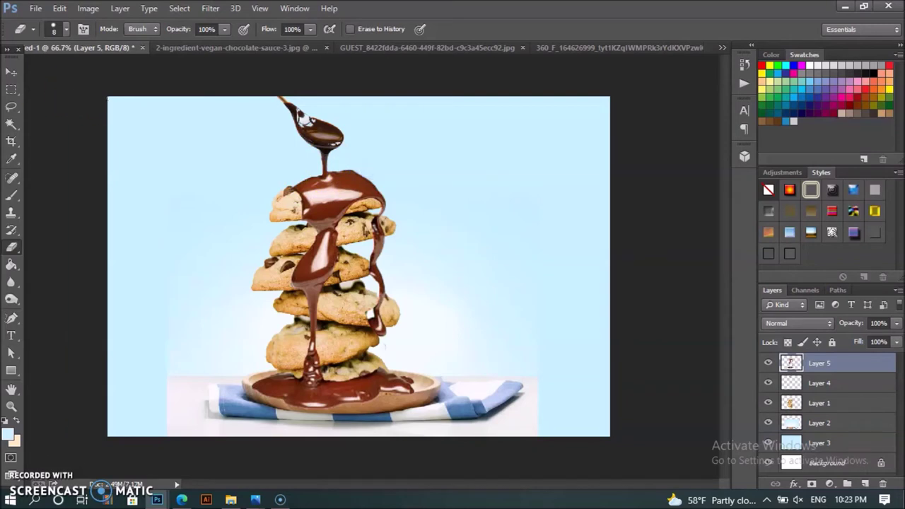
click(10, 72)
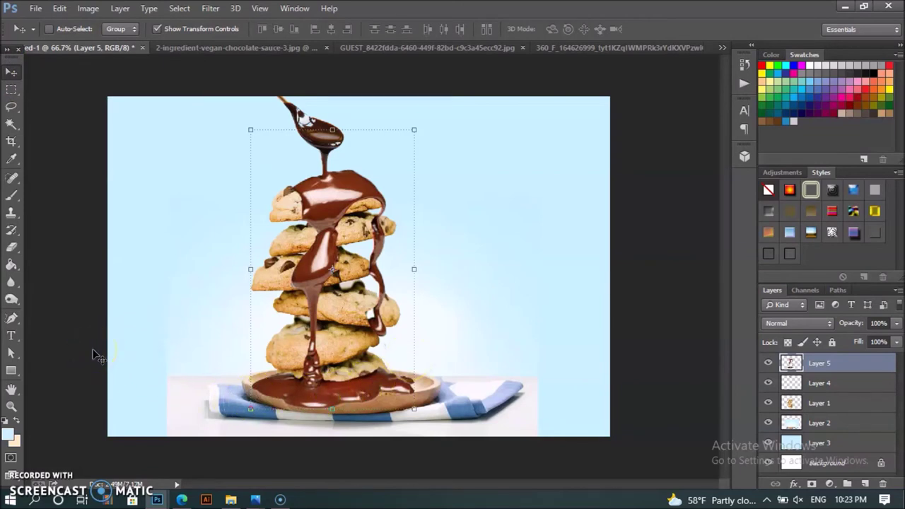
Zoom to 200% on the plate and stretch Layer 5's chocolate to about 100.79% height
key(ctrl+plus)
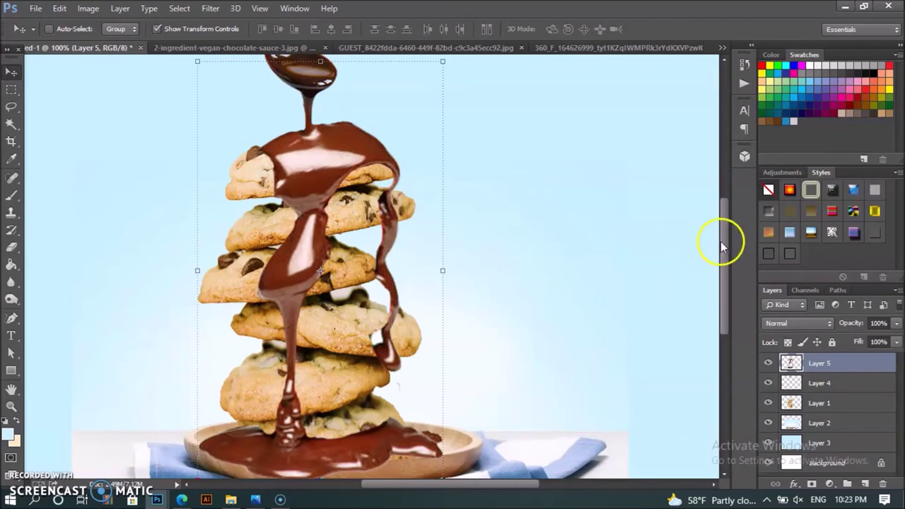
drag(722, 245, 723, 262)
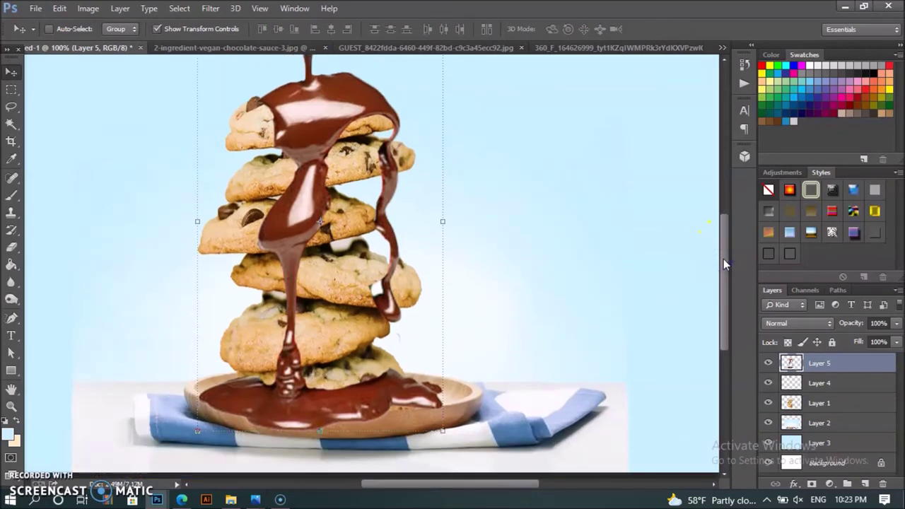
key(ctrl+plus)
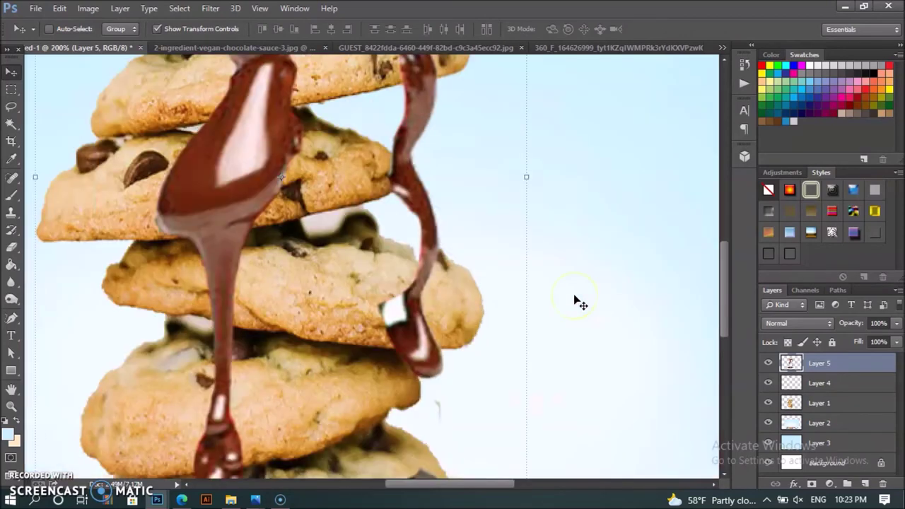
drag(725, 260, 722, 309)
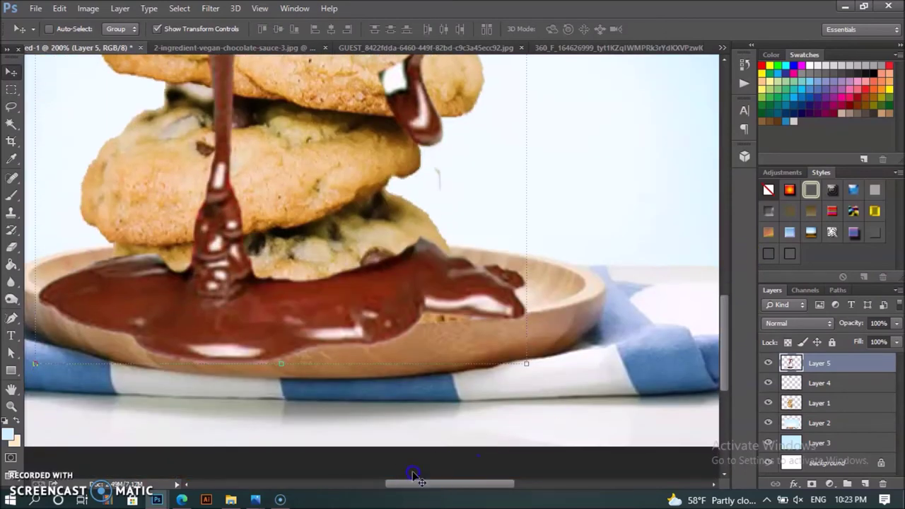
drag(281, 364, 283, 371)
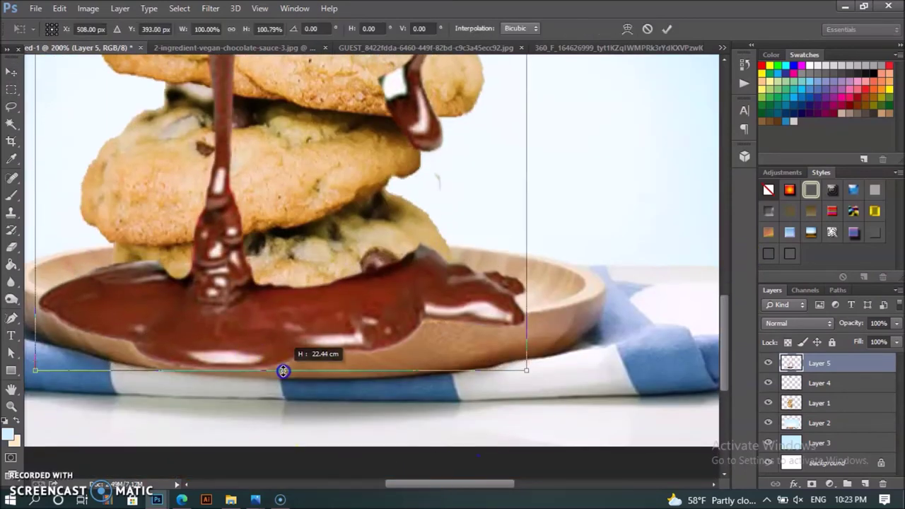
click(12, 247)
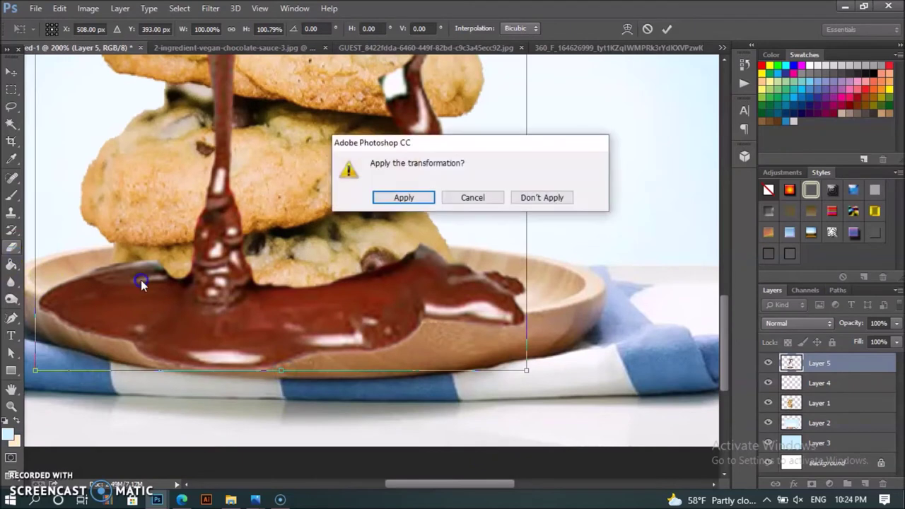
Apply the height stretch and try erasing the bottom cookie's edge with a 36 px soft eraser
click(404, 197)
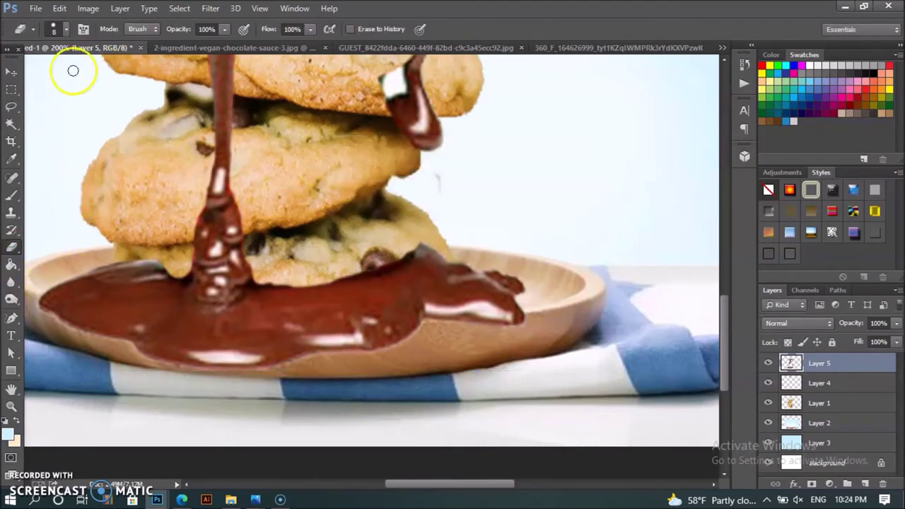
click(65, 29)
click(24, 132)
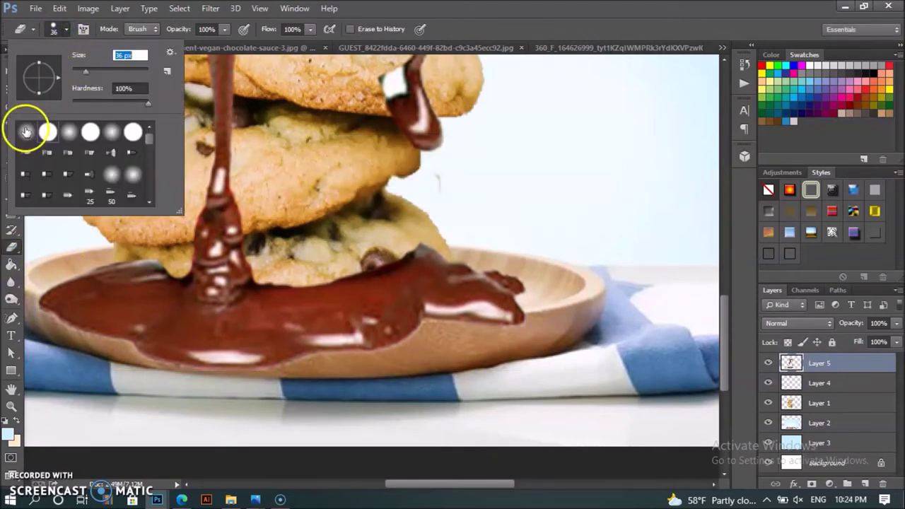
click(97, 262)
mouse_move(97, 262)
mouse_down()
mouse_move(165, 266)
mouse_move(147, 296)
mouse_move(162, 303)
mouse_up()
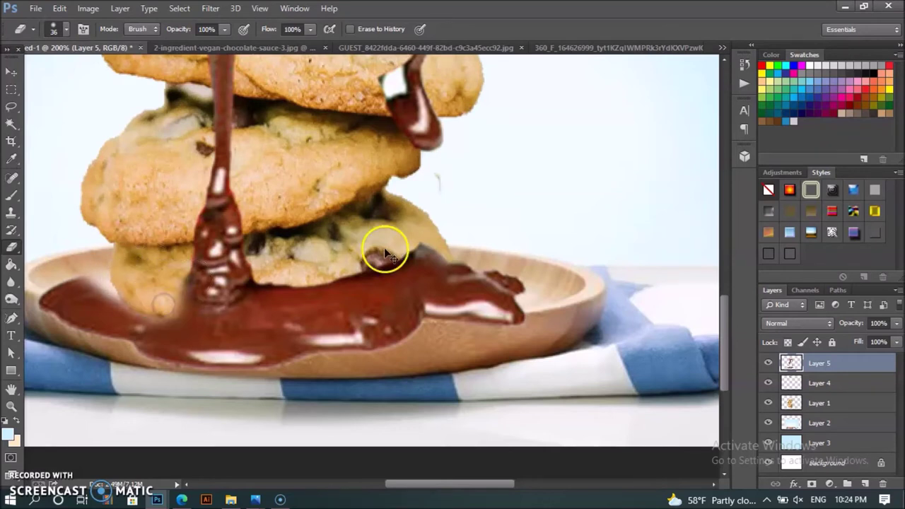
key(ctrl+z)
Shrink the eraser to 27 px and uncover the bottom cookie's lower edge
click(66, 29)
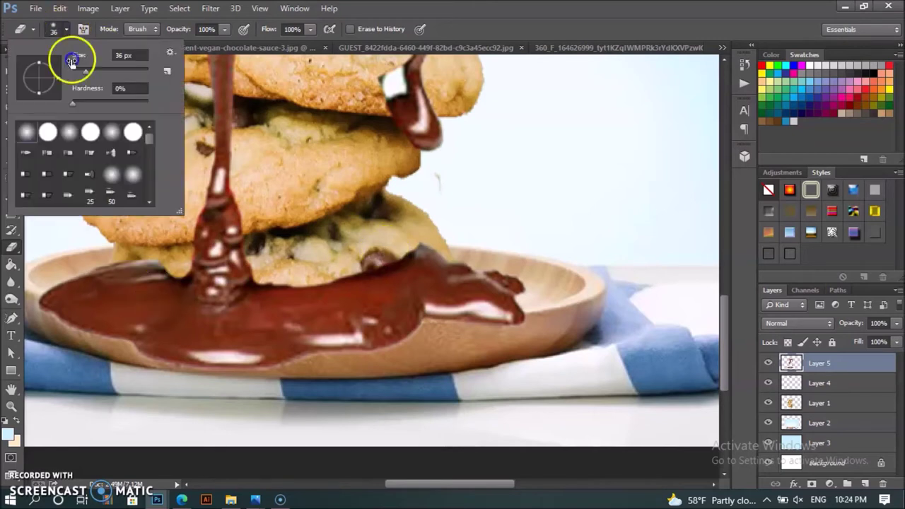
click(136, 255)
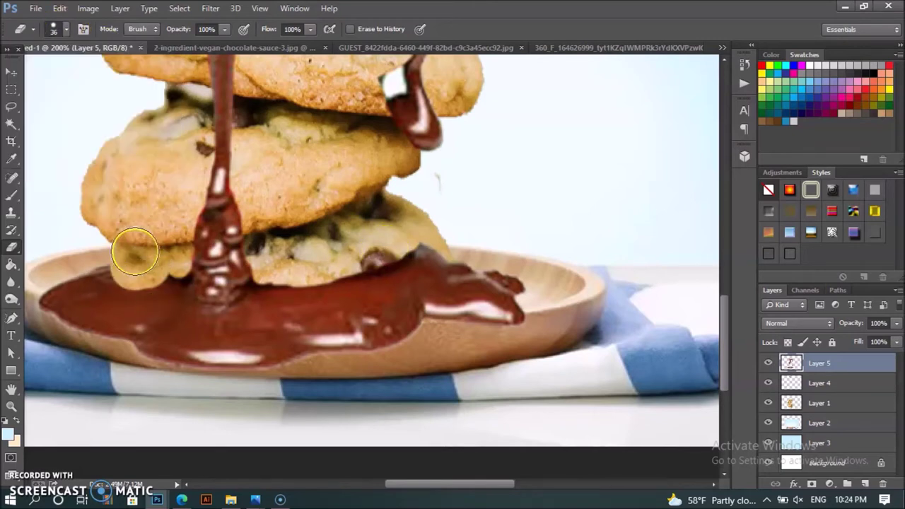
mouse_move(132, 270)
mouse_down()
mouse_move(128, 262)
mouse_move(149, 279)
mouse_move(152, 229)
mouse_up()
key(ctrl+z)
click(67, 32)
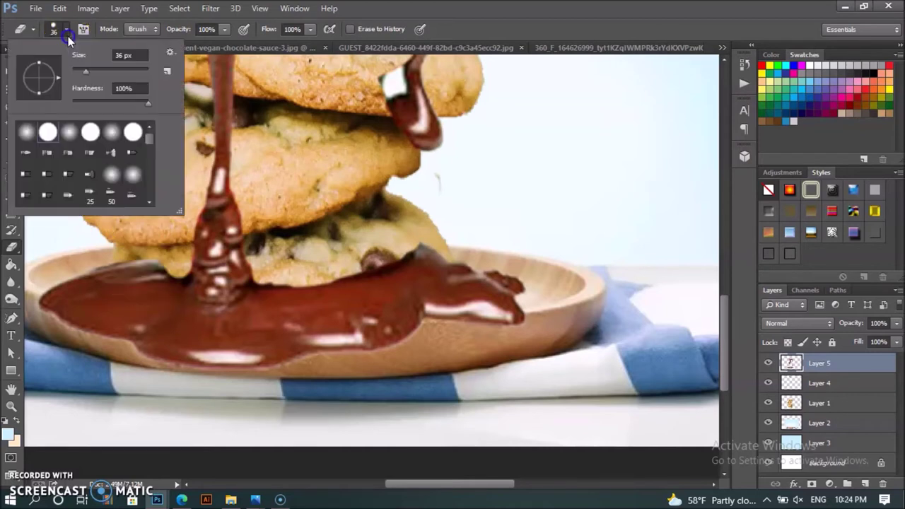
drag(86, 71, 79, 71)
mouse_move(127, 263)
mouse_down()
mouse_move(135, 285)
mouse_move(160, 285)
mouse_move(170, 266)
mouse_move(172, 295)
mouse_move(141, 293)
mouse_move(170, 297)
mouse_move(136, 290)
mouse_move(174, 300)
mouse_up()
click(306, 272)
mouse_move(306, 273)
mouse_down()
mouse_move(269, 259)
mouse_move(275, 291)
mouse_move(295, 292)
mouse_move(344, 285)
mouse_move(427, 246)
mouse_move(434, 261)
mouse_move(314, 299)
mouse_move(283, 299)
mouse_move(355, 294)
mouse_up()
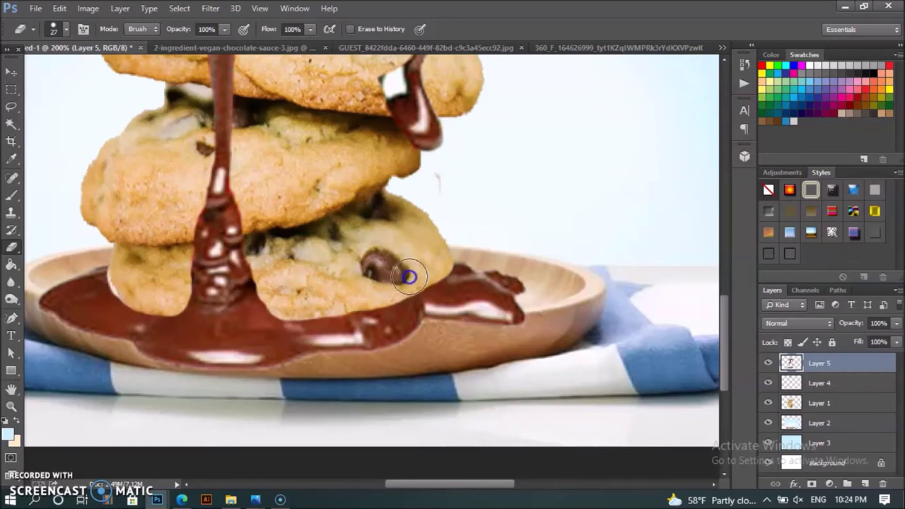
mouse_move(318, 309)
mouse_down()
mouse_move(295, 311)
mouse_move(342, 303)
mouse_up()
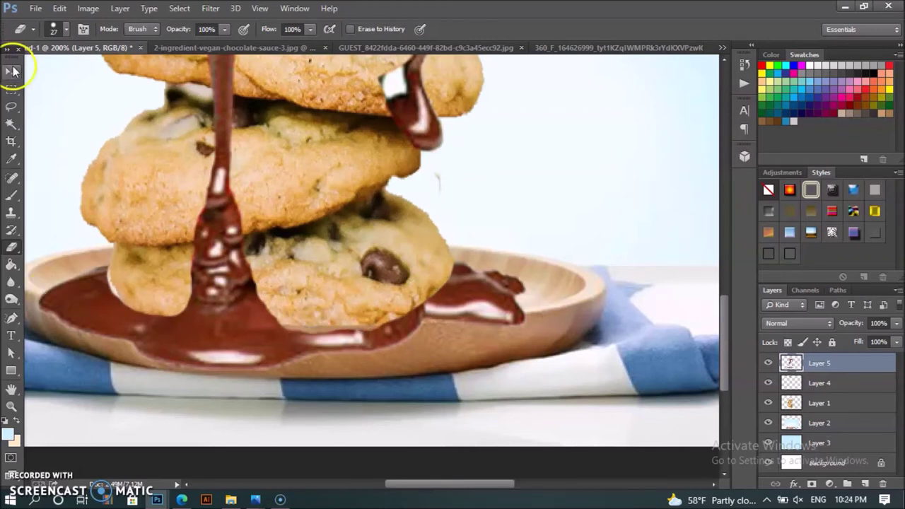
Erase the chocolate along the wooden plate's front rim, left and right
click(11, 72)
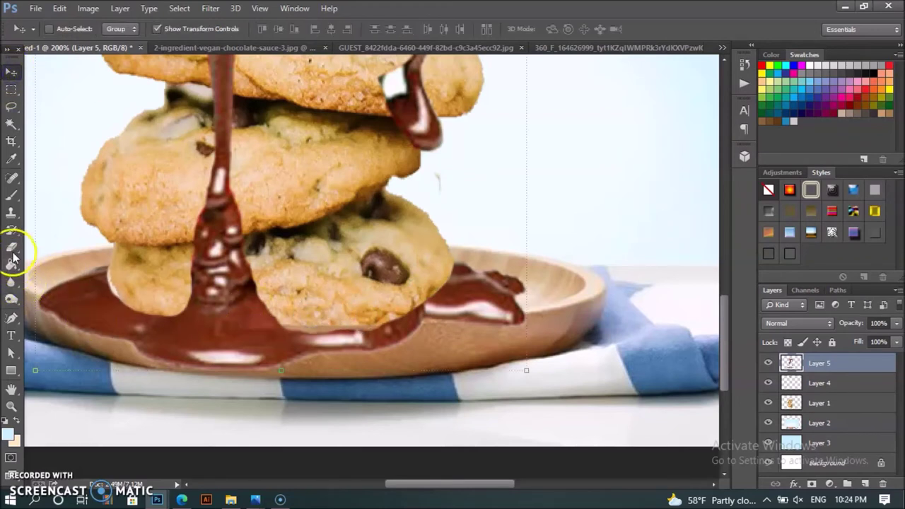
click(11, 247)
mouse_move(47, 325)
mouse_down()
mouse_move(187, 360)
mouse_move(155, 358)
mouse_move(403, 345)
mouse_up()
drag(467, 337, 517, 336)
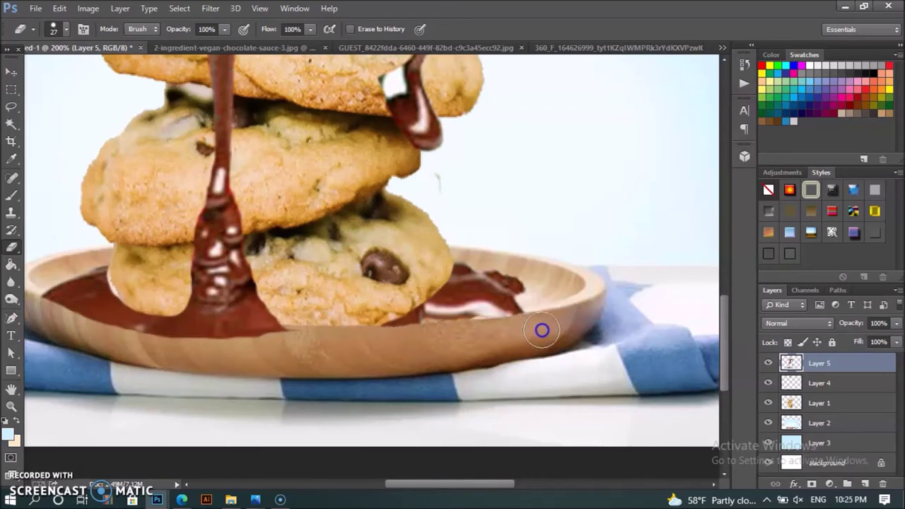
mouse_move(289, 351)
mouse_down()
mouse_move(178, 349)
mouse_move(101, 338)
mouse_move(56, 317)
mouse_move(227, 349)
mouse_move(263, 345)
mouse_move(172, 338)
mouse_up()
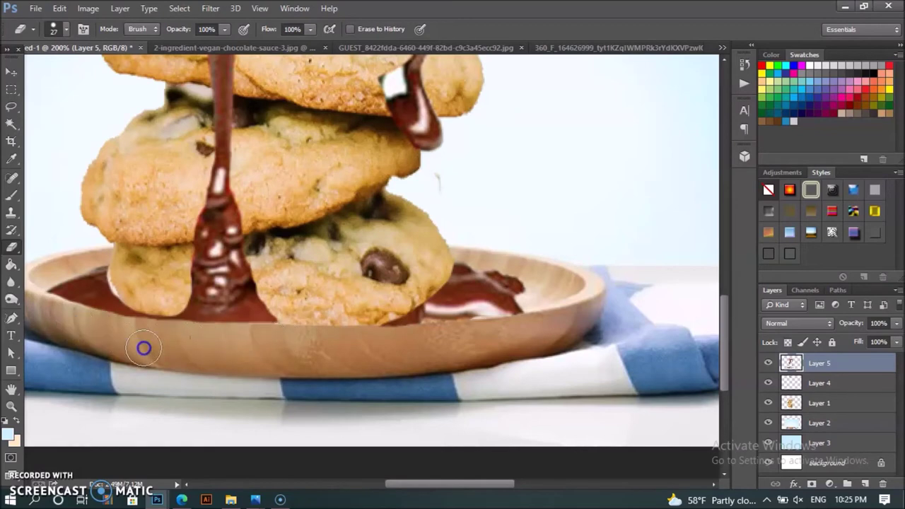
click(14, 73)
Reframe the view on the lower cookies and plate, with the Eraser selected again
key(ctrl+minus)
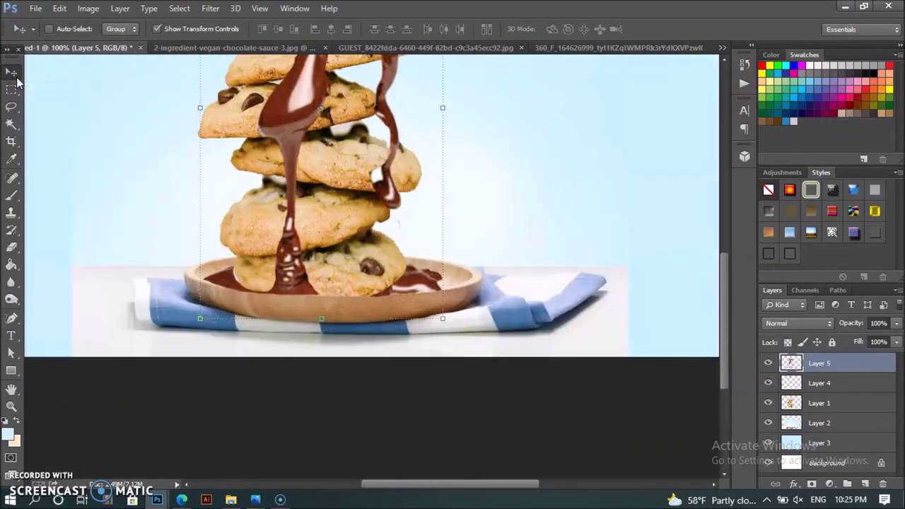
key(ctrl+minus)
click(233, 168)
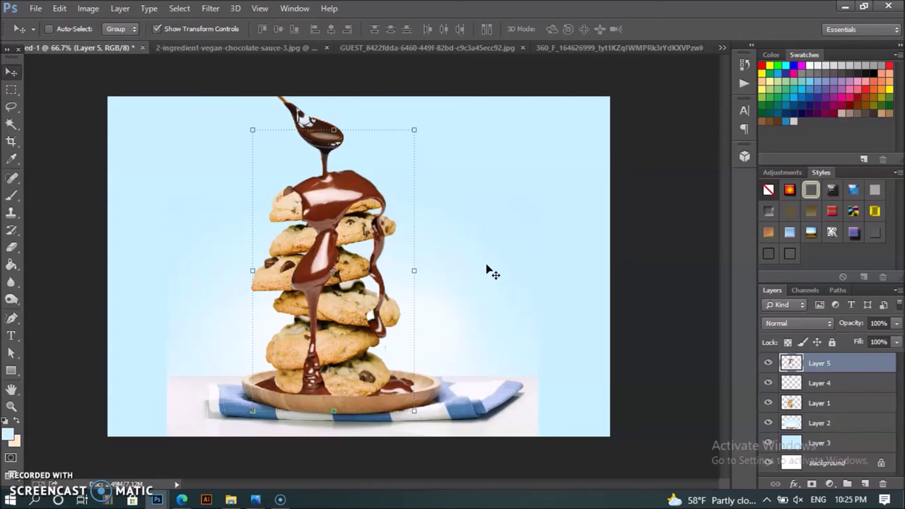
key(ctrl+plus)
key(ctrl+plus)
click(726, 241)
drag(722, 247, 727, 319)
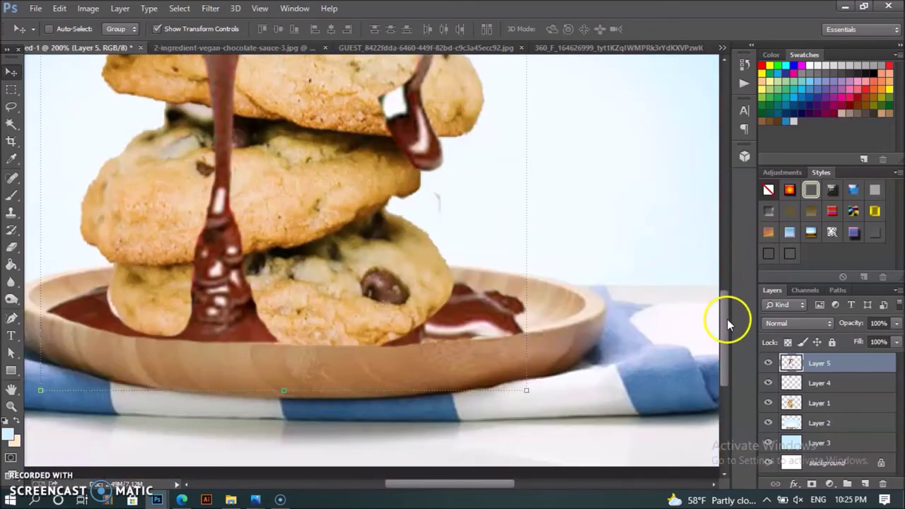
click(11, 247)
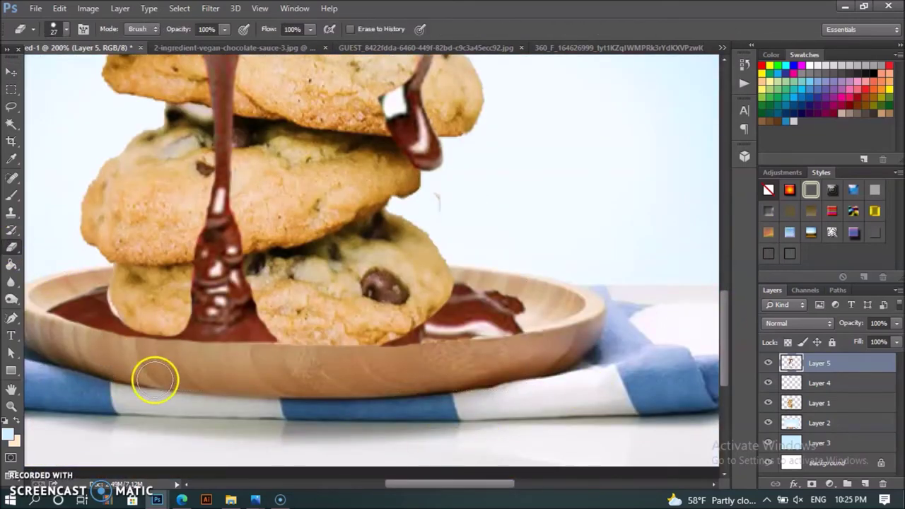
At 300% zoom, erase the remaining chocolate along the plate rim, including the right pool
key(ctrl+plus)
drag(446, 487, 404, 485)
click(263, 389)
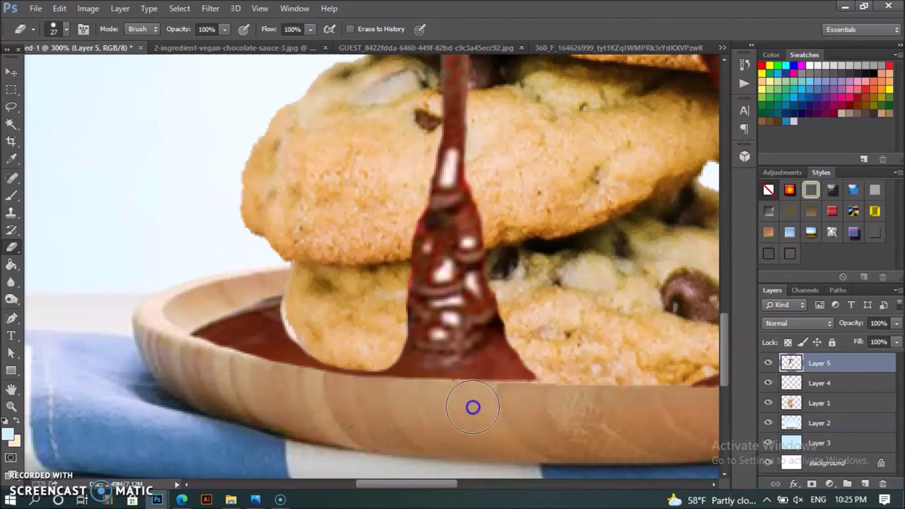
click(594, 423)
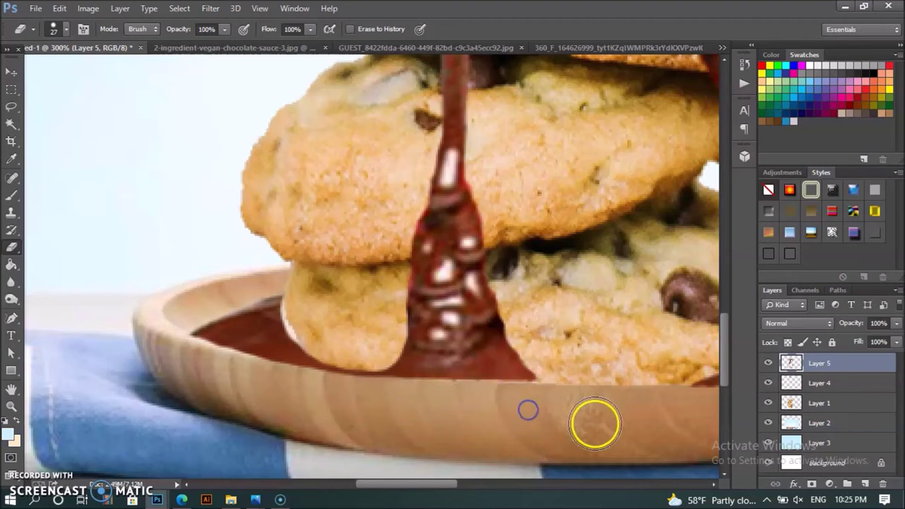
drag(595, 423, 334, 400)
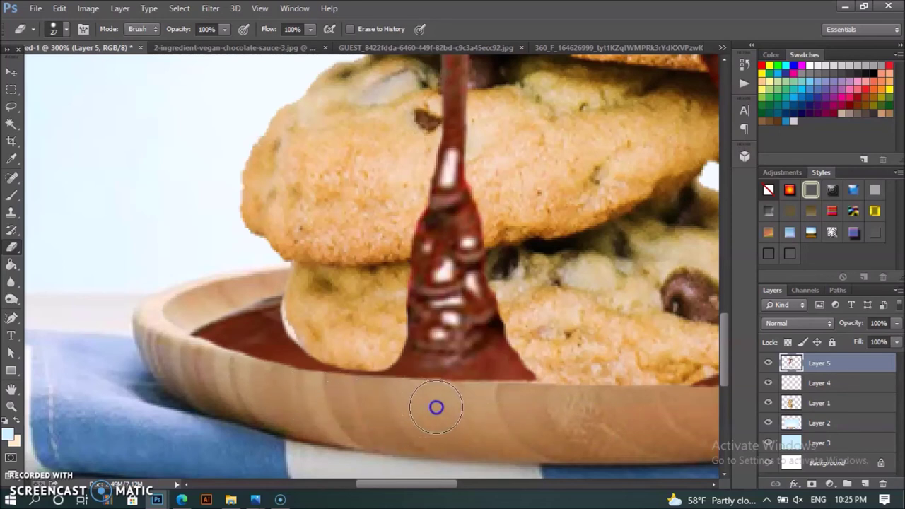
drag(413, 486, 463, 487)
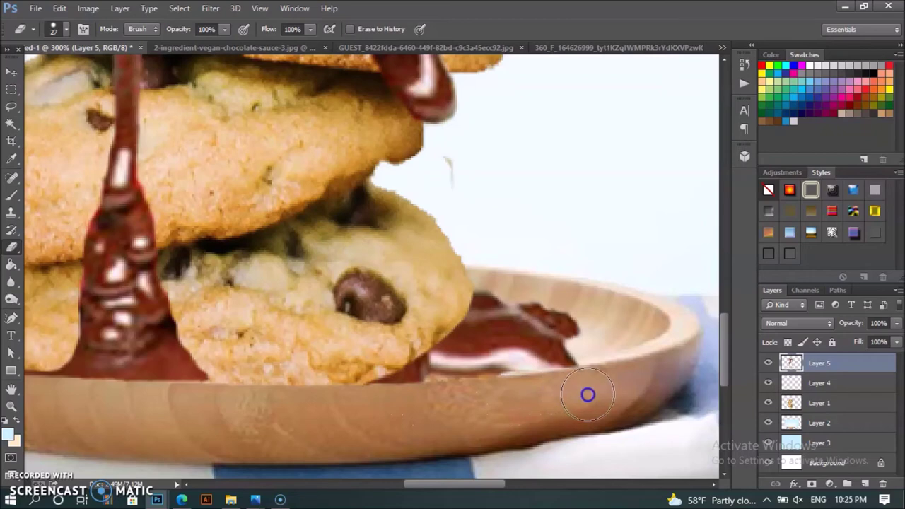
click(11, 72)
key(ctrl+minus)
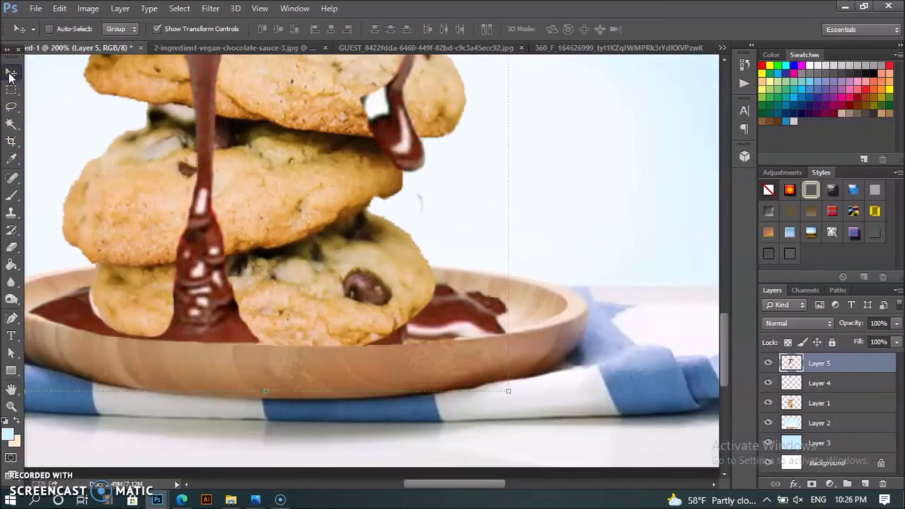
key(ctrl+minus)
key(ctrl+minus)
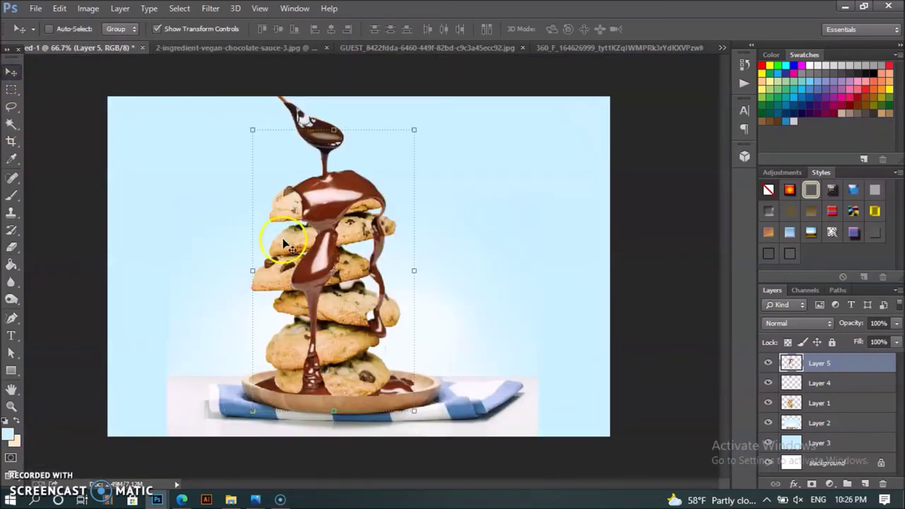
Add a Hue/Saturation layer clipped to the chocolate layer with Lightness at -46
click(830, 484)
click(824, 319)
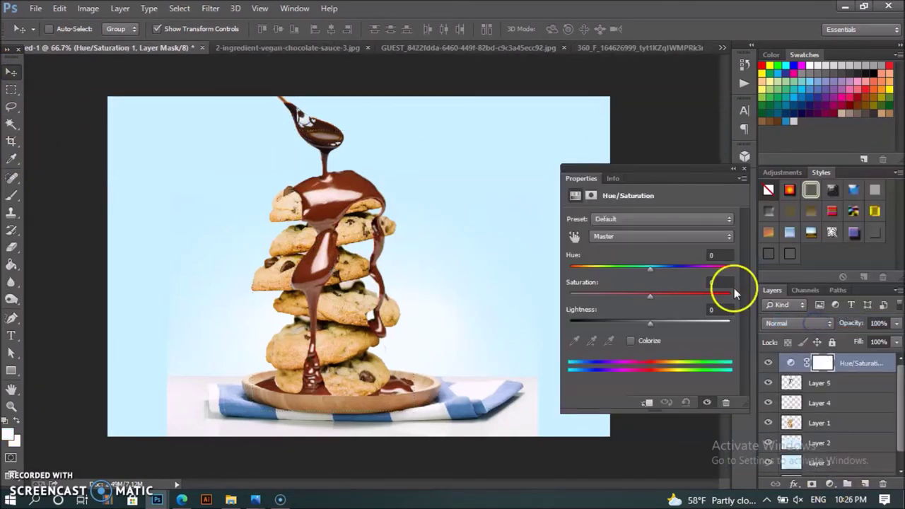
right_click(854, 365)
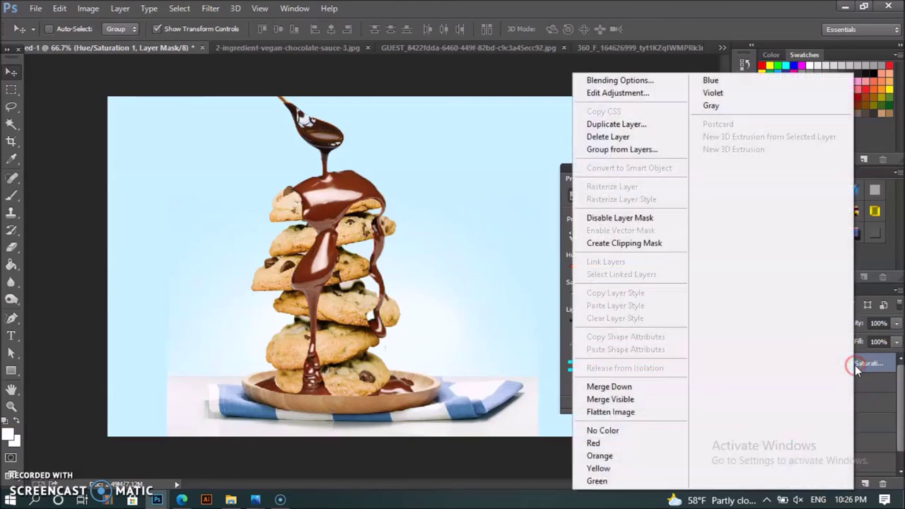
click(628, 243)
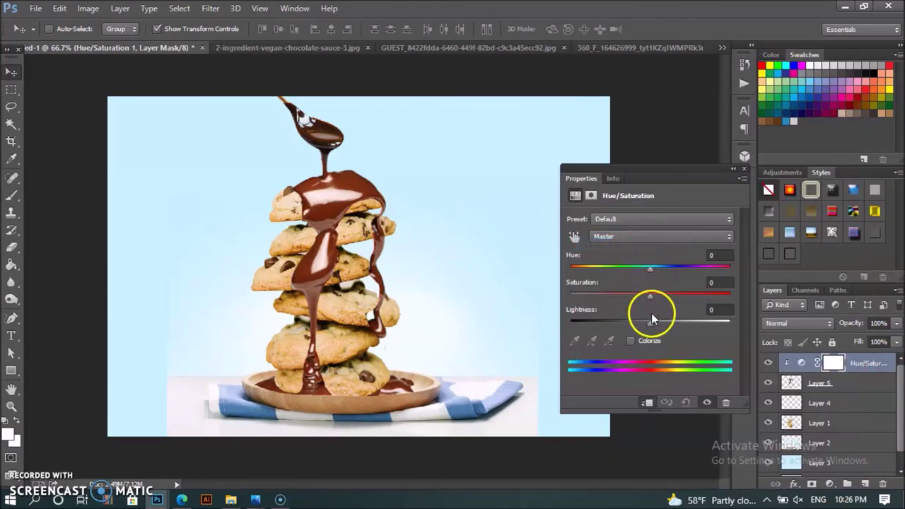
drag(651, 320, 627, 324)
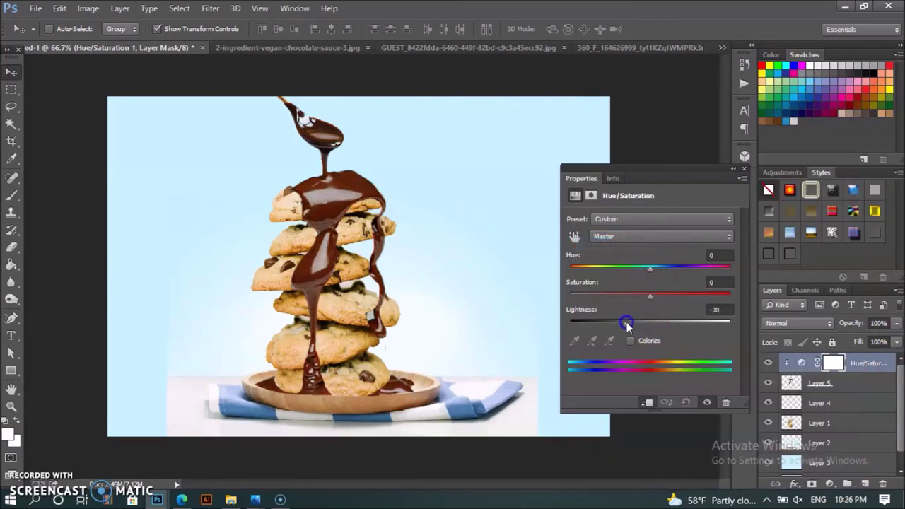
drag(621, 326, 612, 325)
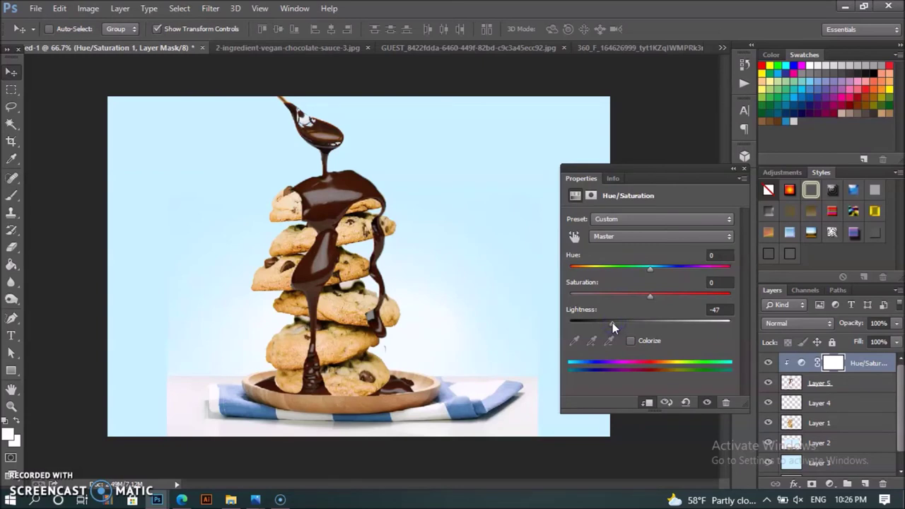
click(612, 324)
click(746, 170)
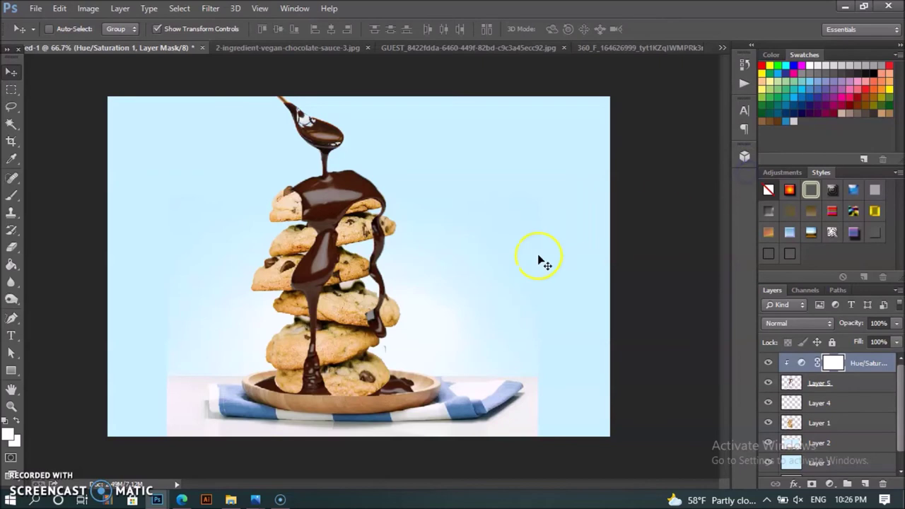
key(ctrl+plus)
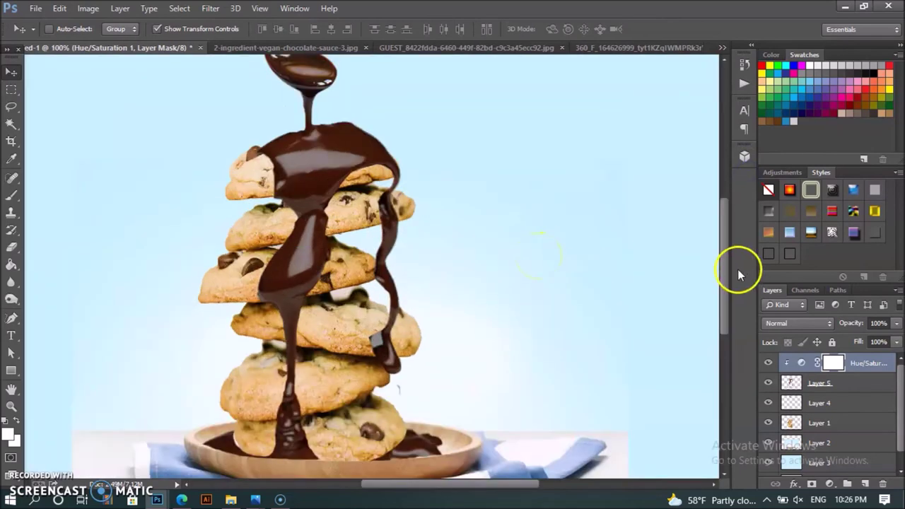
Select Layer 5 and commit a slight warp to the pooled chocolate, then zoom out
drag(725, 267, 724, 274)
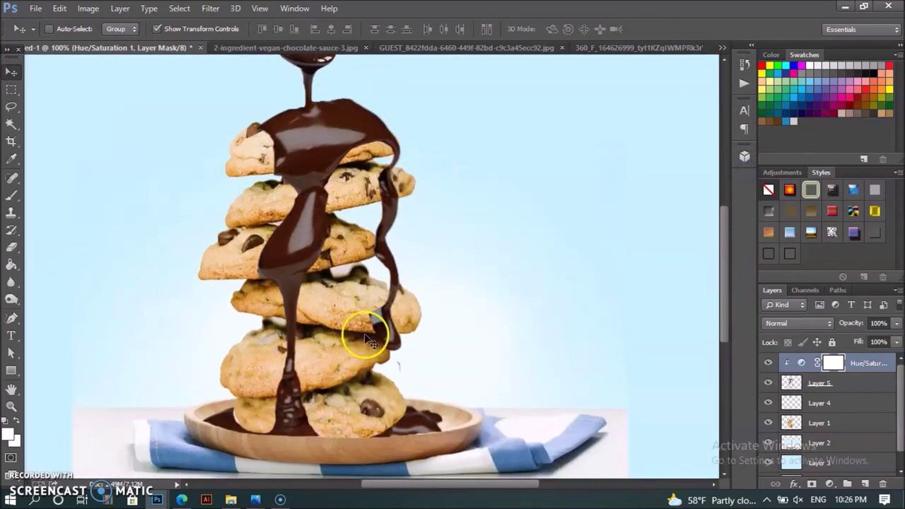
click(792, 382)
drag(322, 460, 320, 462)
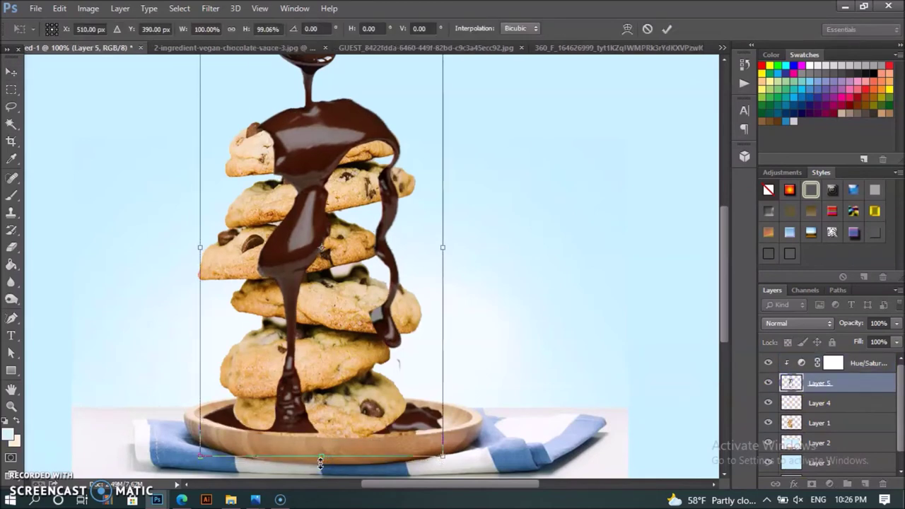
key(ctrl+z)
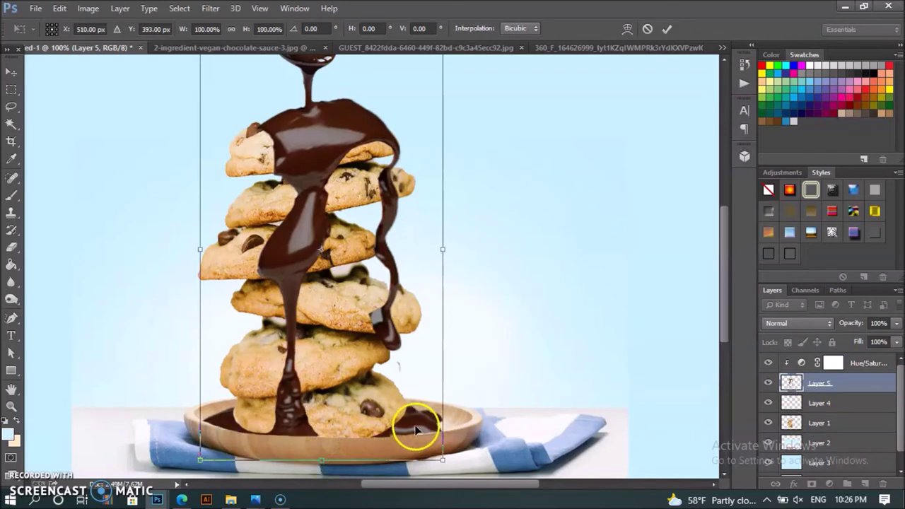
right_click(415, 426)
click(466, 311)
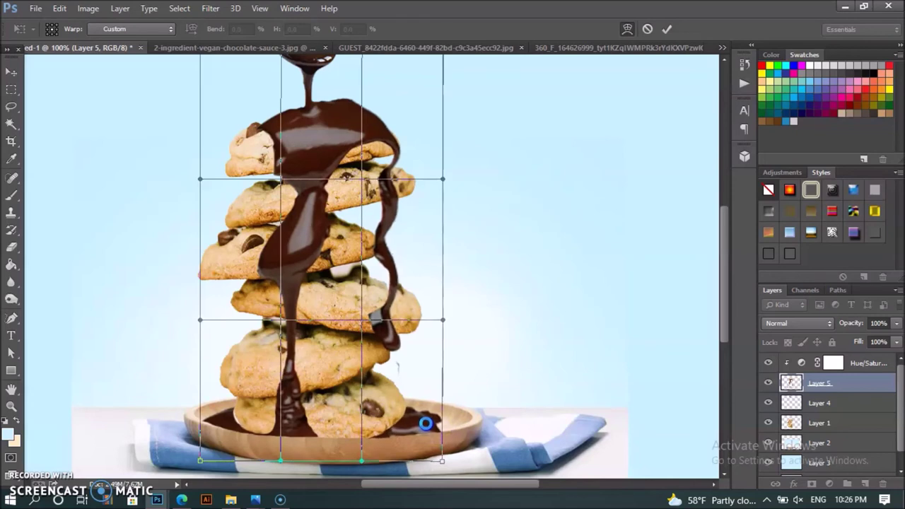
key(Return)
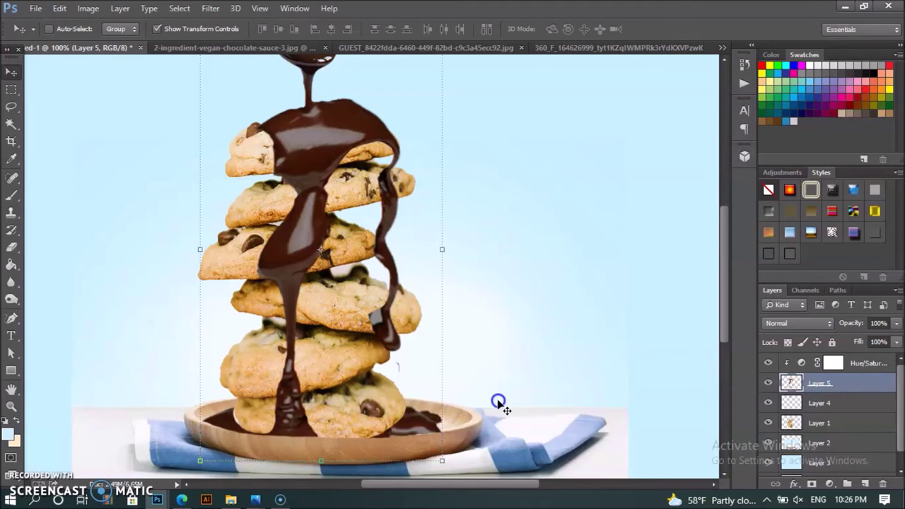
key(ctrl+minus)
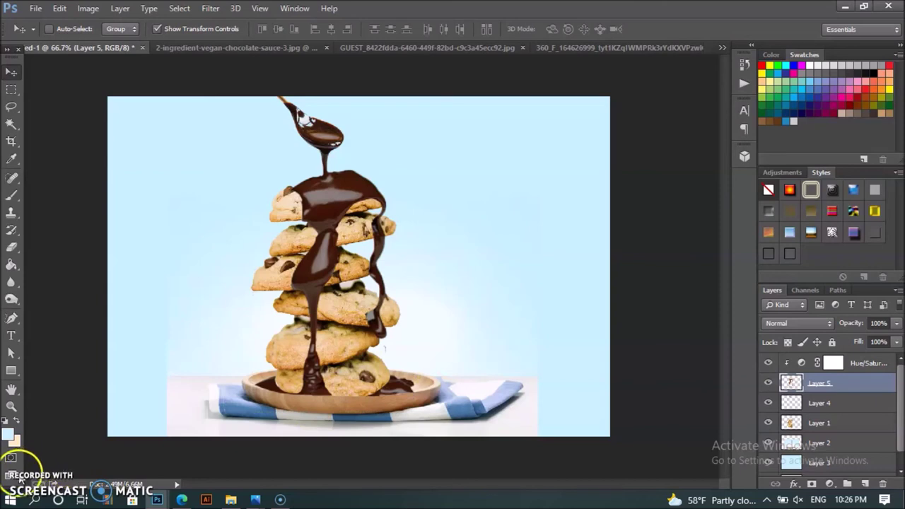
On Layer 2, erase the tabletop's left and right edges with a 99 px eraser
right_click(214, 363)
click(229, 366)
click(15, 249)
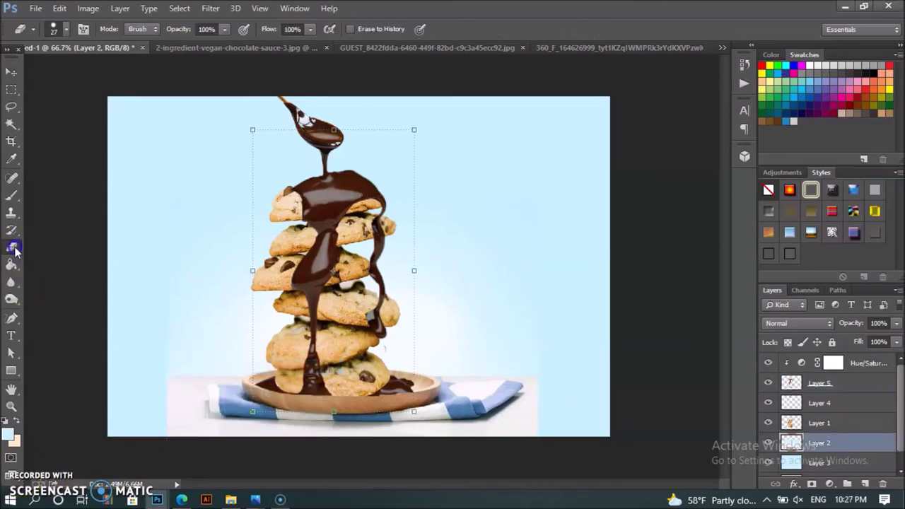
click(65, 29)
drag(101, 66, 110, 68)
click(152, 349)
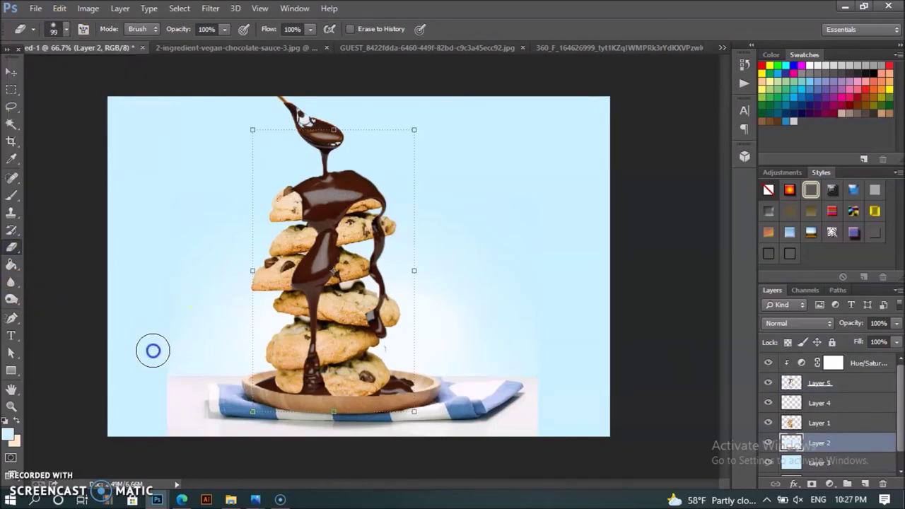
mouse_move(157, 360)
mouse_down()
mouse_move(152, 388)
mouse_move(197, 276)
mouse_up()
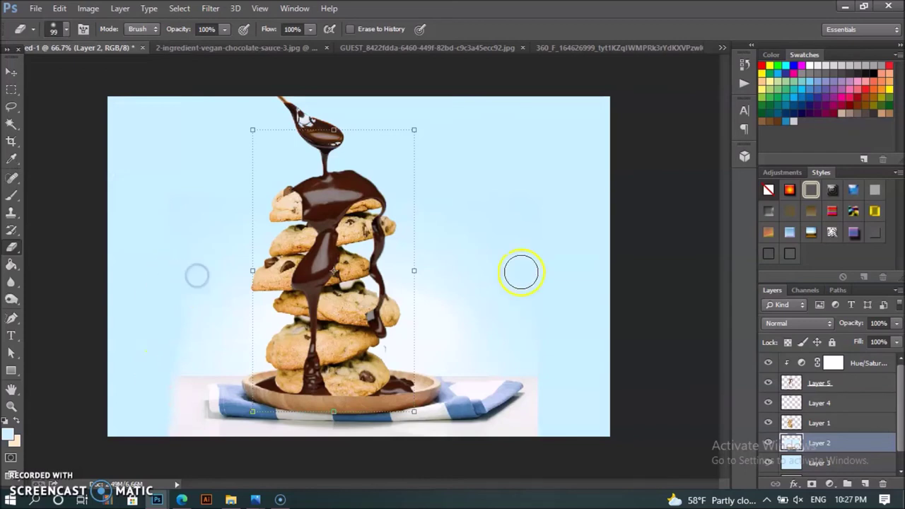
mouse_move(549, 393)
mouse_down()
mouse_move(546, 434)
mouse_move(541, 337)
mouse_up()
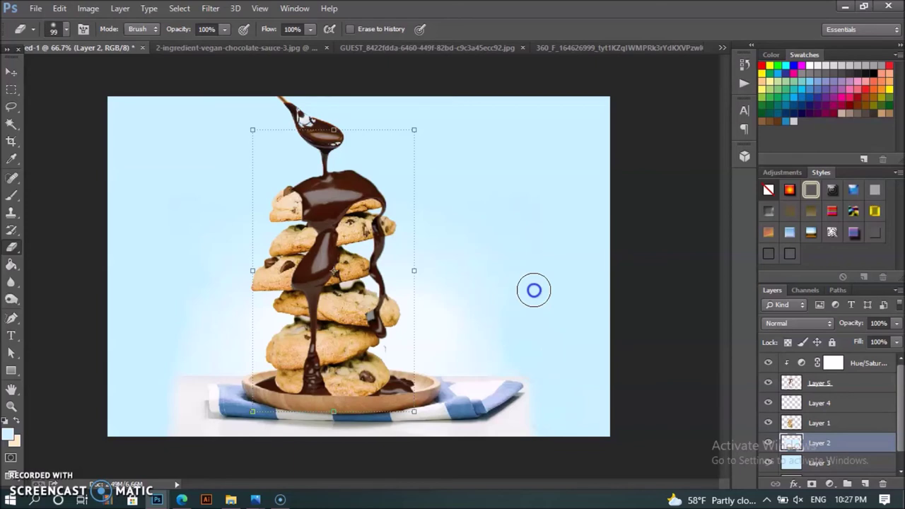
Return to the Move tool and select the Background layer
click(11, 72)
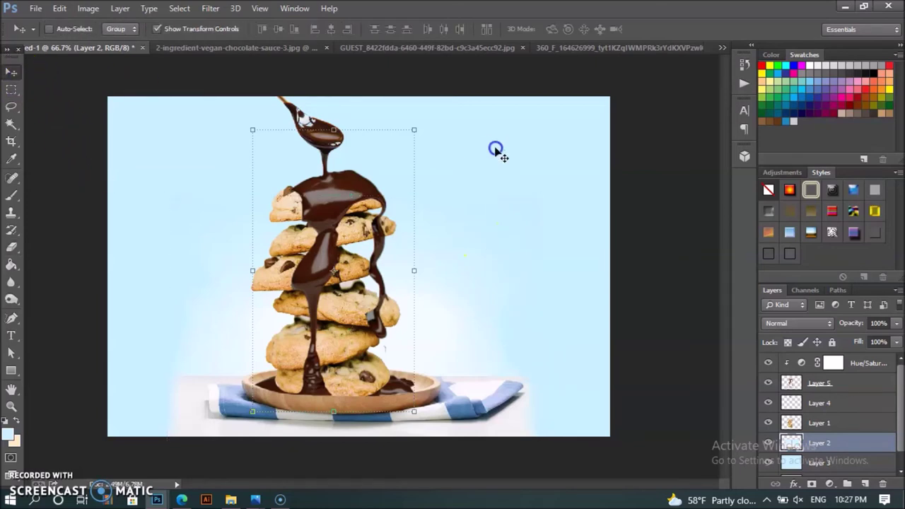
scroll(884, 438, down, 1)
click(856, 463)
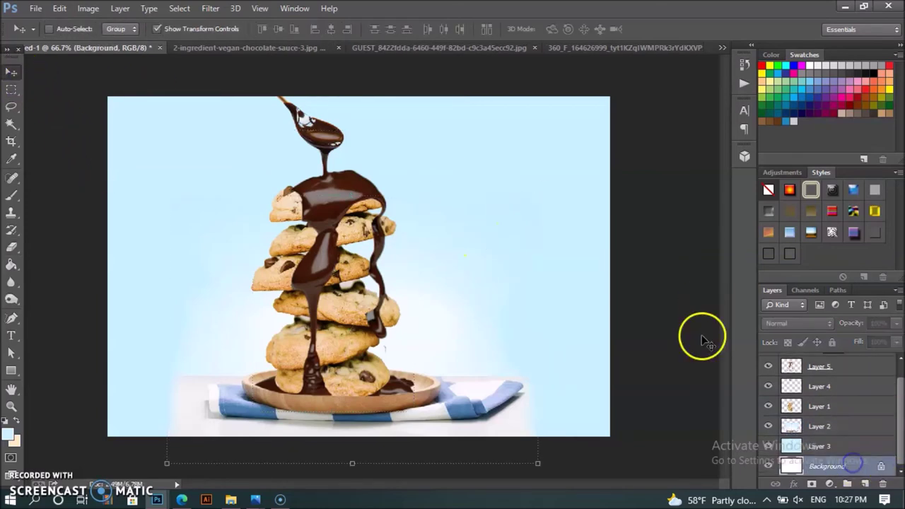
Close the spoon chocolate-sauce image without saving and drag the drip layer toward the cookie ad
click(617, 48)
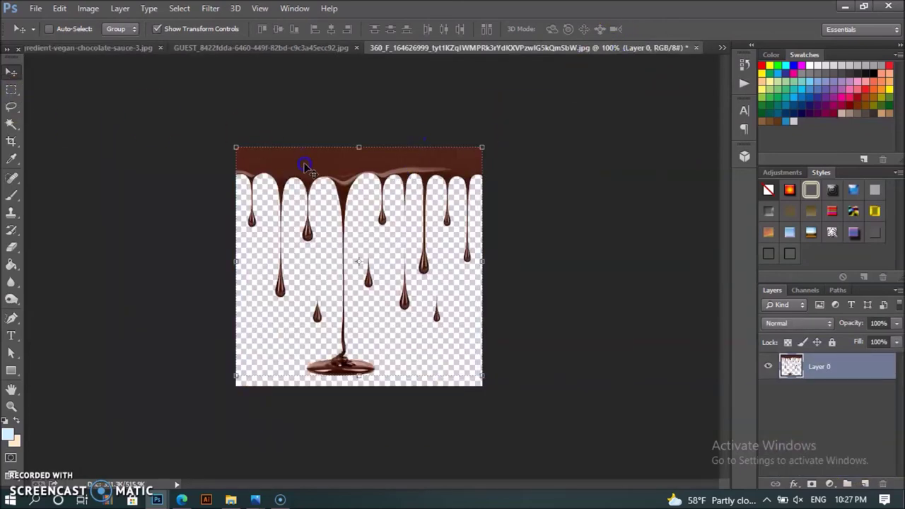
click(205, 45)
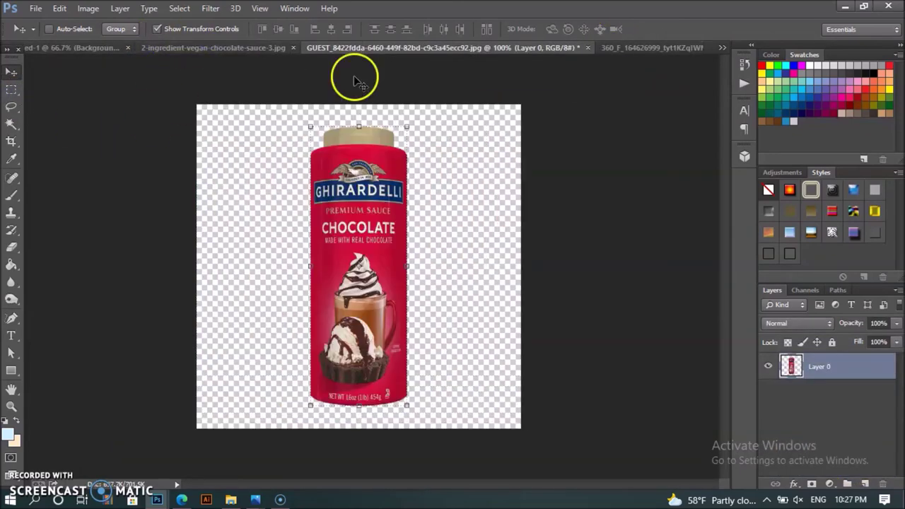
click(217, 49)
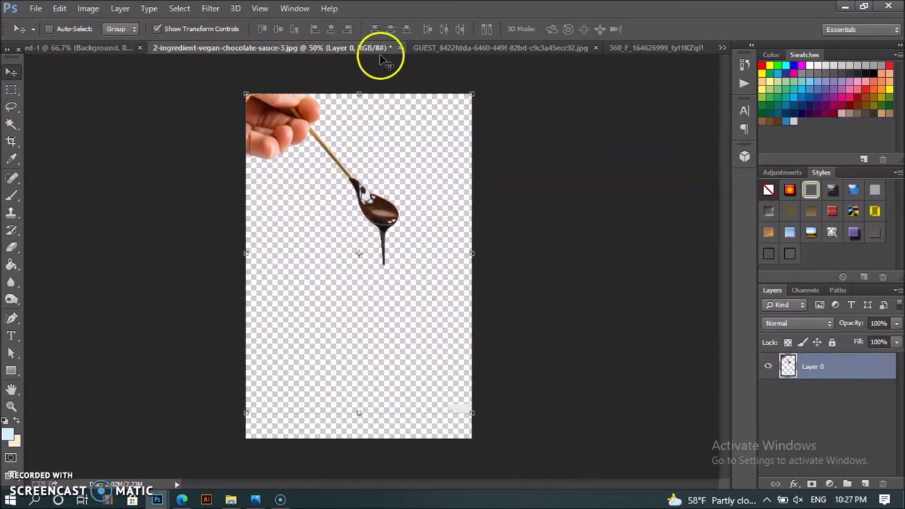
click(399, 48)
click(453, 198)
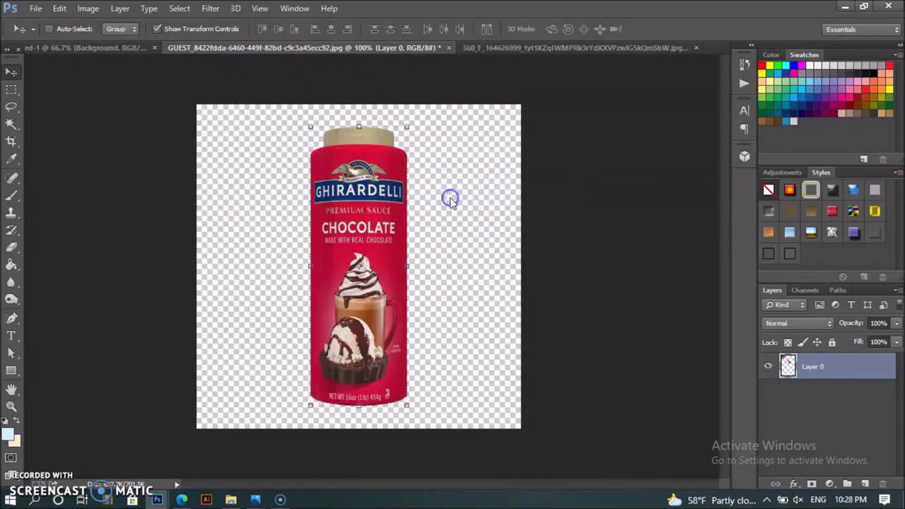
click(521, 48)
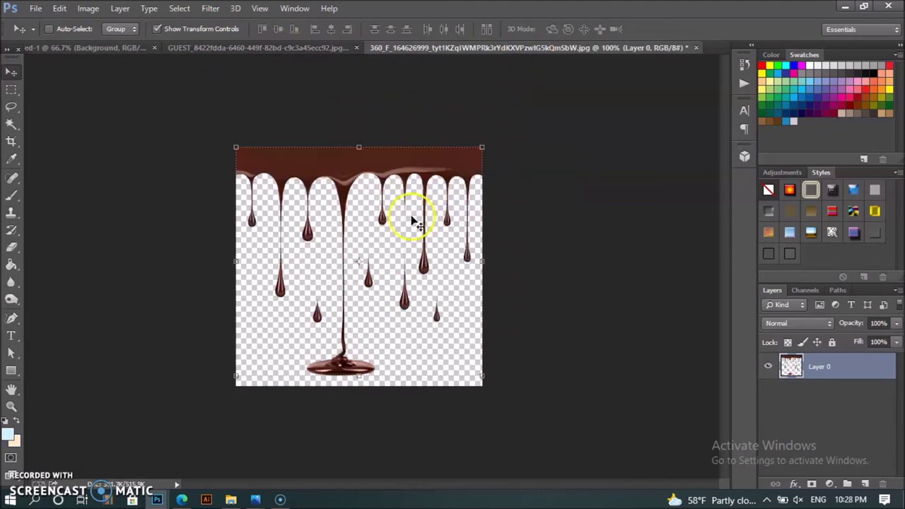
drag(396, 182, 428, 205)
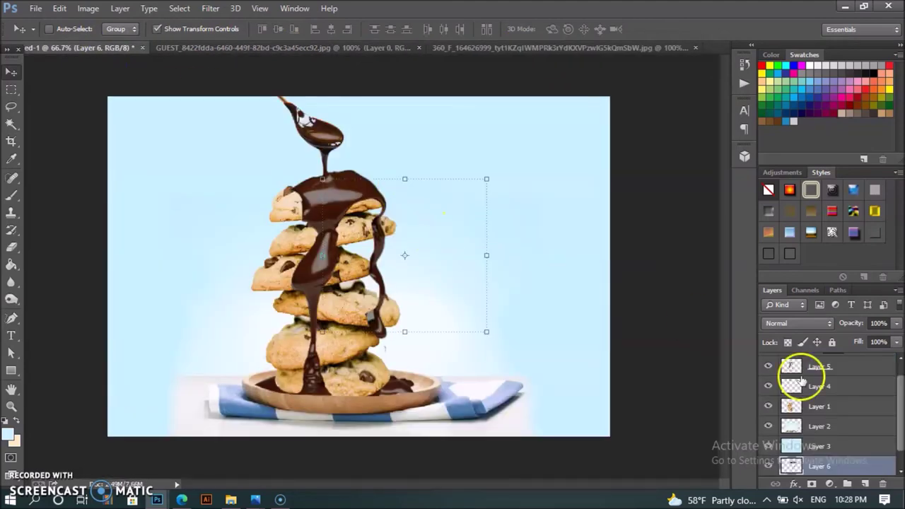
Move Layer 6 to the top, place the drips at the top-right corner, and erase their puddle
mouse_move(840, 460)
mouse_down()
mouse_move(833, 354)
mouse_move(834, 362)
mouse_up()
drag(442, 221, 559, 111)
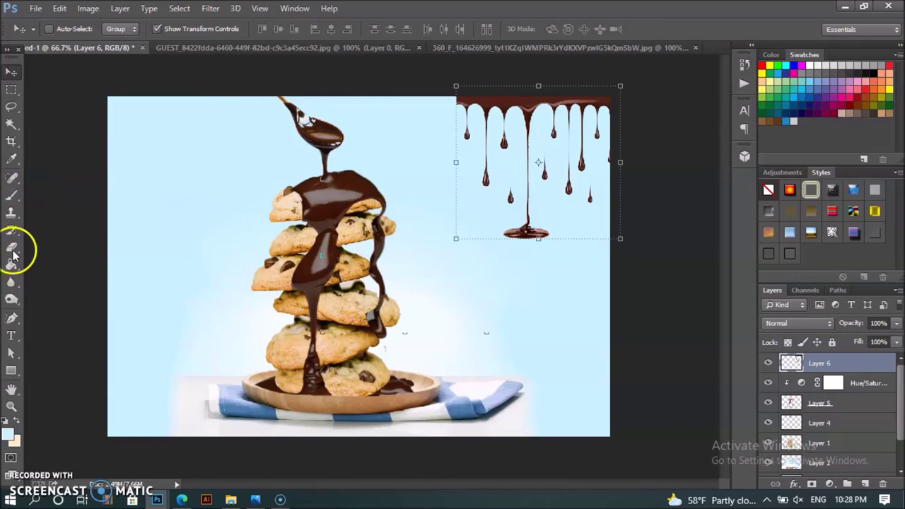
click(11, 246)
drag(439, 95, 453, 99)
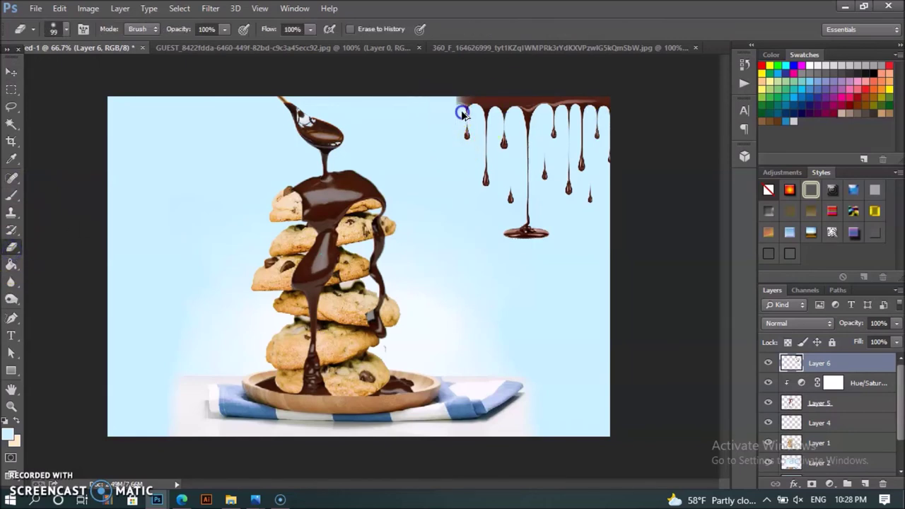
click(66, 28)
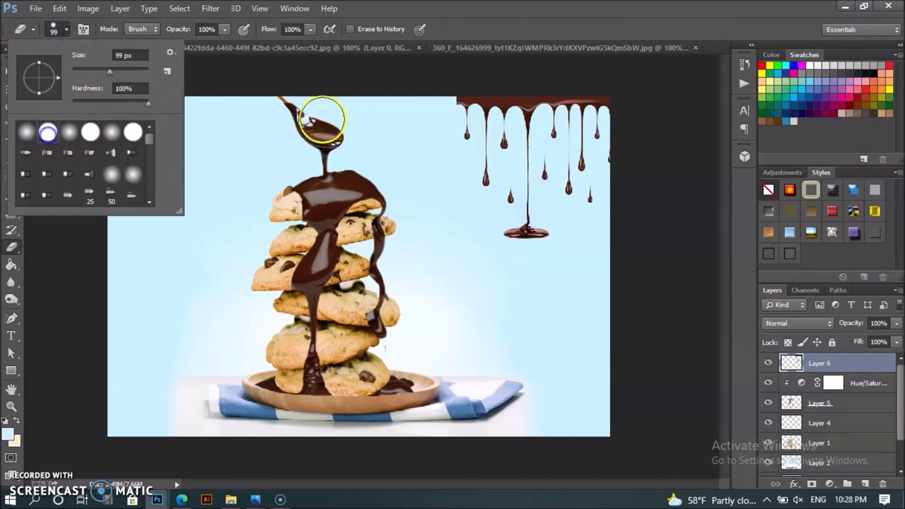
click(437, 95)
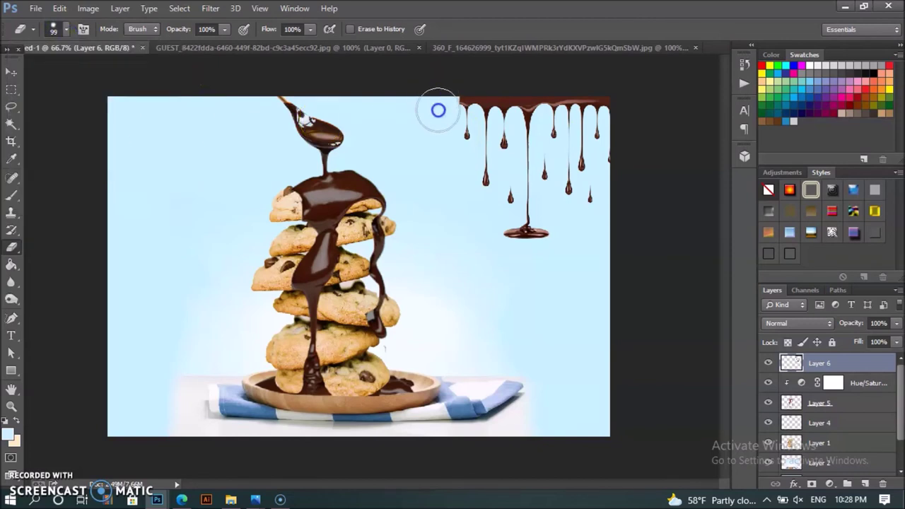
mouse_move(521, 262)
mouse_down()
mouse_move(495, 239)
mouse_move(550, 245)
mouse_move(533, 230)
mouse_up()
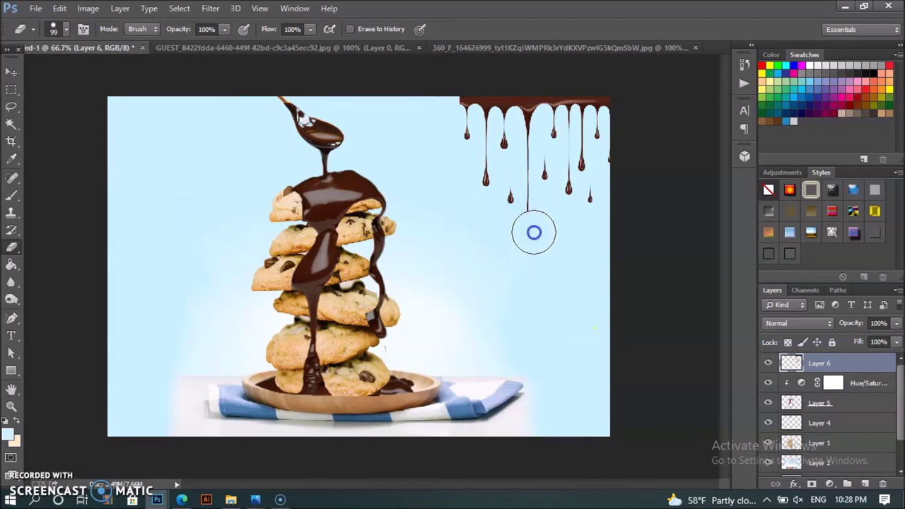
click(12, 71)
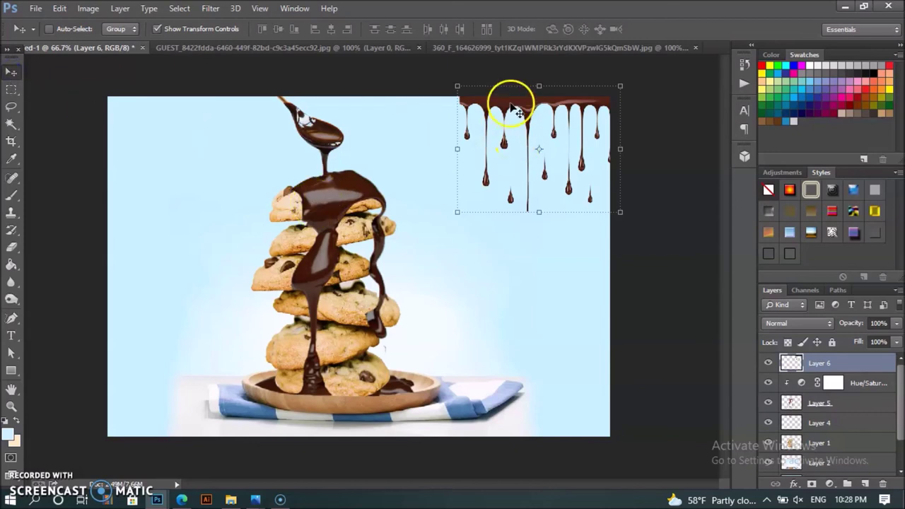
Alt-drag a copy of the drips to the top-left corner and realign both drip bands
mouse_move(516, 110)
mouse_down()
mouse_move(139, 166)
mouse_move(130, 110)
mouse_up()
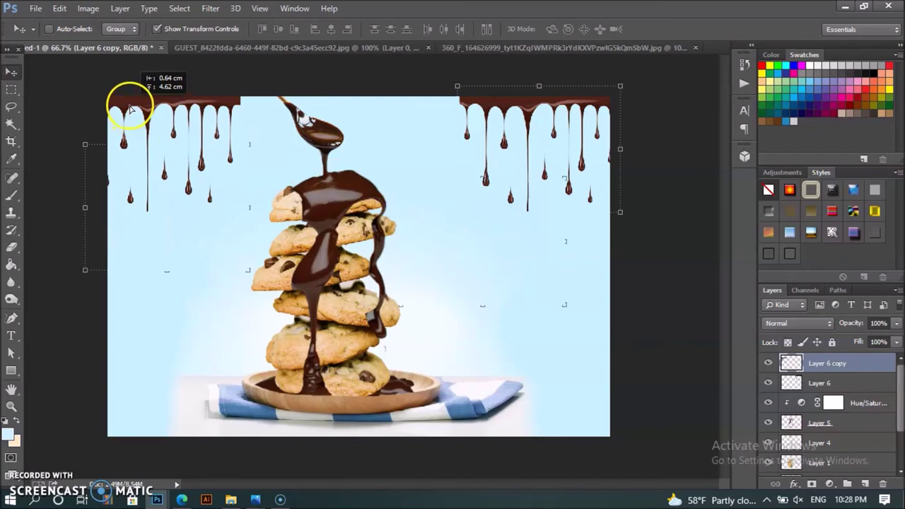
drag(131, 109, 121, 108)
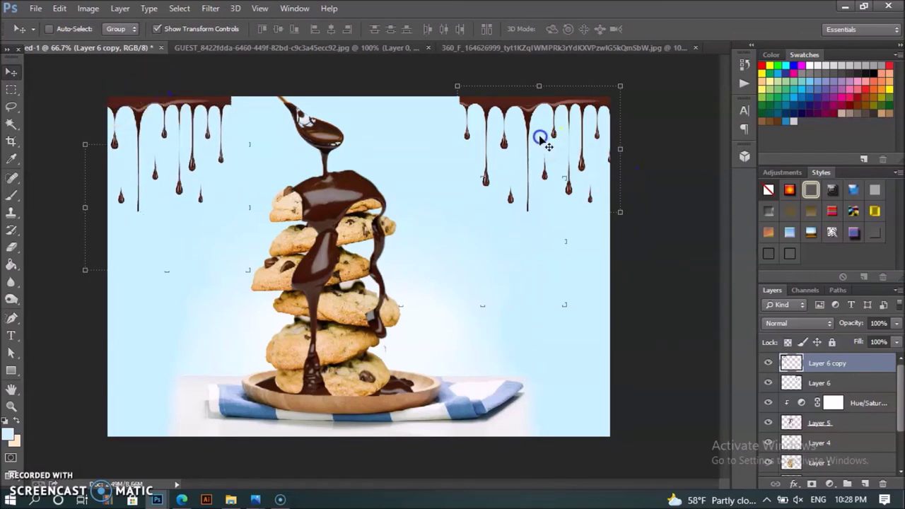
click(855, 380)
click(817, 387)
drag(580, 186, 549, 163)
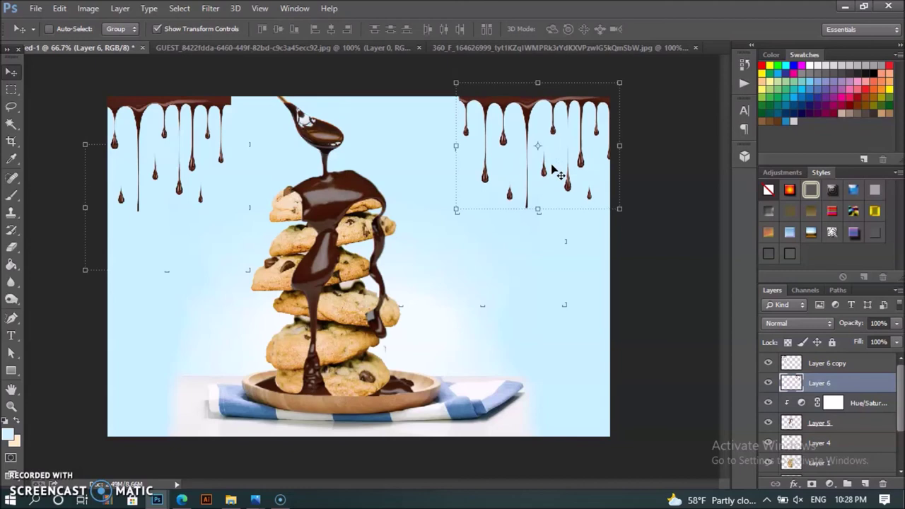
click(503, 262)
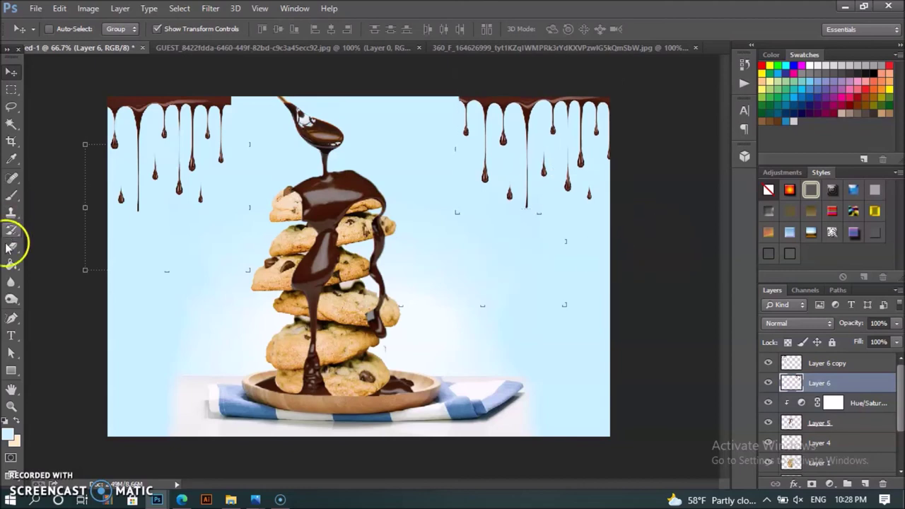
Erase the right end of the Layer 6 copy drip band
click(11, 244)
click(821, 362)
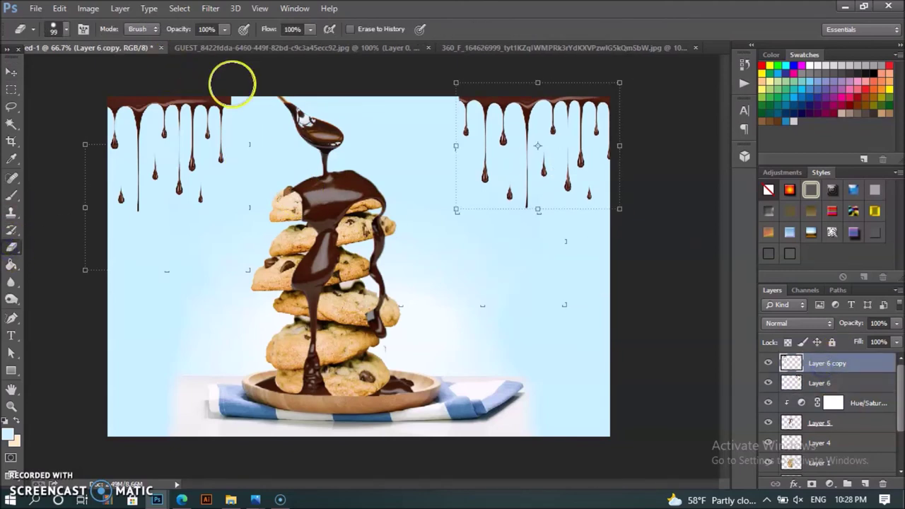
drag(247, 90, 250, 108)
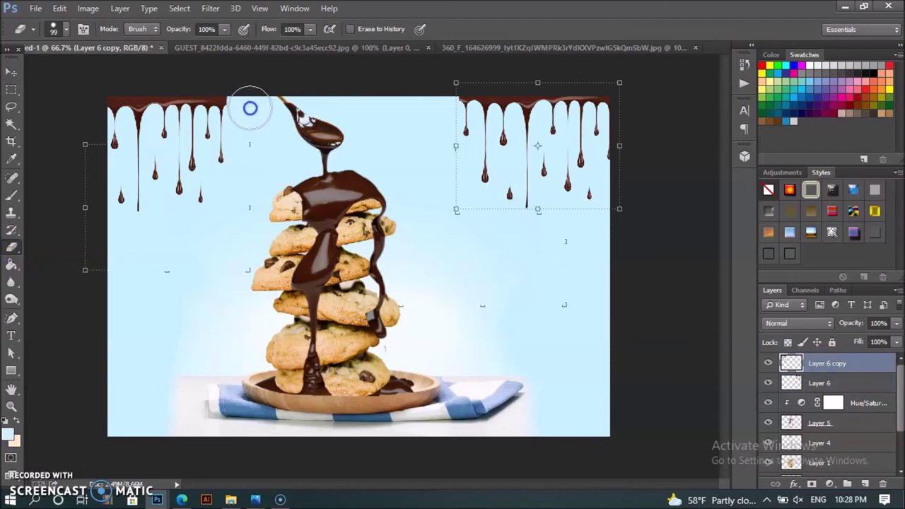
Duplicate the left drips again toward the centre-right of the canvas
click(11, 71)
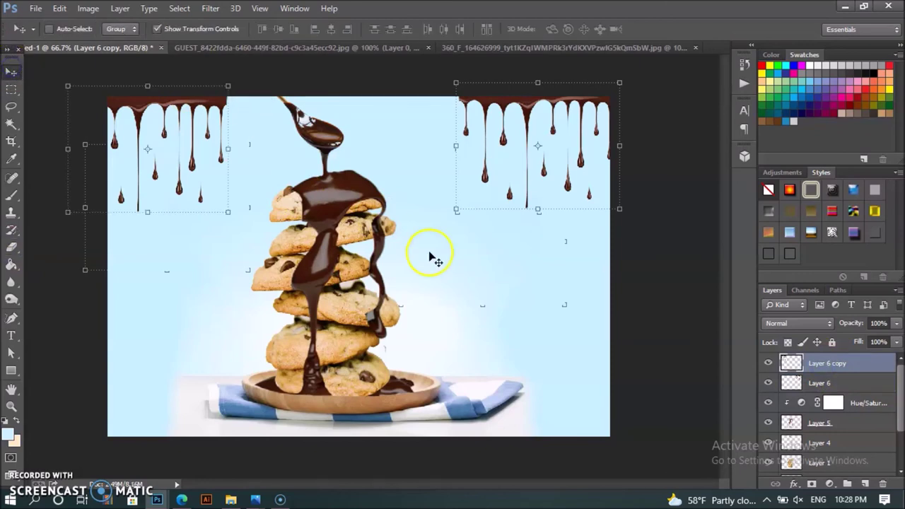
click(572, 288)
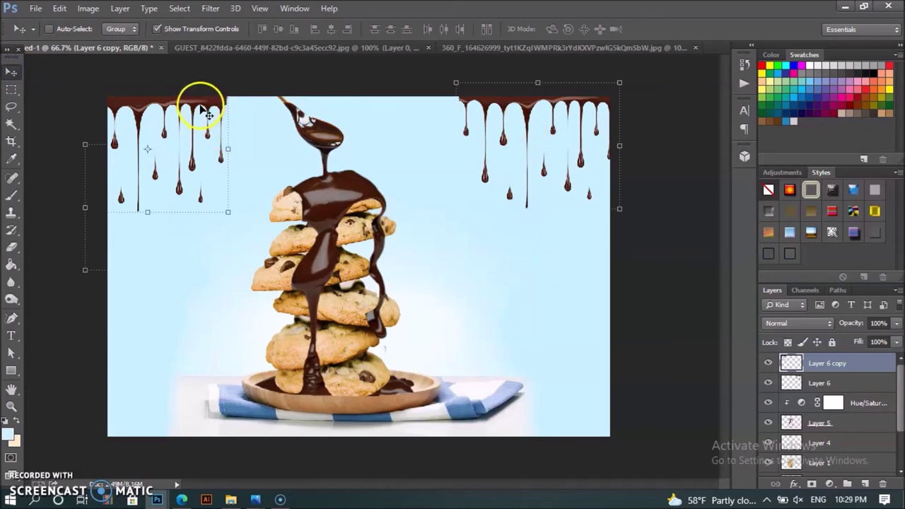
alt+drag(210, 118, 550, 272)
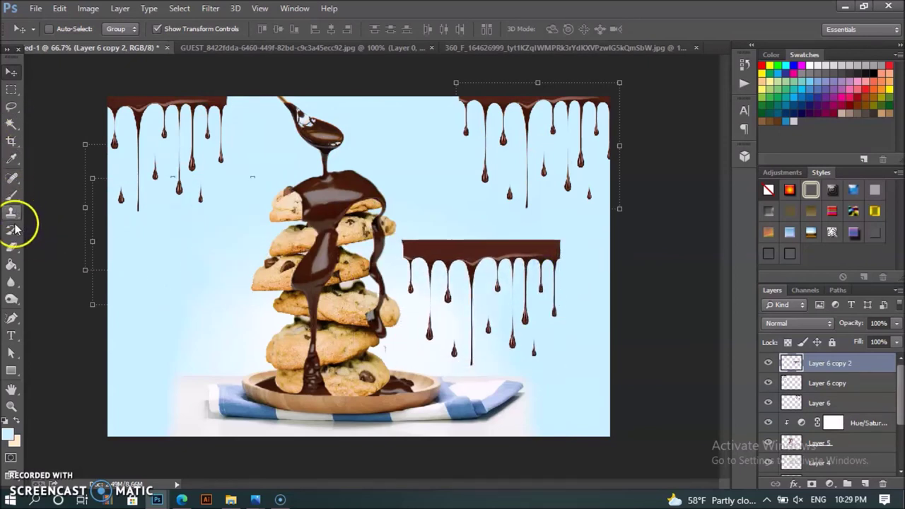
Erase the left part and top band of the new drip copy, leaving one drip
click(12, 246)
drag(520, 338, 396, 252)
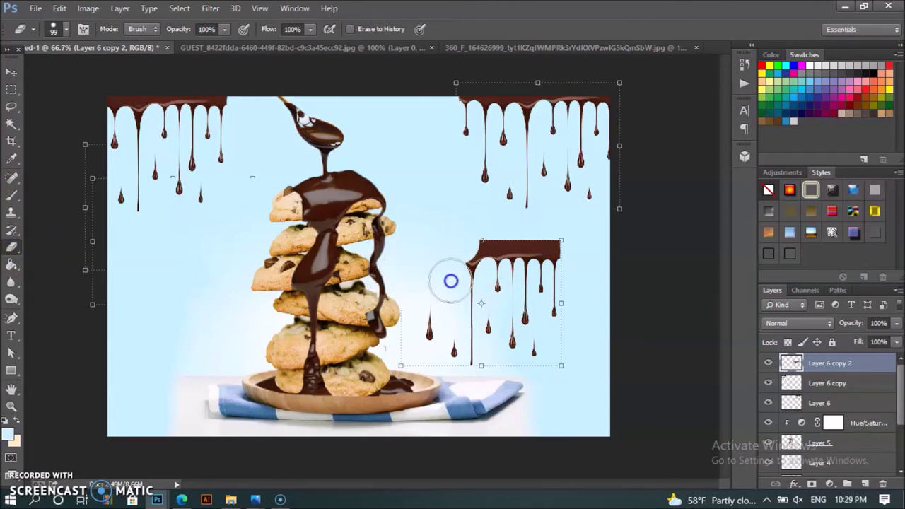
mouse_move(462, 259)
mouse_down()
mouse_move(552, 257)
mouse_move(478, 328)
mouse_move(470, 360)
mouse_up()
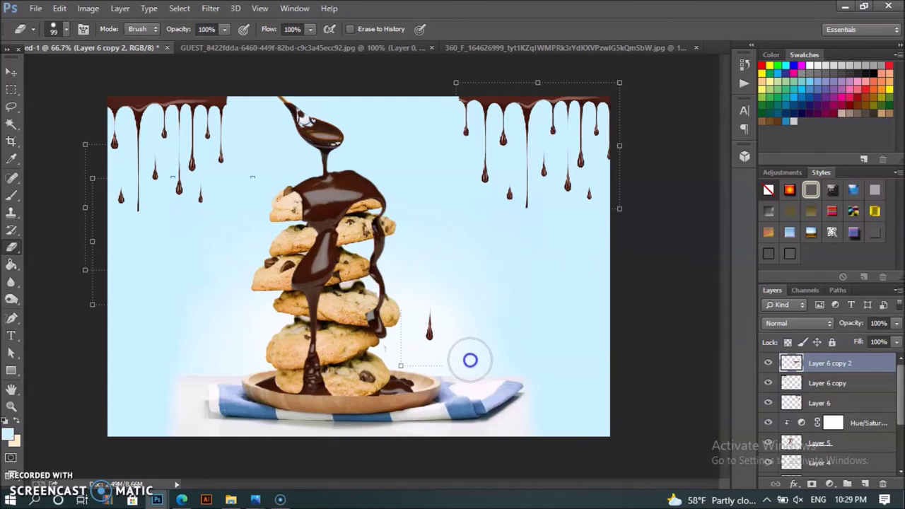
Tuck the single drip under the top drips, then drag the bottle from the GUEST image
click(12, 72)
click(435, 330)
mouse_move(434, 332)
mouse_down()
mouse_move(532, 220)
mouse_move(136, 235)
mouse_up()
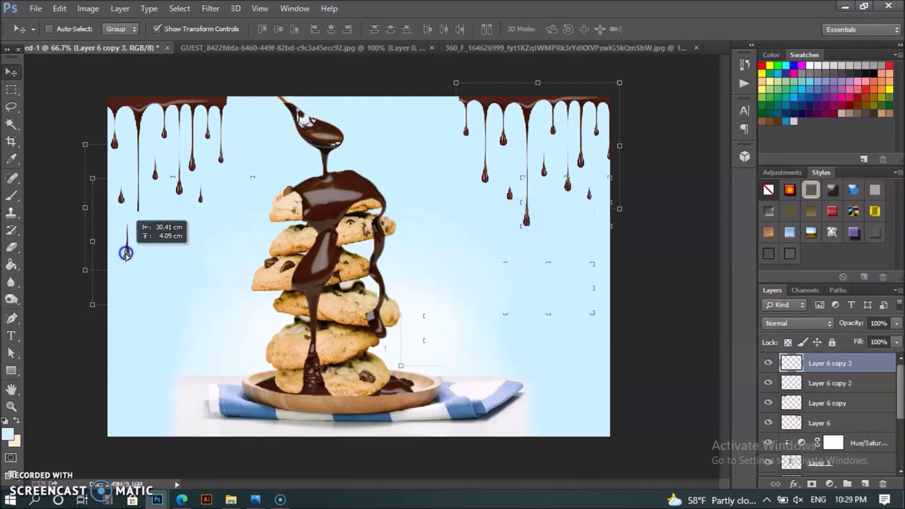
drag(135, 235, 137, 228)
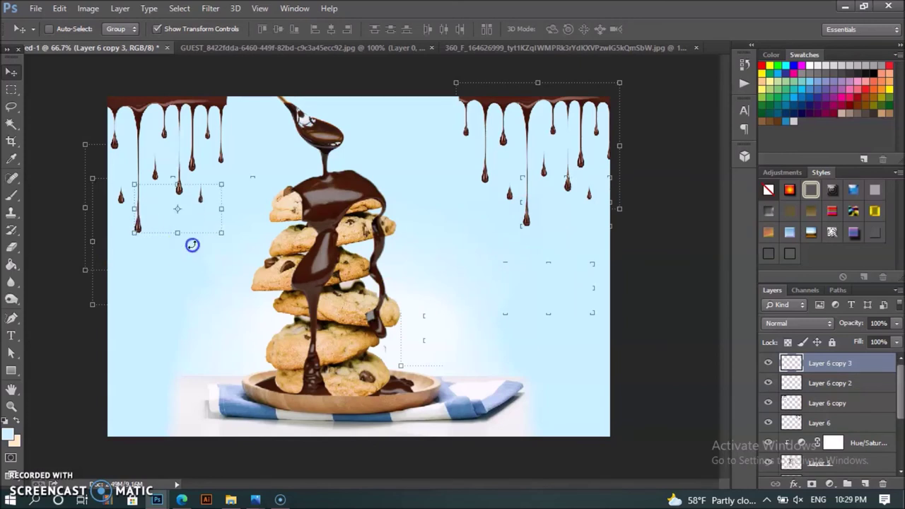
click(178, 276)
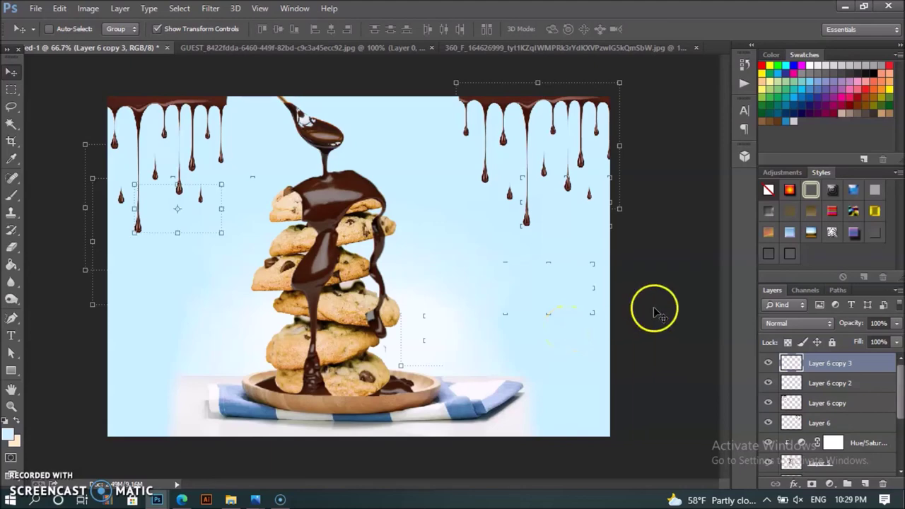
click(305, 51)
drag(384, 251, 118, 58)
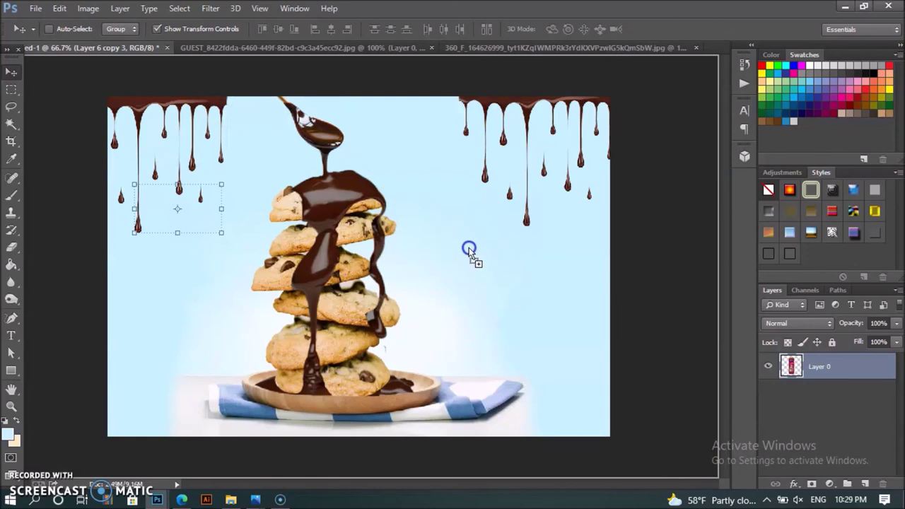
Drop the chocolate bottle into the cookie ad, shrink it, and park it bottom-right
drag(118, 57, 452, 205)
drag(427, 177, 461, 237)
key(Return)
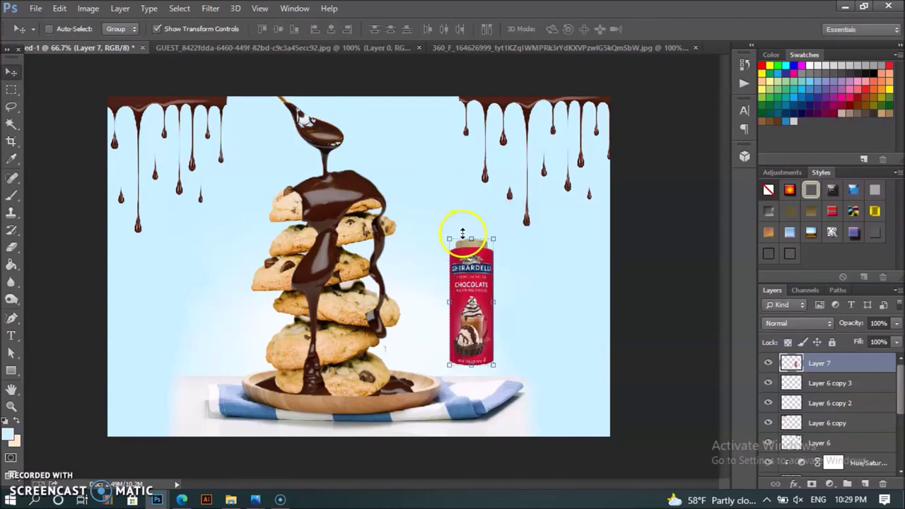
drag(474, 288, 574, 350)
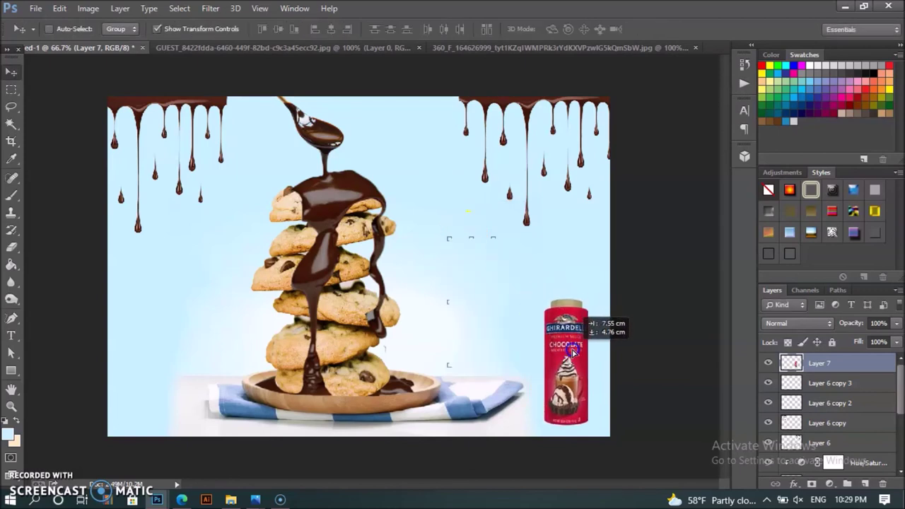
drag(574, 351, 573, 347)
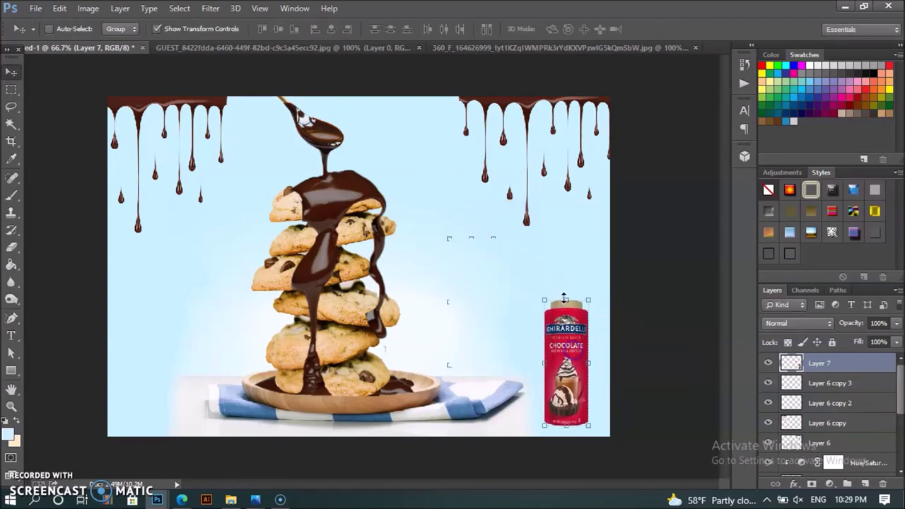
Check the top-right drips' Layer 6, then reselect the bottle's Layer 7
click(536, 138)
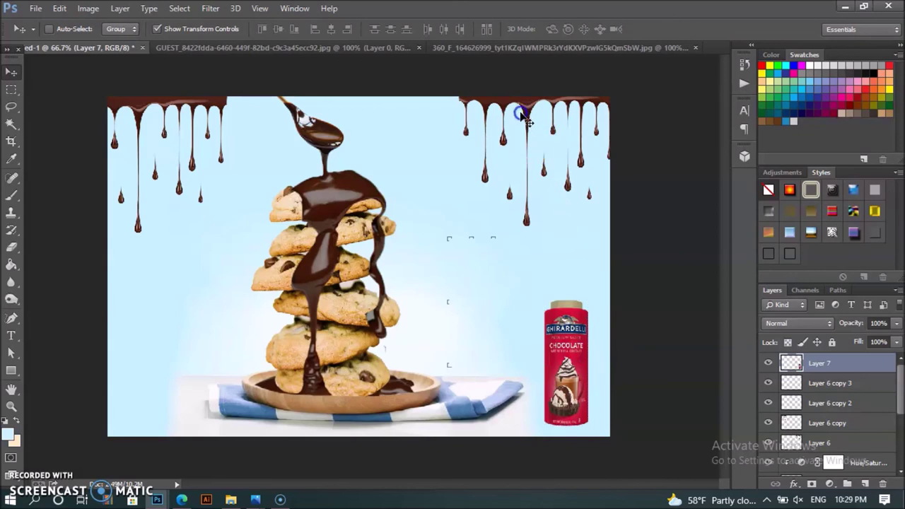
right_click(529, 110)
click(545, 115)
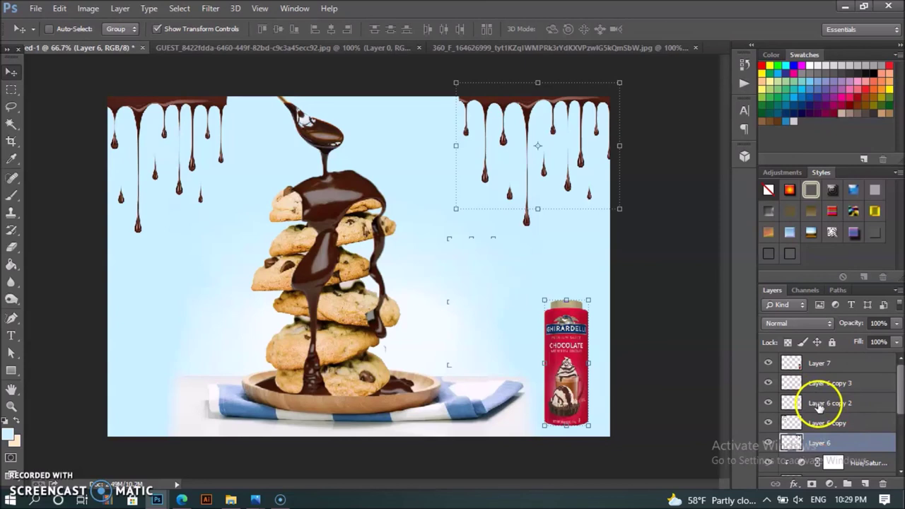
click(569, 264)
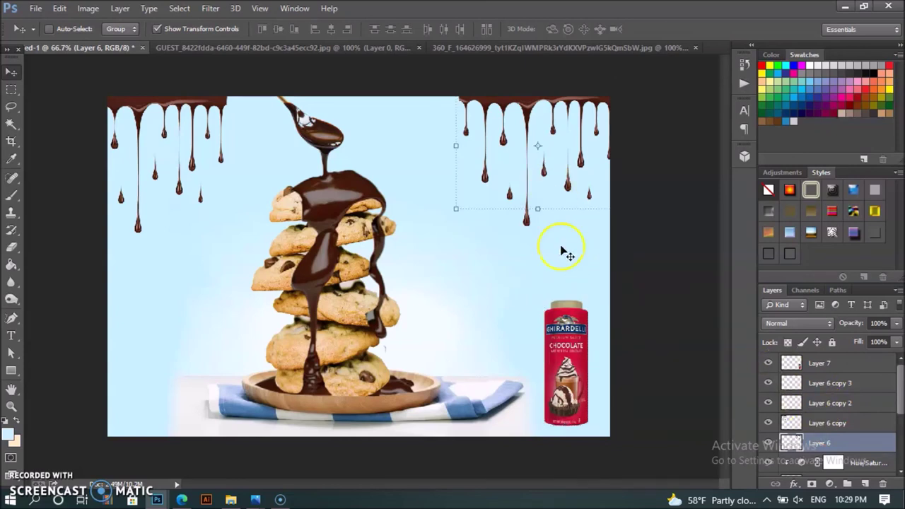
right_click(566, 344)
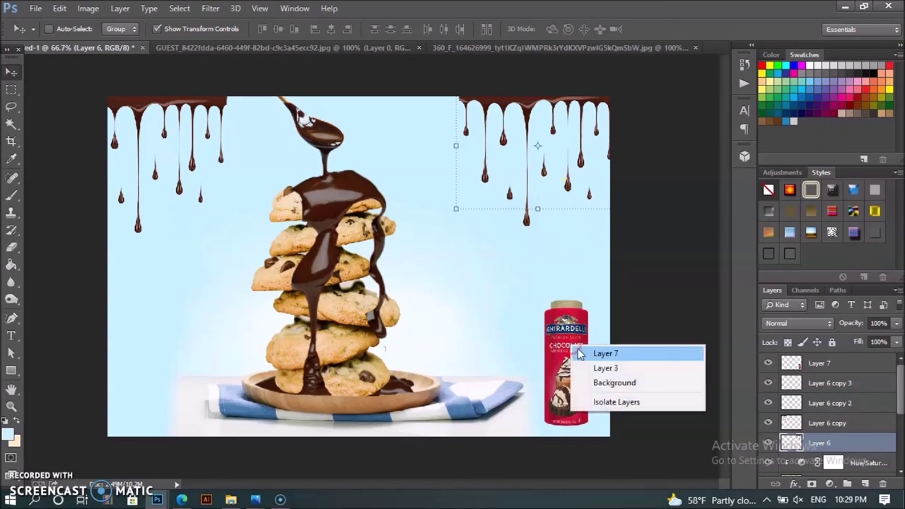
click(587, 352)
Move the bottle to the lower-left corner and nudge it slightly right
drag(565, 360, 293, 331)
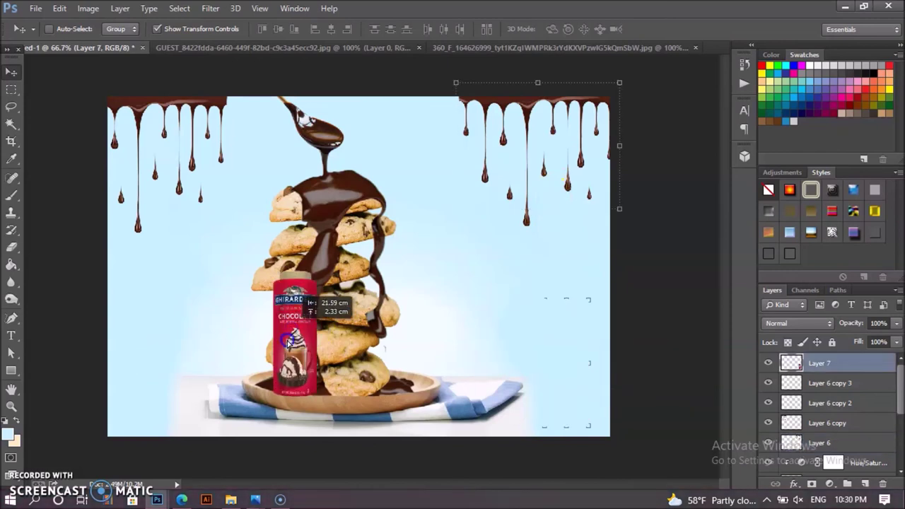
right_click(313, 340)
click(333, 346)
right_click(299, 353)
click(315, 356)
drag(300, 355, 154, 382)
key(Right)
key(Right)
key(Right)
key(Right)
key(Right)
key(Right)
key(Right)
key(Right)
key(Right)
key(Right)
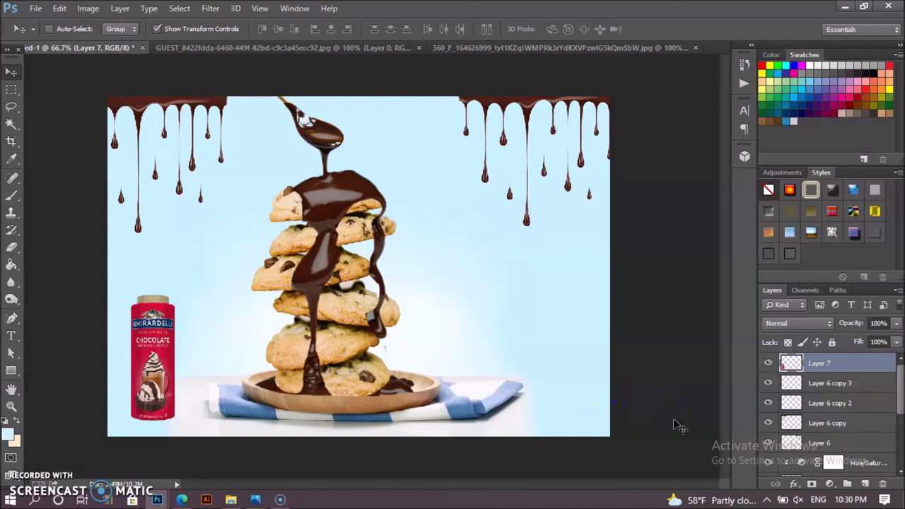
Start a new text layer on the canvas with the Horizontal Type tool
click(658, 448)
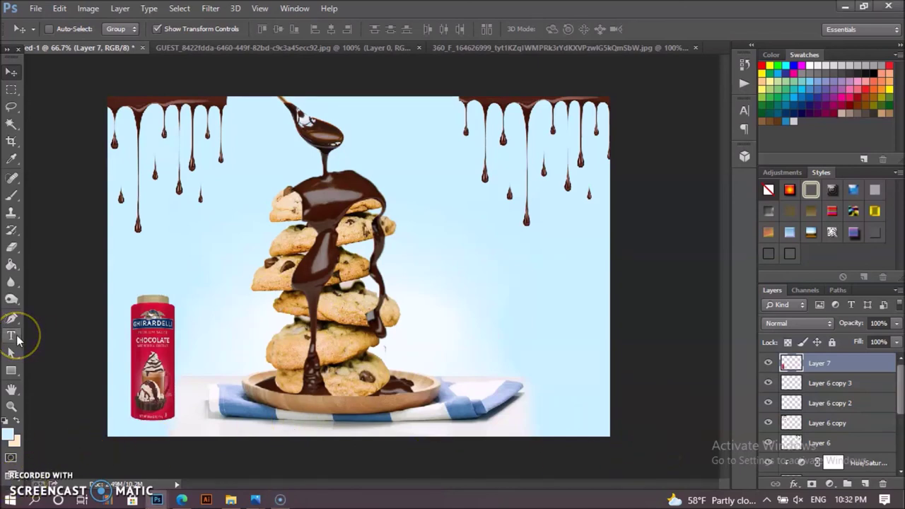
click(12, 337)
click(504, 280)
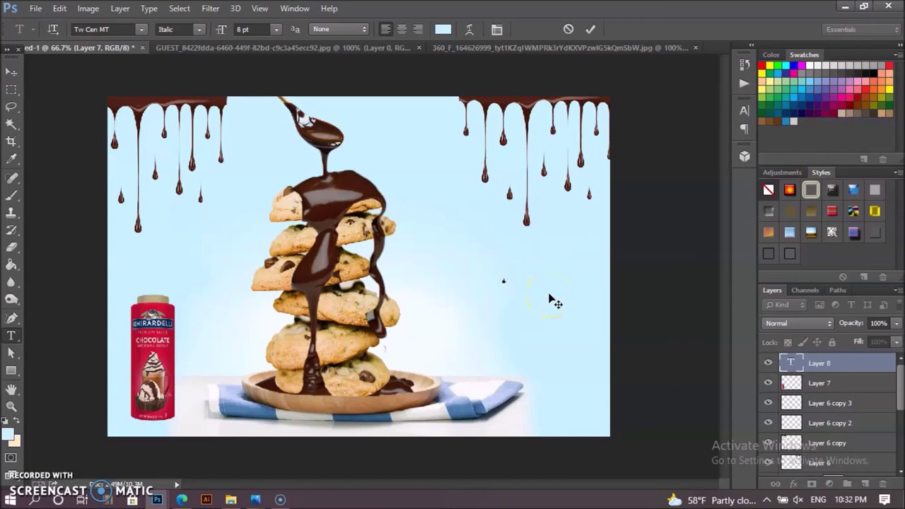
Set the text colour to dark chocolate brown #330000
click(443, 29)
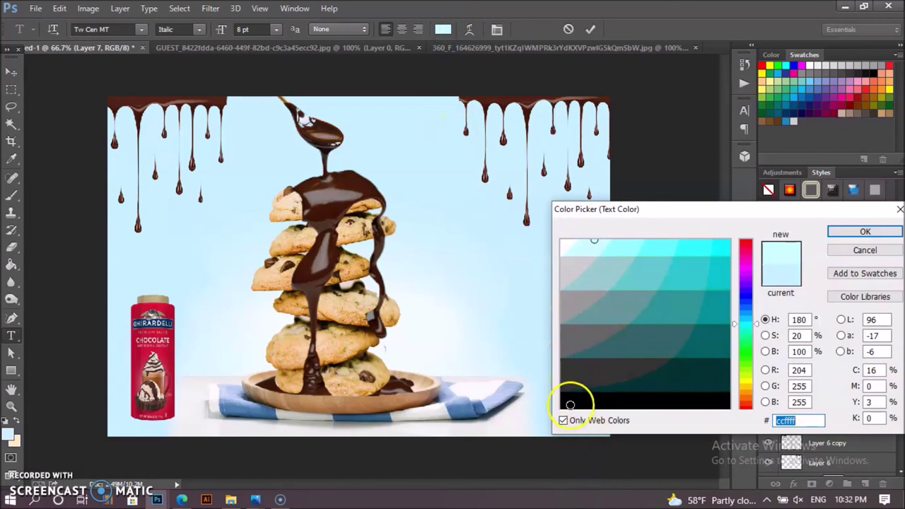
click(570, 405)
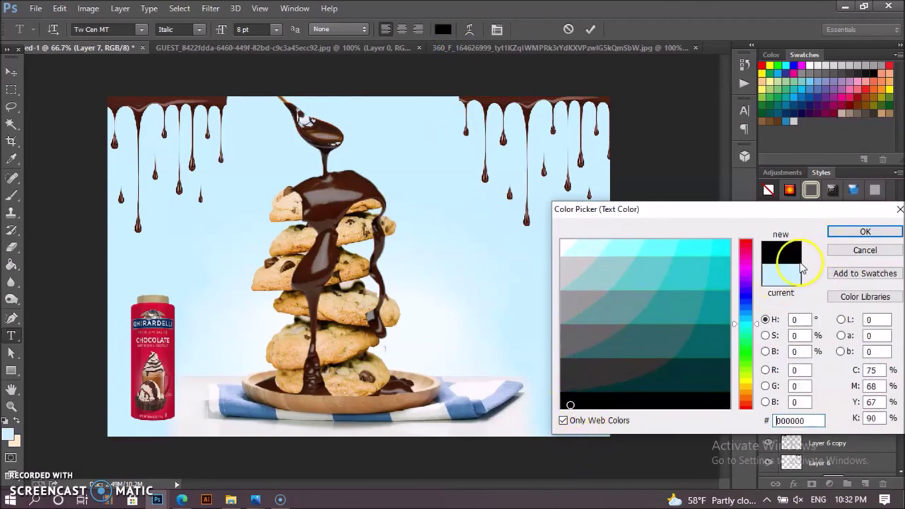
click(532, 102)
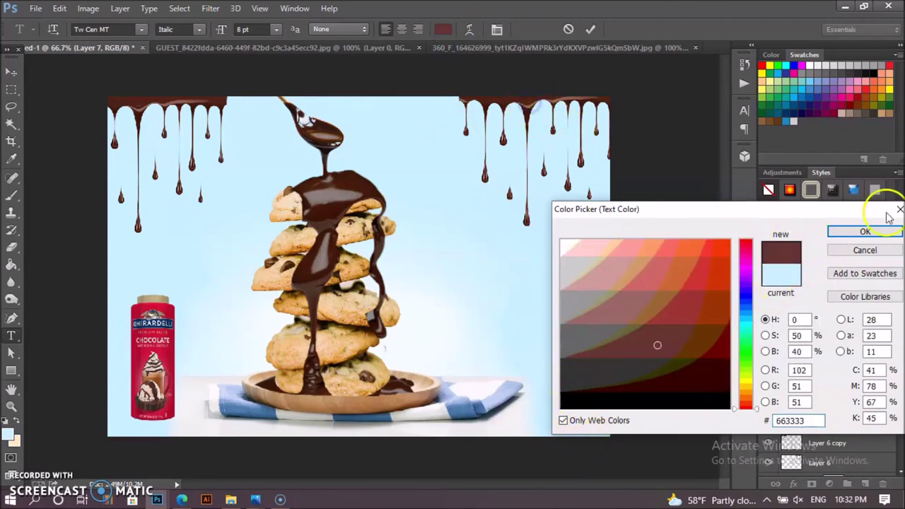
click(495, 96)
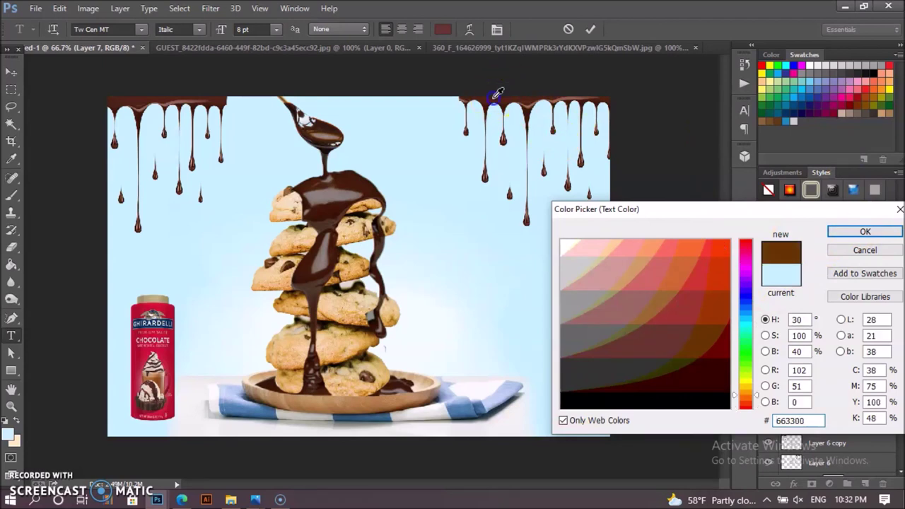
click(364, 196)
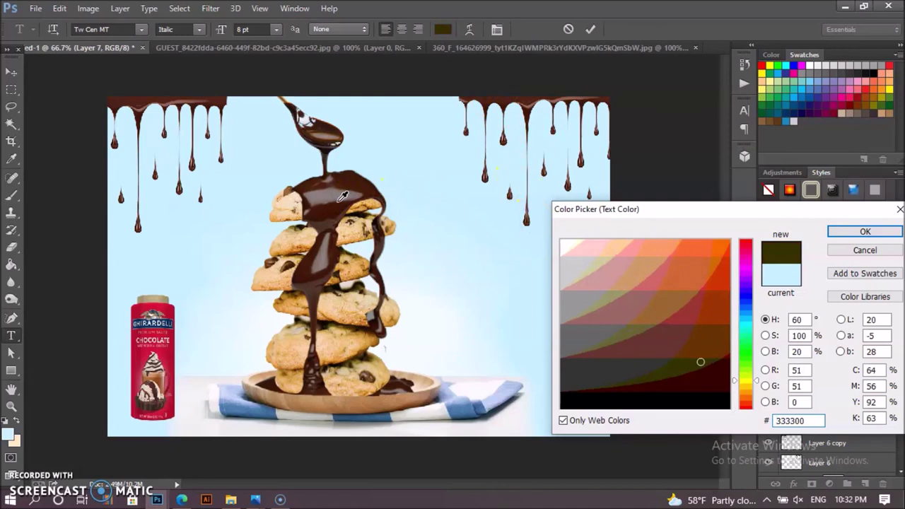
click(339, 204)
click(361, 178)
click(323, 131)
click(329, 132)
click(330, 141)
click(331, 140)
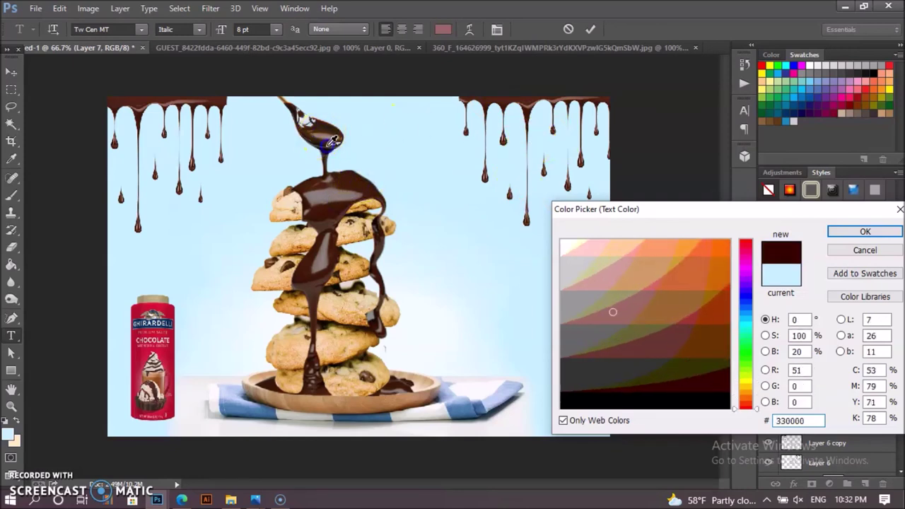
click(852, 232)
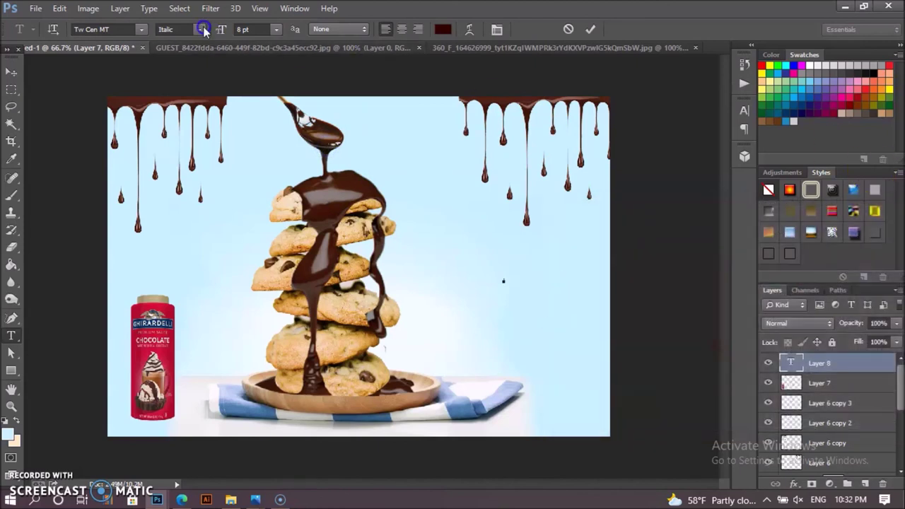
Set the font size to 18 pt
click(276, 30)
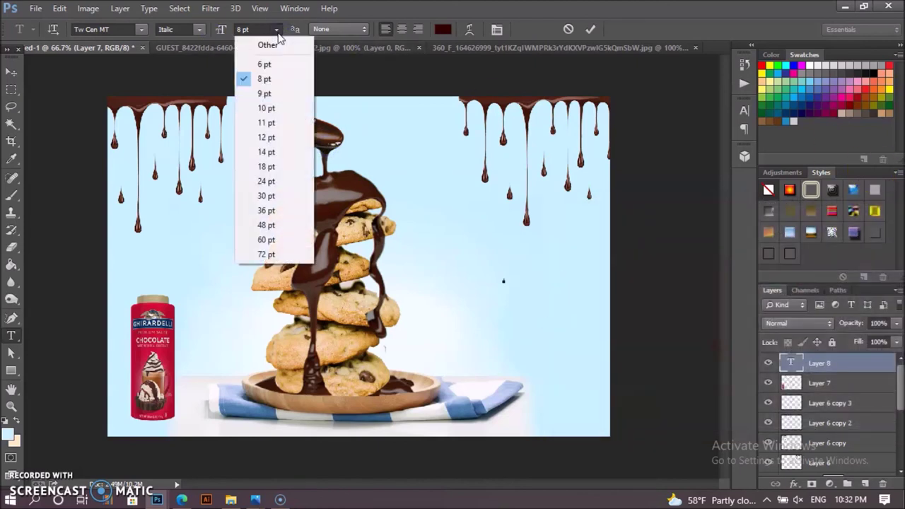
click(271, 166)
key(BackSpace)
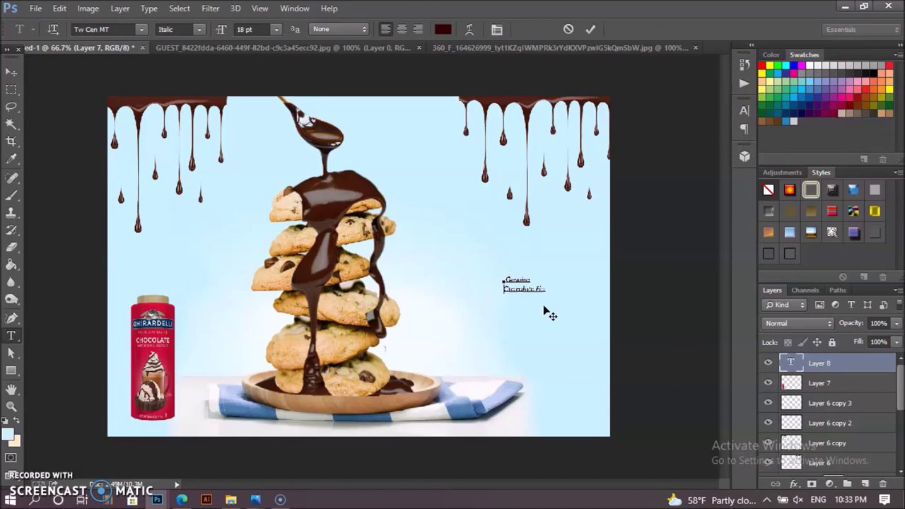
Make the 'Genuine Chocolate Flavour' text Bold at 60 pt
drag(560, 291, 485, 262)
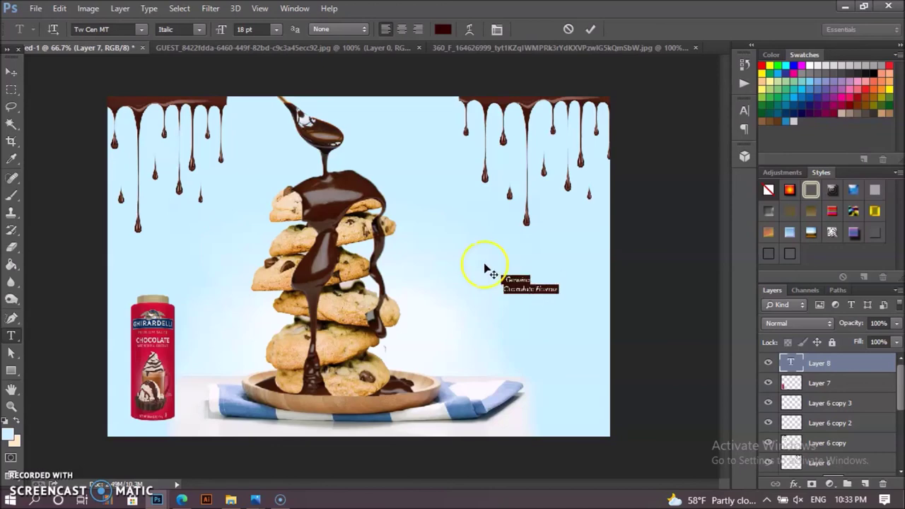
click(140, 30)
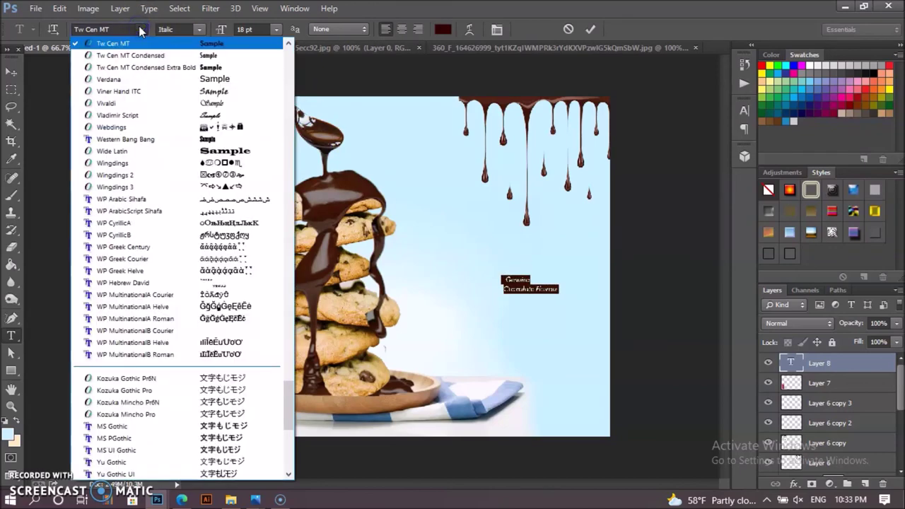
click(197, 29)
click(200, 31)
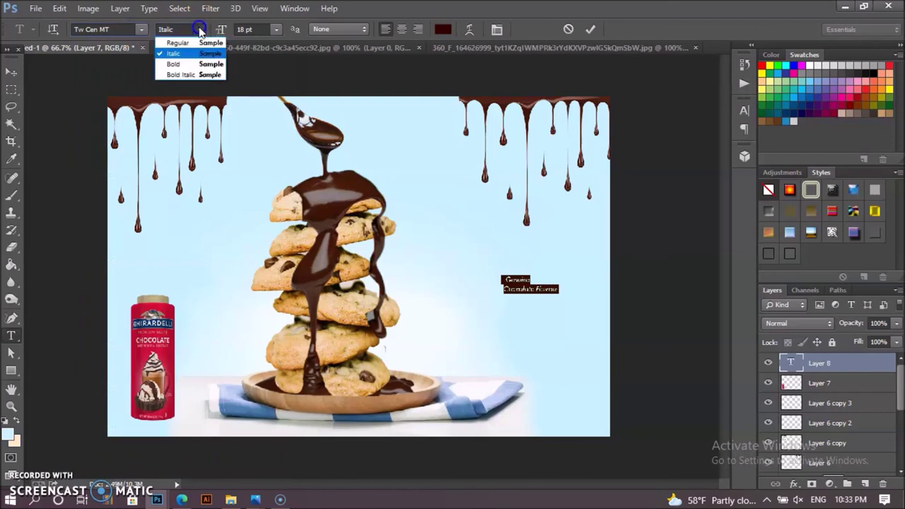
click(177, 64)
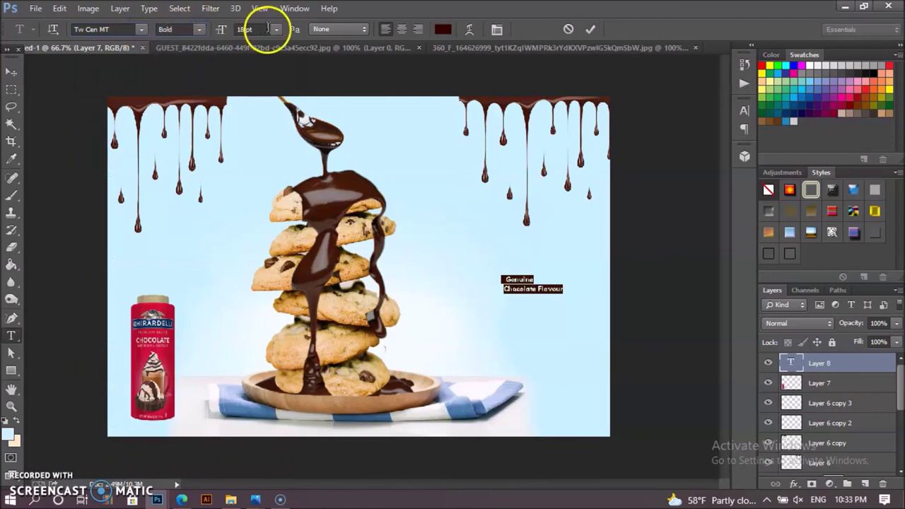
click(276, 29)
click(260, 226)
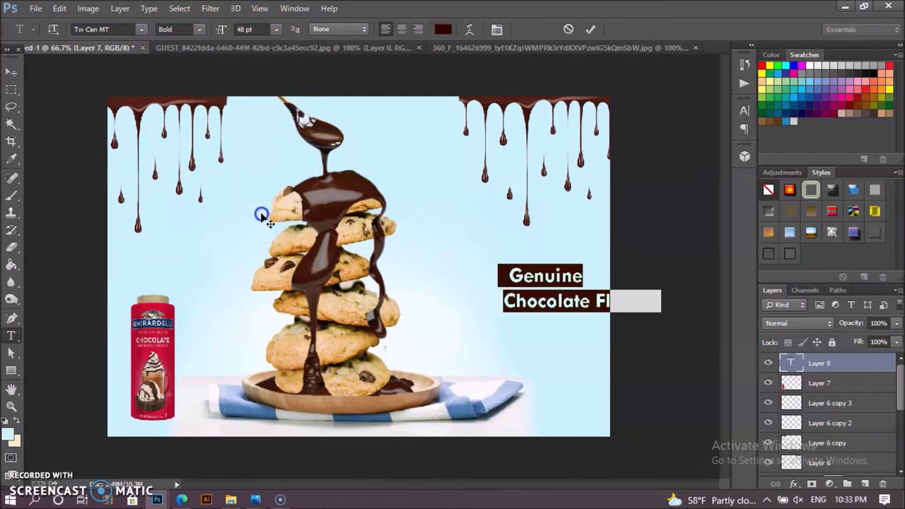
click(276, 29)
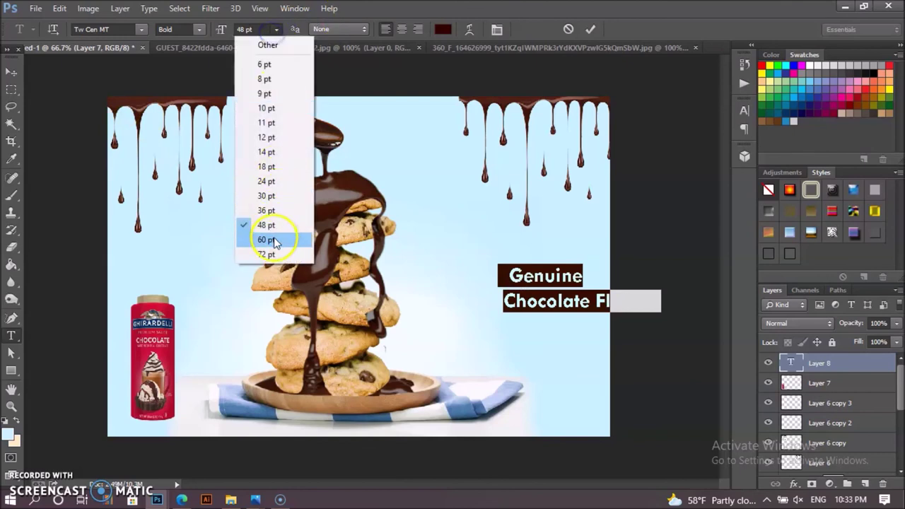
click(267, 238)
Move the headline left toward the cookie stack, then place the cursor before 'Flavour'
click(11, 72)
mouse_move(566, 291)
mouse_down()
mouse_move(487, 295)
mouse_move(476, 277)
mouse_up()
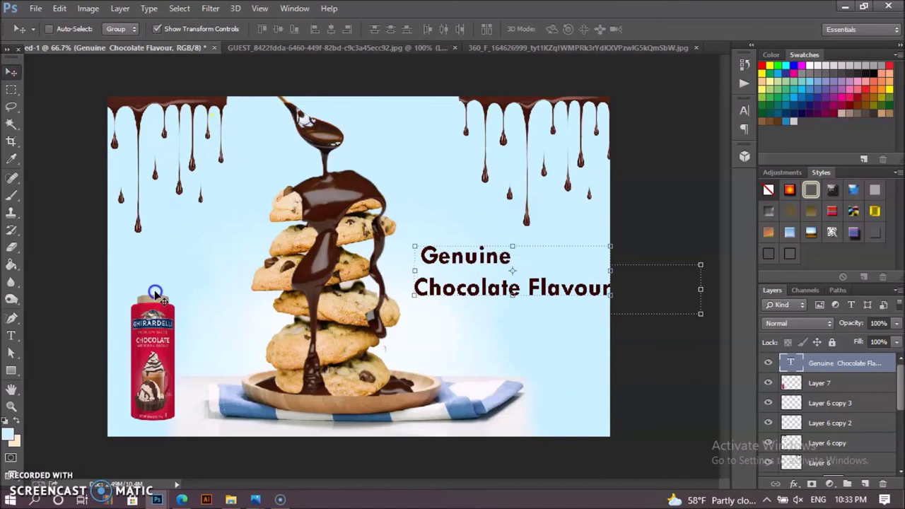
click(12, 336)
click(576, 311)
click(516, 289)
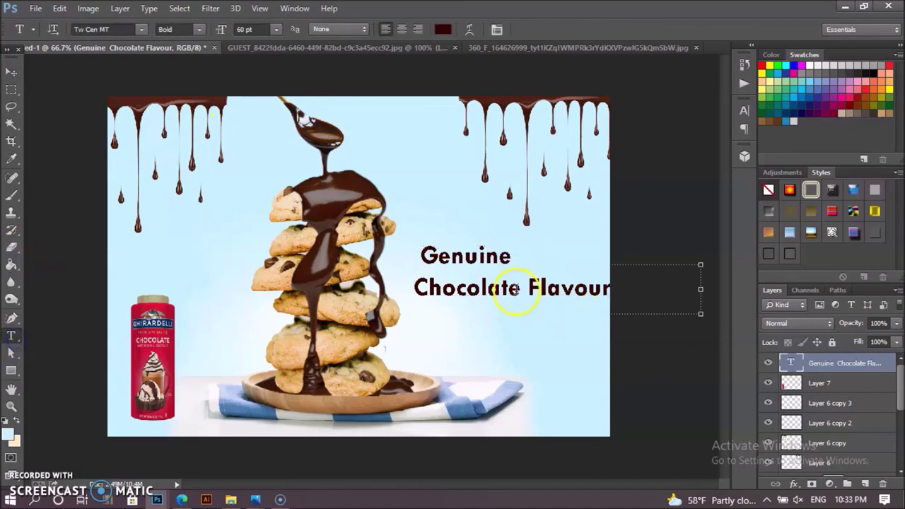
Break 'Flavour' onto its own line, centre-align the headline, and shift it right
key(Return)
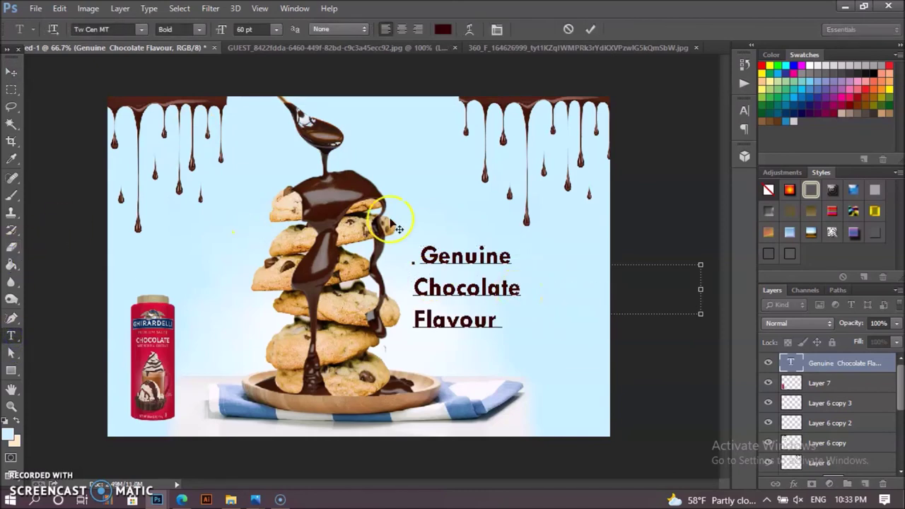
key(ctrl+a)
click(401, 29)
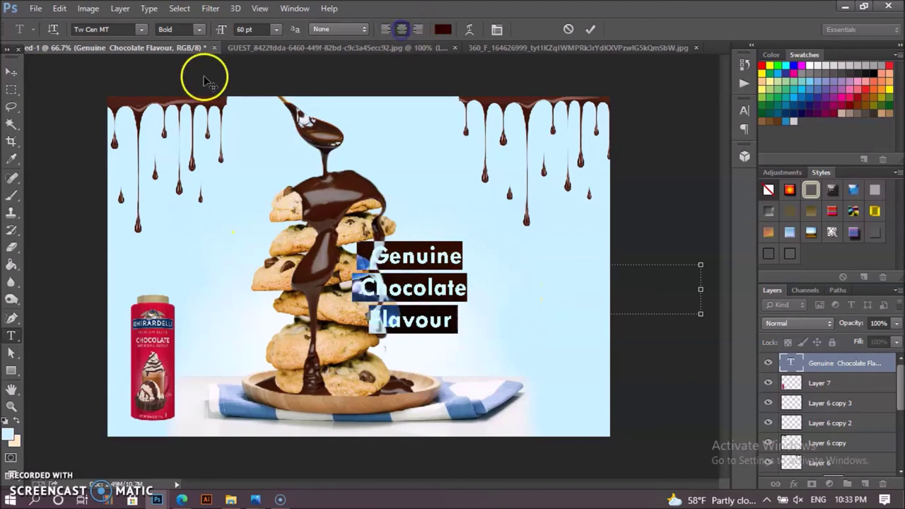
click(11, 71)
drag(428, 294, 525, 297)
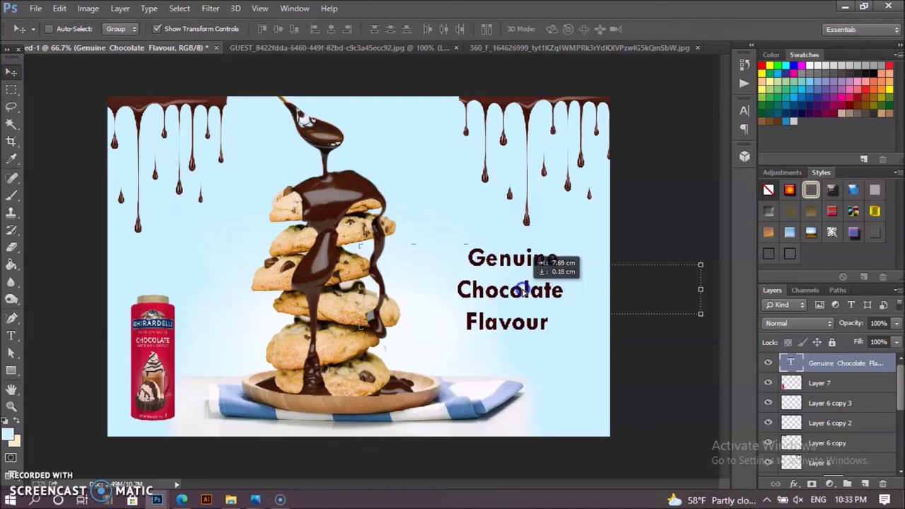
drag(524, 297, 521, 297)
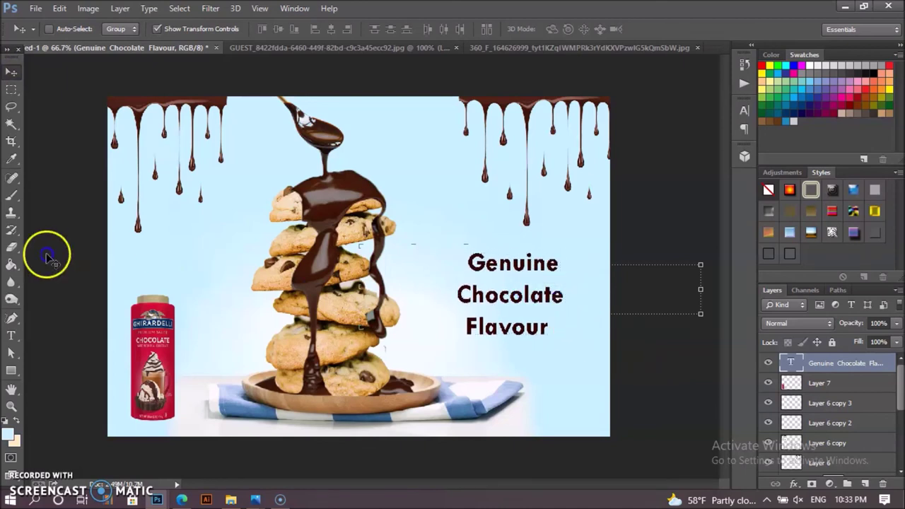
Enlarge the headline to 72 pt and fine-tune its position beside the cookies
click(12, 335)
click(523, 301)
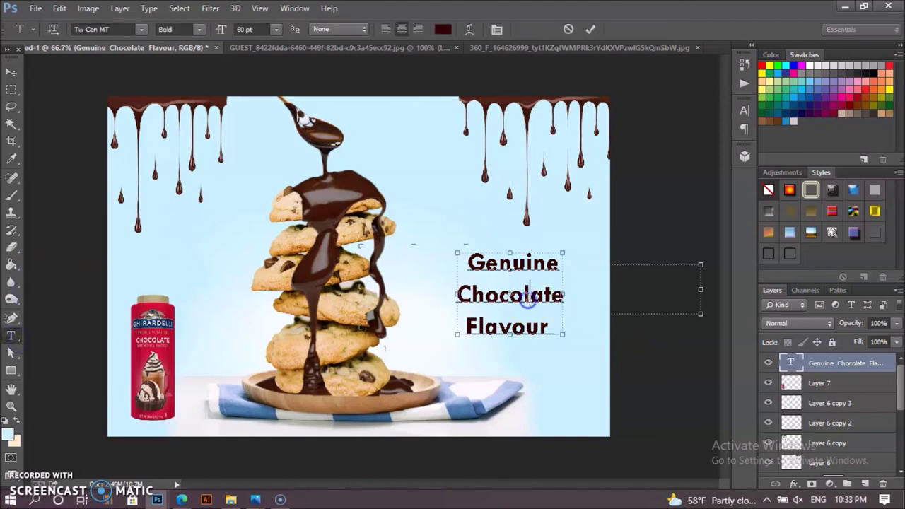
key(ctrl+a)
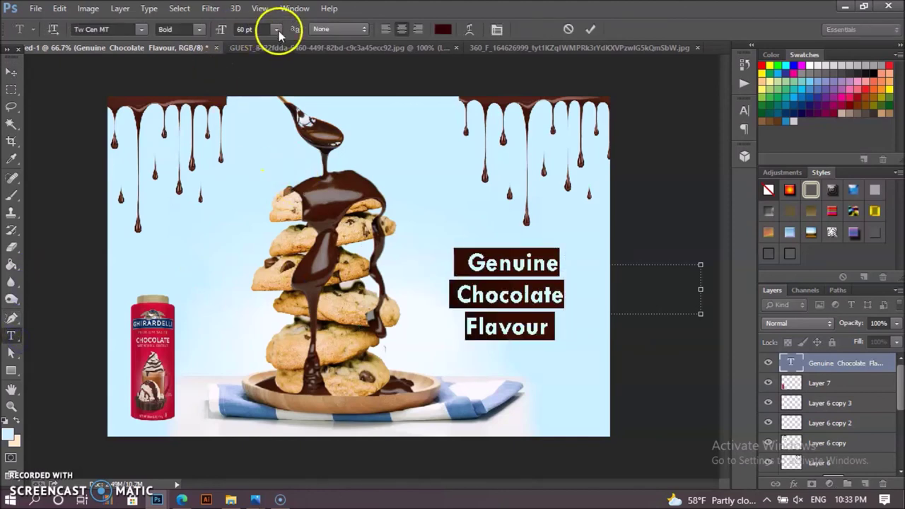
click(276, 30)
click(272, 249)
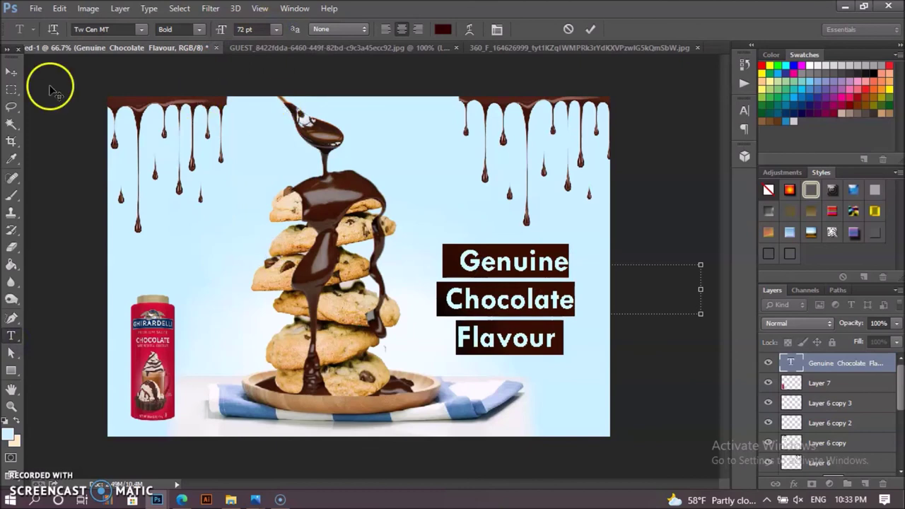
click(12, 72)
drag(567, 269, 564, 260)
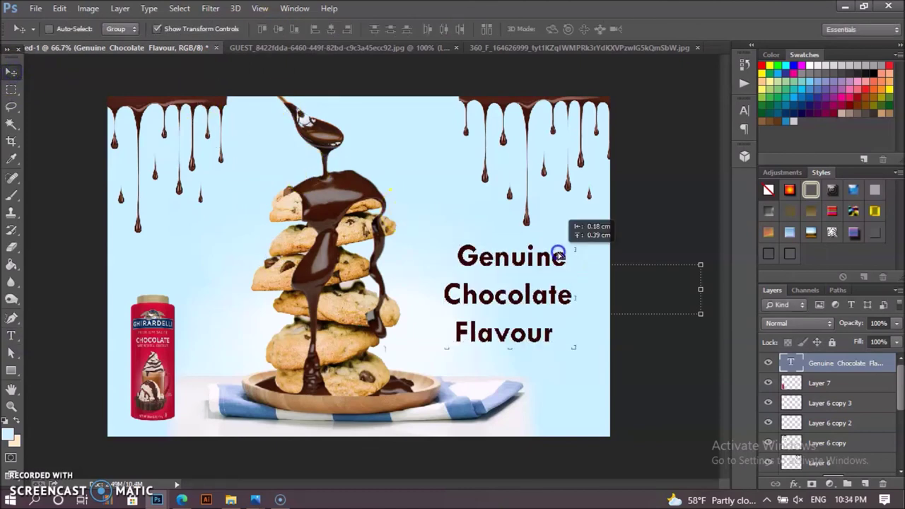
drag(564, 262, 565, 263)
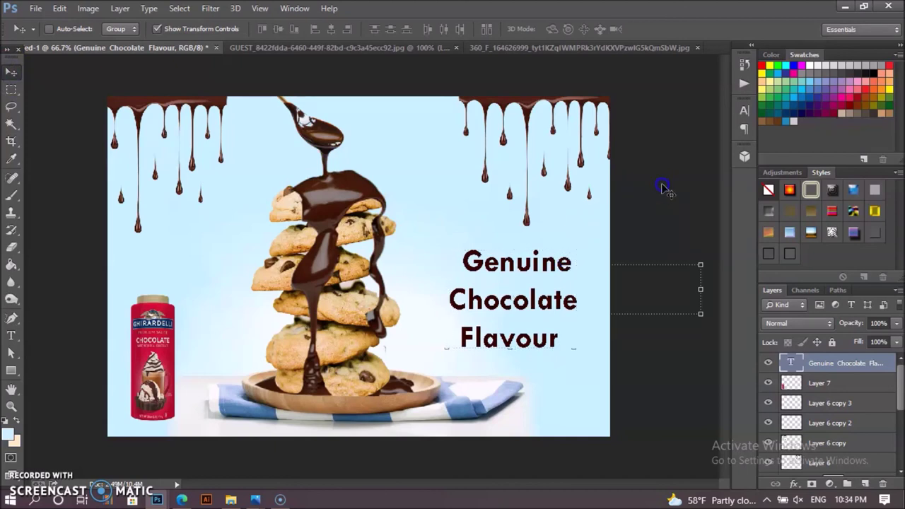
key(Up)
key(Up)
key(Up)
key(Up)
key(Up)
key(Up)
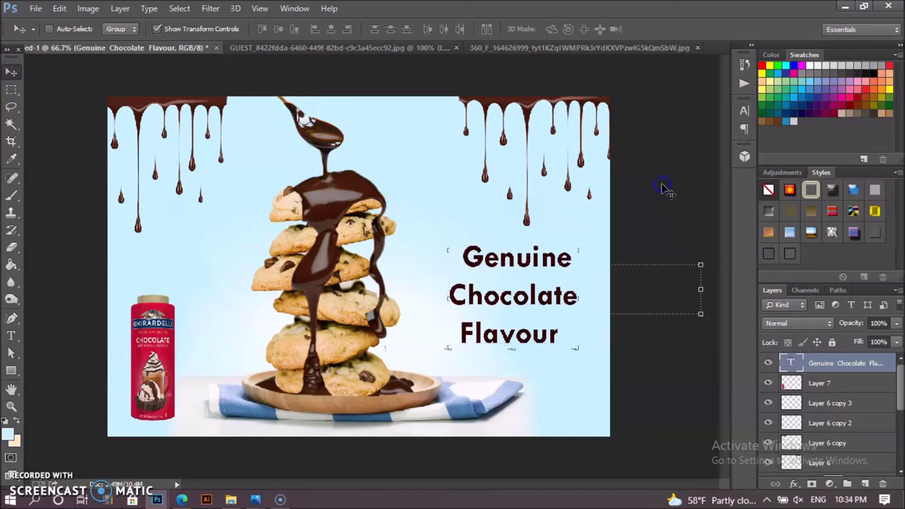
click(671, 212)
Select the bottle's Layer 7 and scale the chocolate bottle up to about 116%
right_click(150, 332)
click(172, 350)
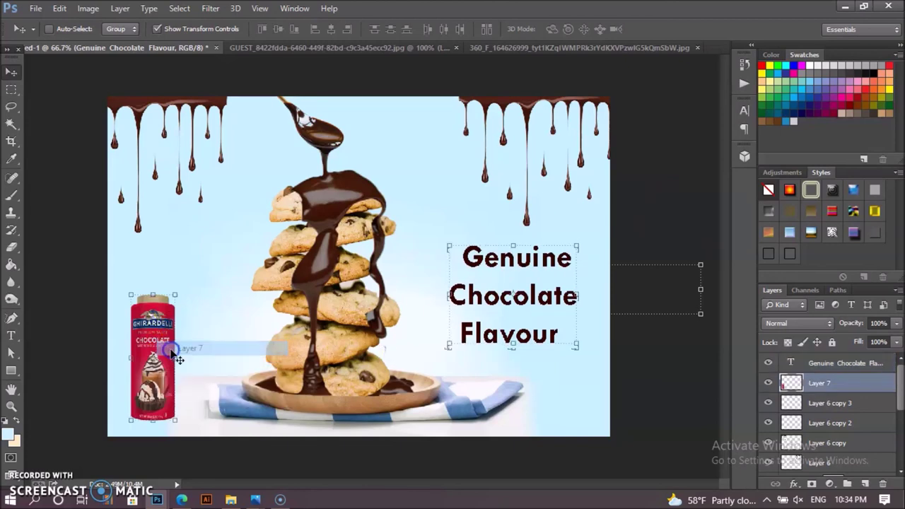
key(Right)
key(Right)
key(Right)
key(Right)
key(Right)
key(Right)
click(179, 294)
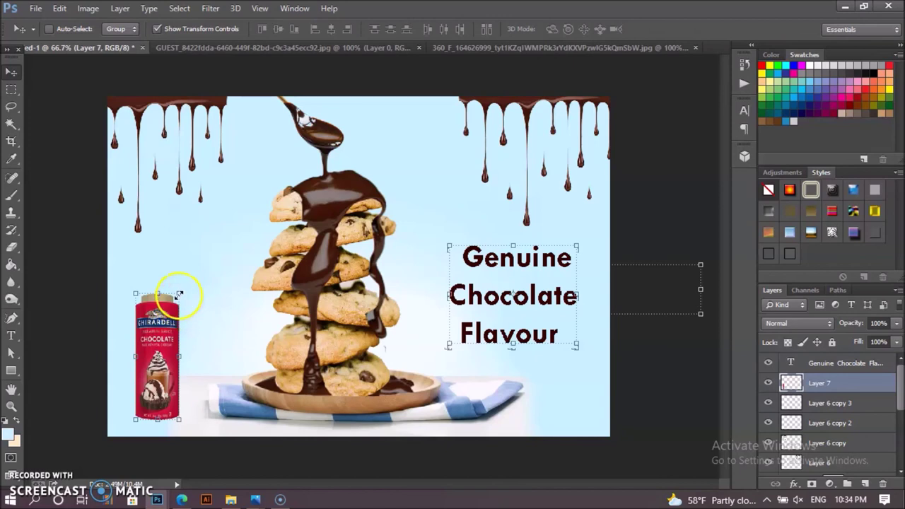
drag(179, 293, 187, 276)
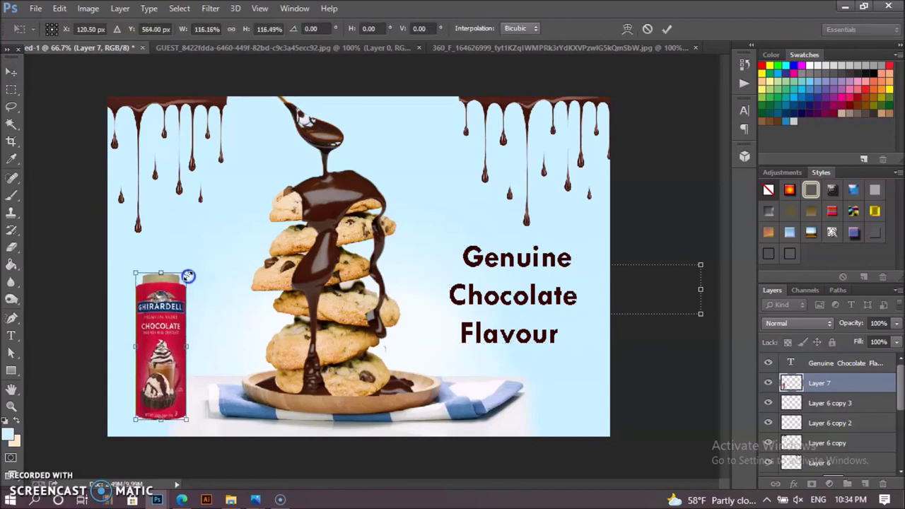
key(Return)
Nudge the bottle into place in the lower-left corner
key(Left)
key(Left)
key(Left)
key(Left)
key(Left)
key(Left)
key(Up)
key(Up)
key(Up)
key(Up)
key(Up)
key(Up)
key(Right)
key(Right)
key(Right)
key(Right)
key(Right)
key(Right)
key(Down)
key(Down)
key(Down)
key(Down)
key(Down)
key(Down)
key(Down)
click(233, 283)
click(646, 406)
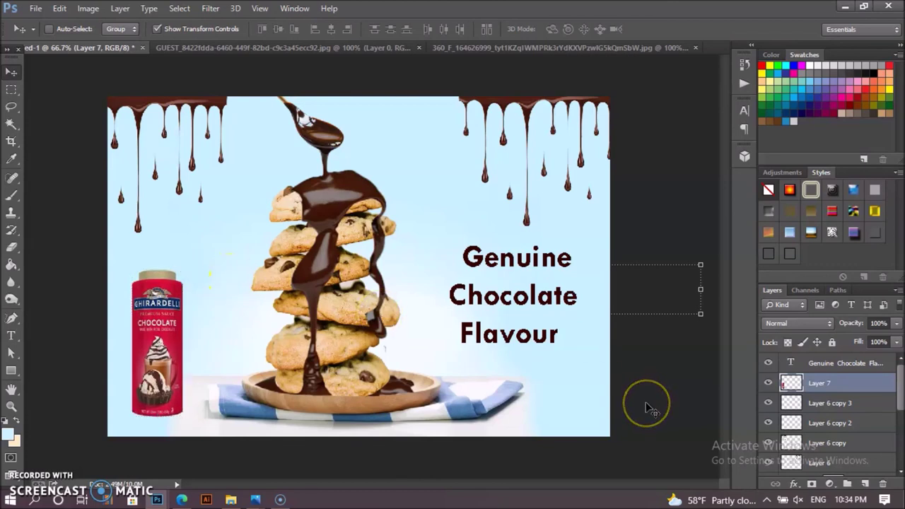
click(163, 361)
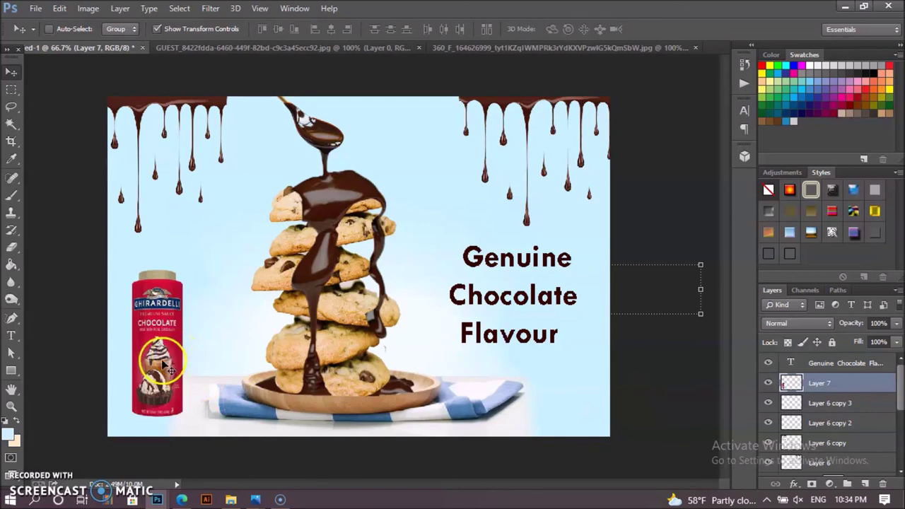
click(88, 369)
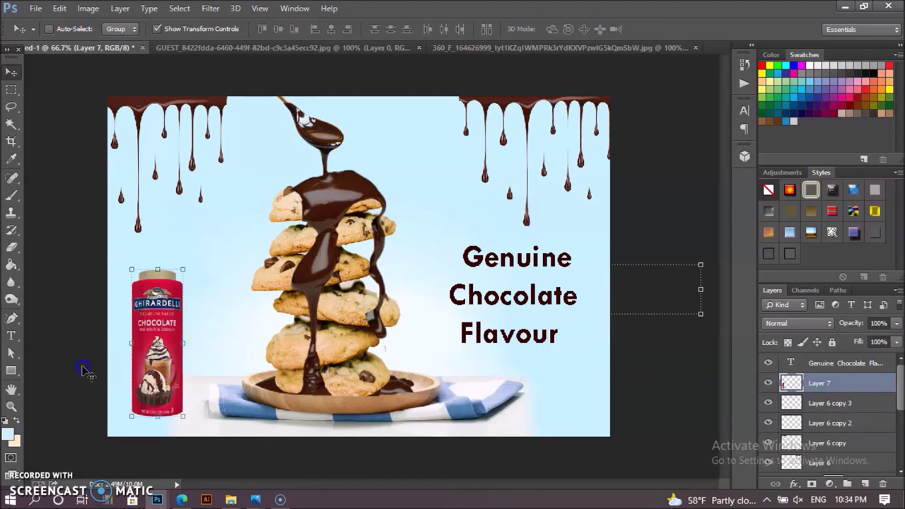
Select all of the headline text for editing
click(11, 336)
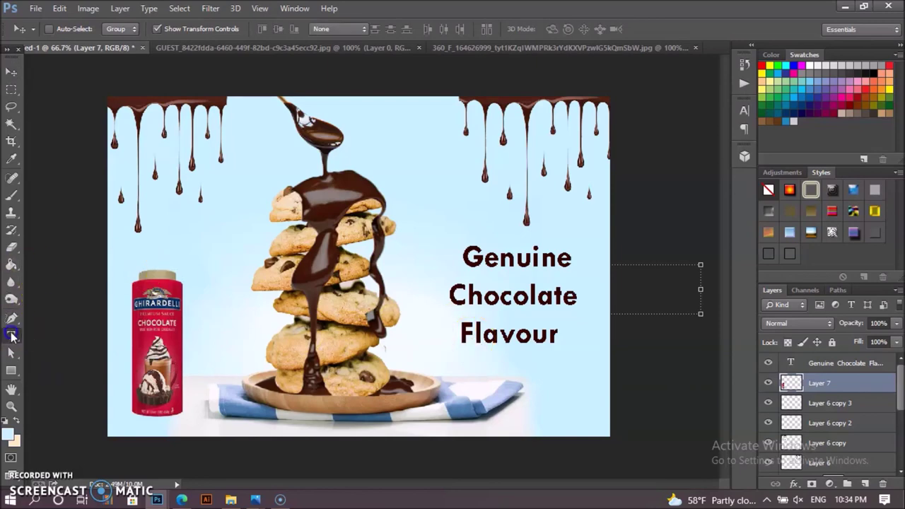
click(505, 300)
key(ctrl+a)
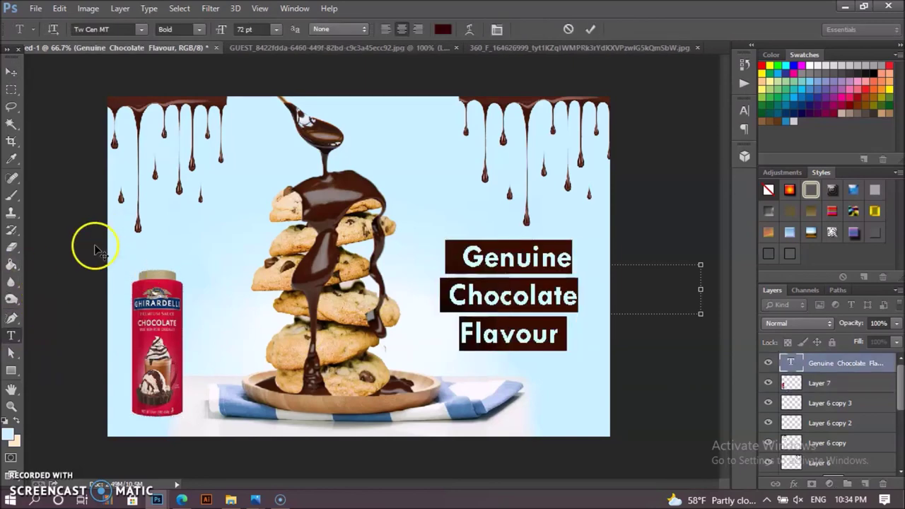
Sample dark chocolate brown #330000 from the chocolate drip for the headline text colour
click(443, 29)
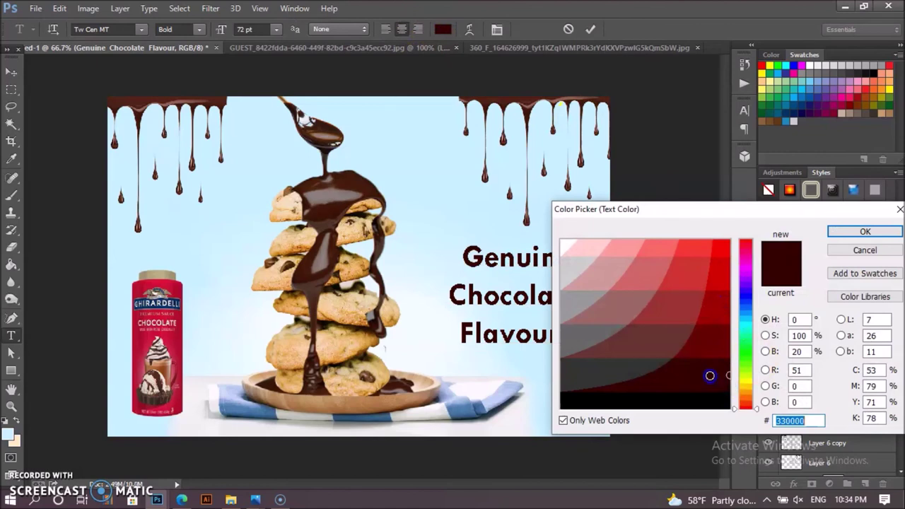
click(531, 97)
drag(529, 111, 511, 102)
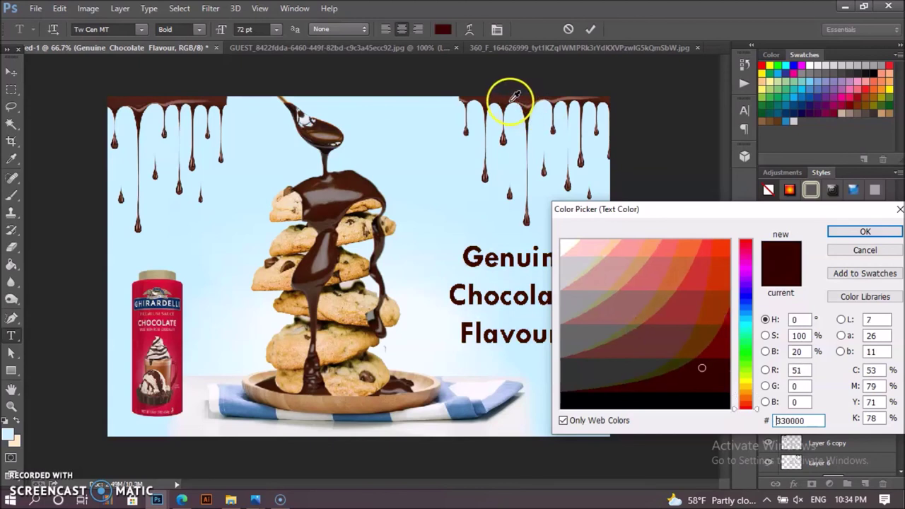
drag(511, 102, 509, 101)
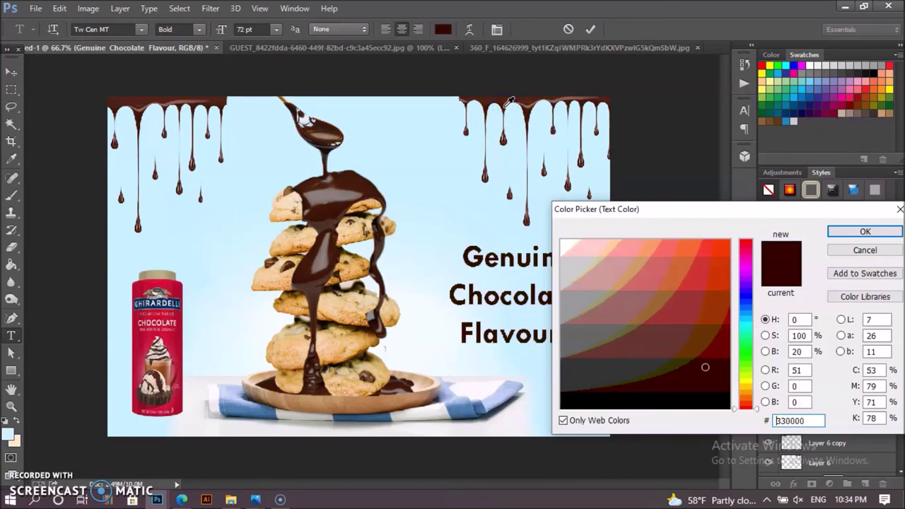